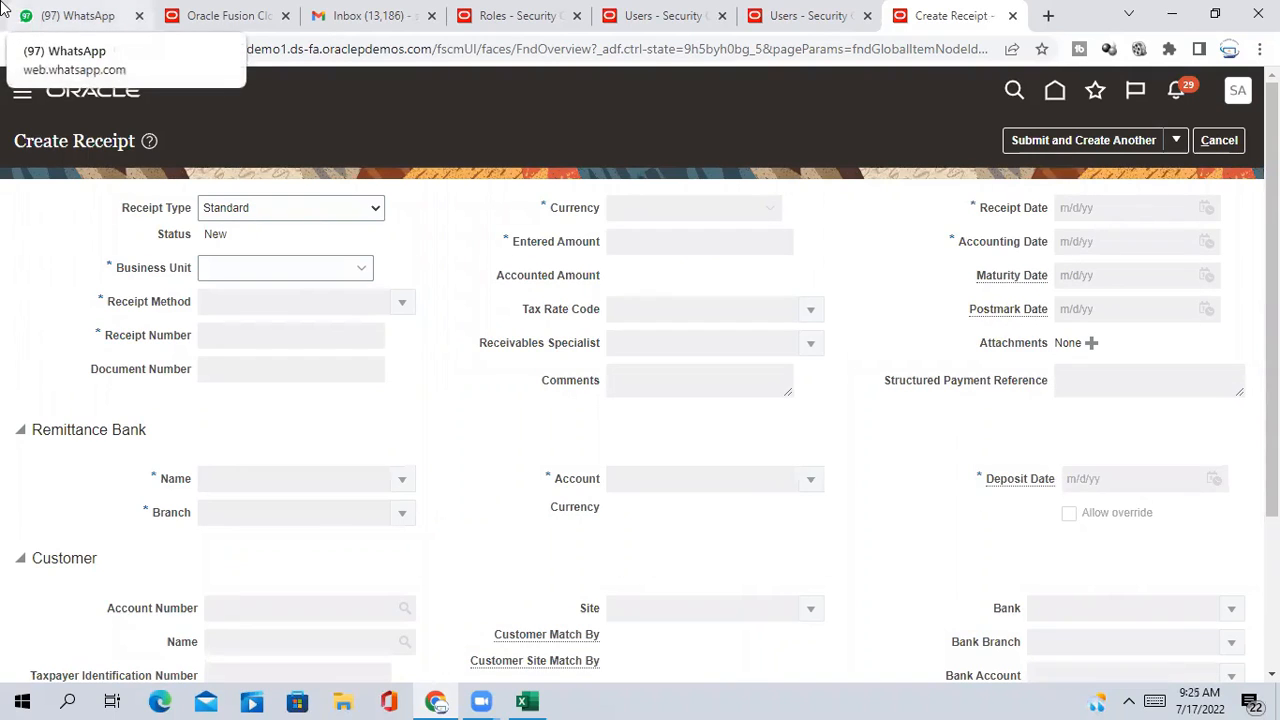
- Change the receipt type from Standard to Miscellaneous
left_click(279, 207)
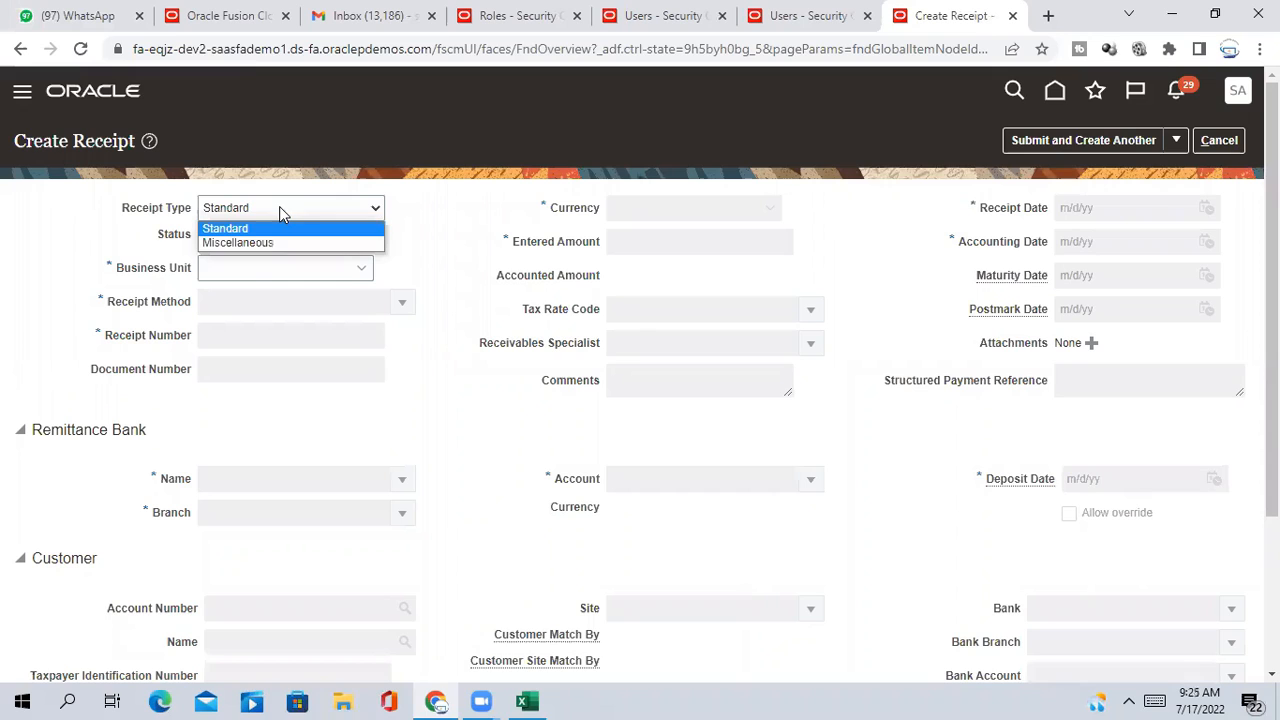
left_click(250, 242)
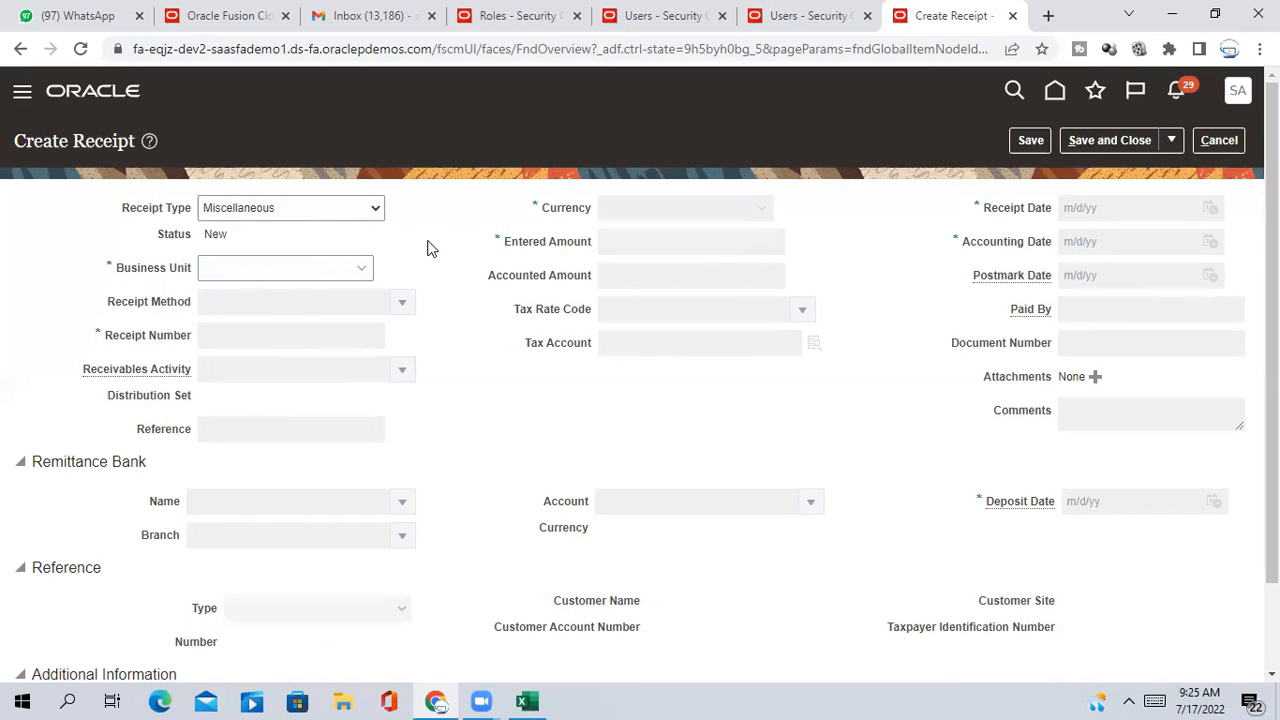
- Choose US1 Business Unit as the receipt's business unit
left_click(362, 270)
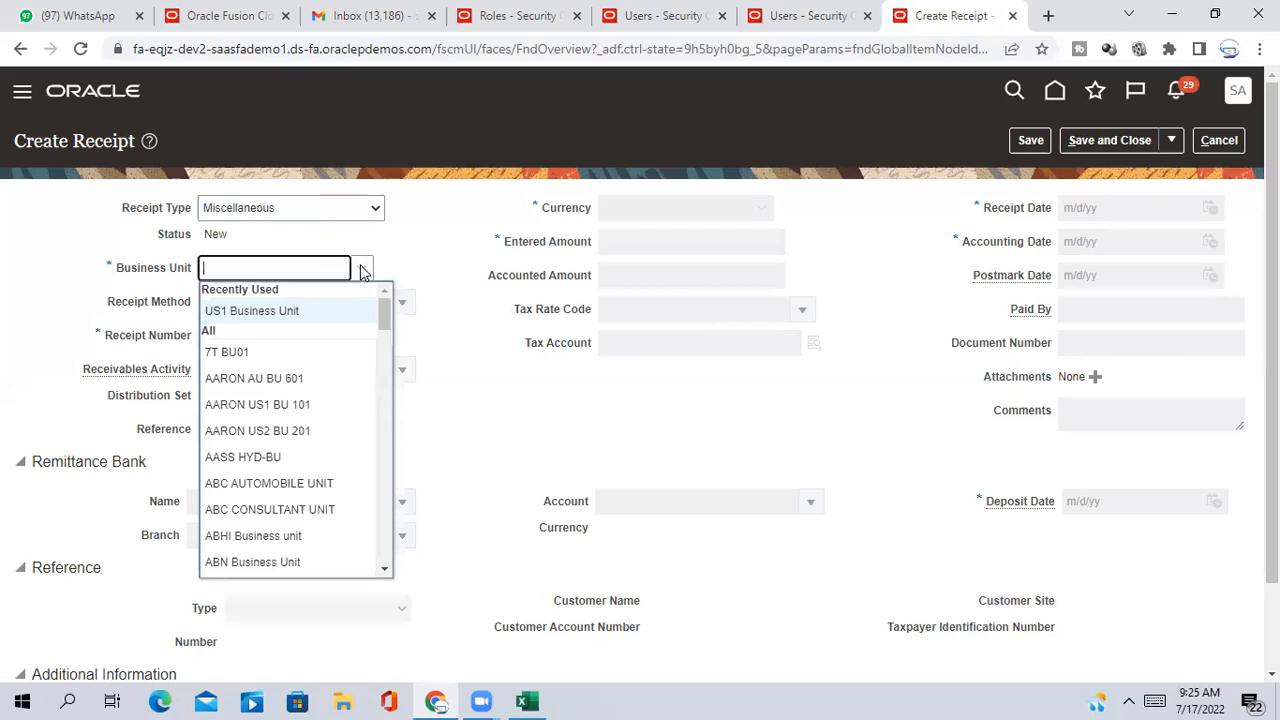
left_click(288, 313)
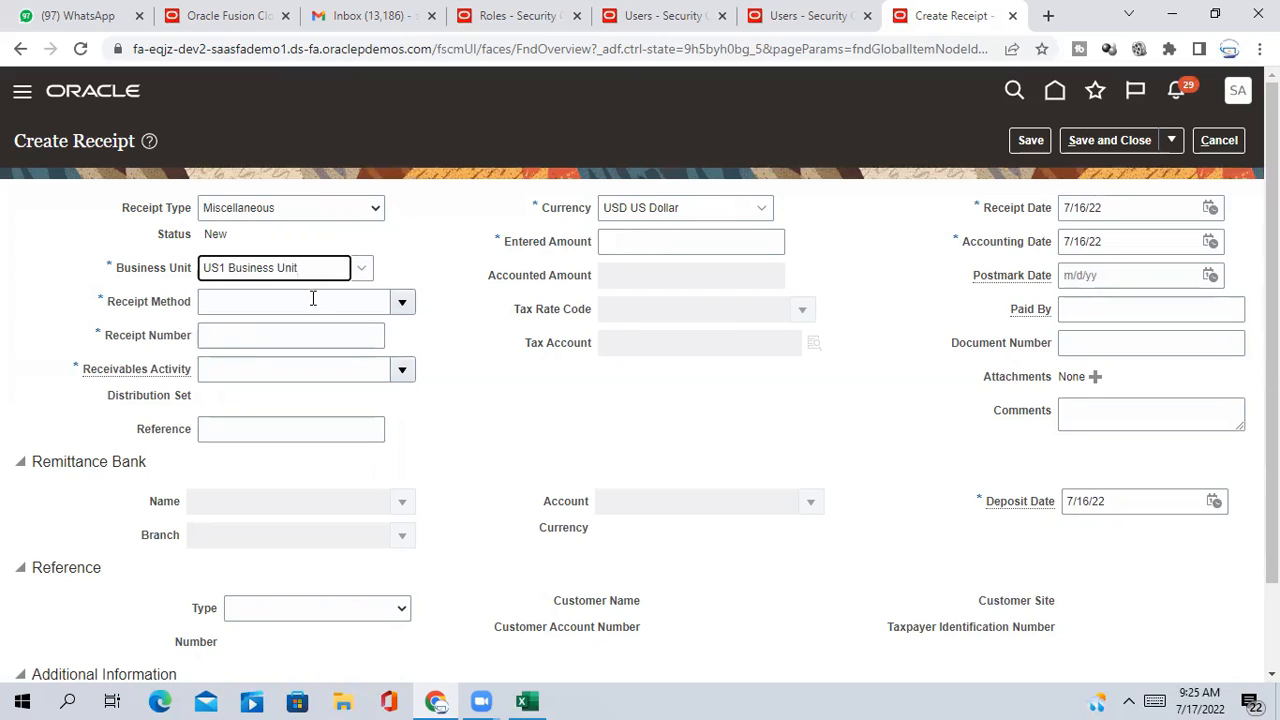
left_click_drag(307, 270, 160, 278)
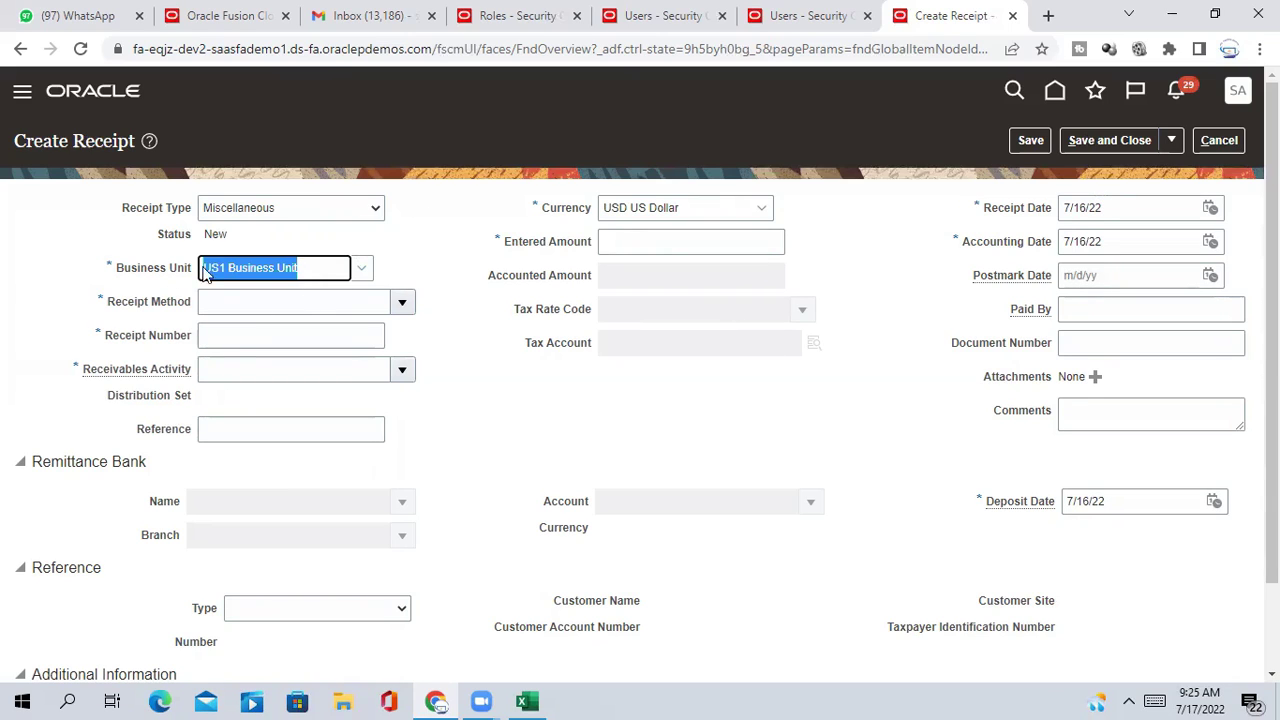
left_click(420, 276)
left_click_drag(309, 266, 69, 280)
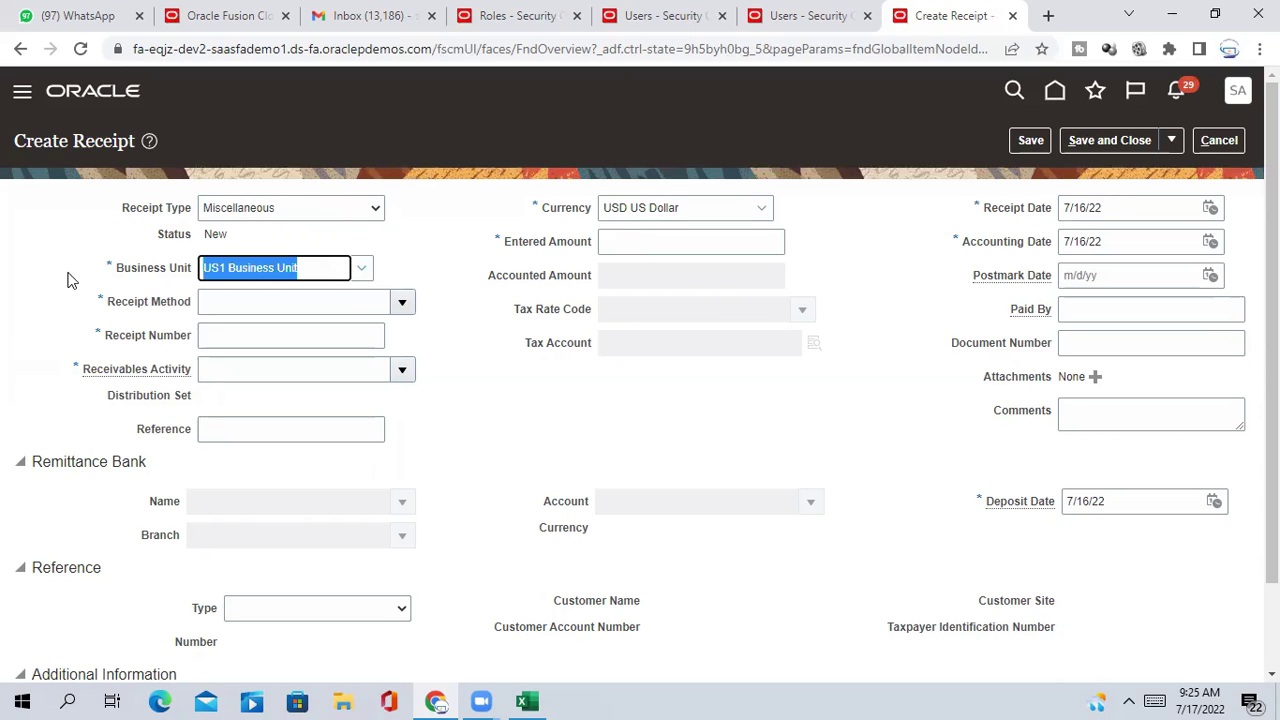
left_click(452, 263)
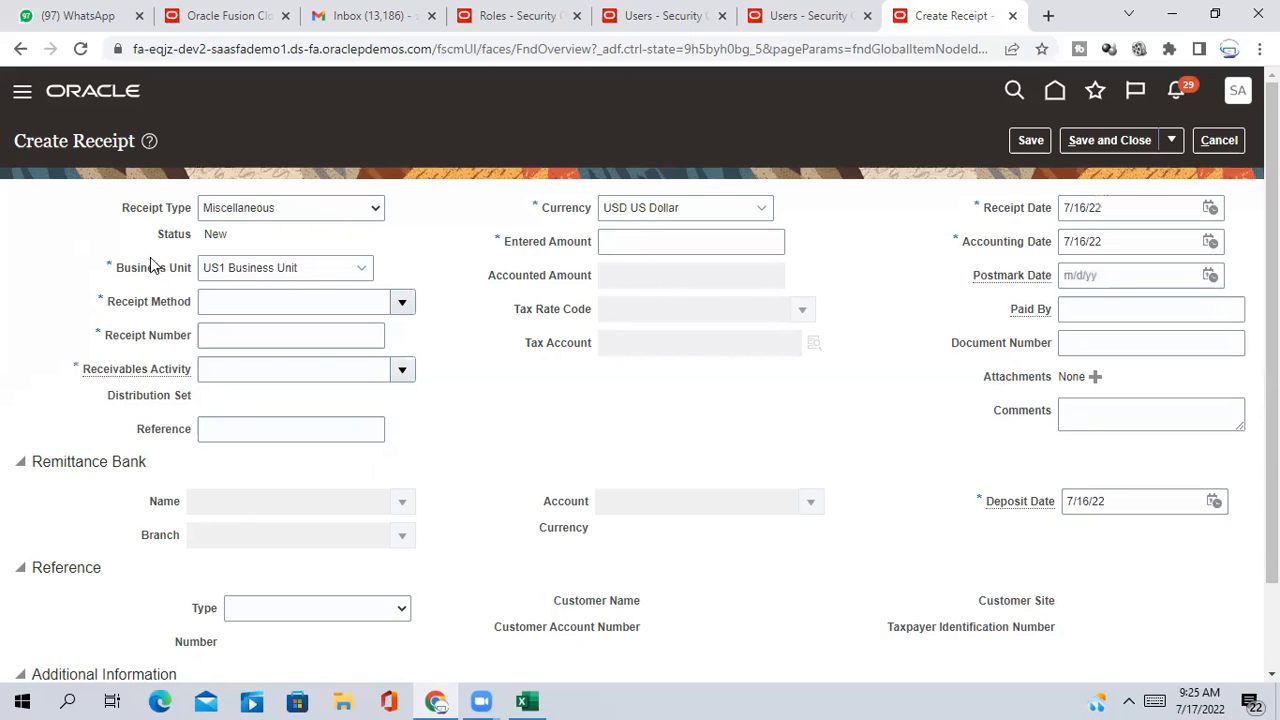
left_click_drag(313, 271, 108, 276)
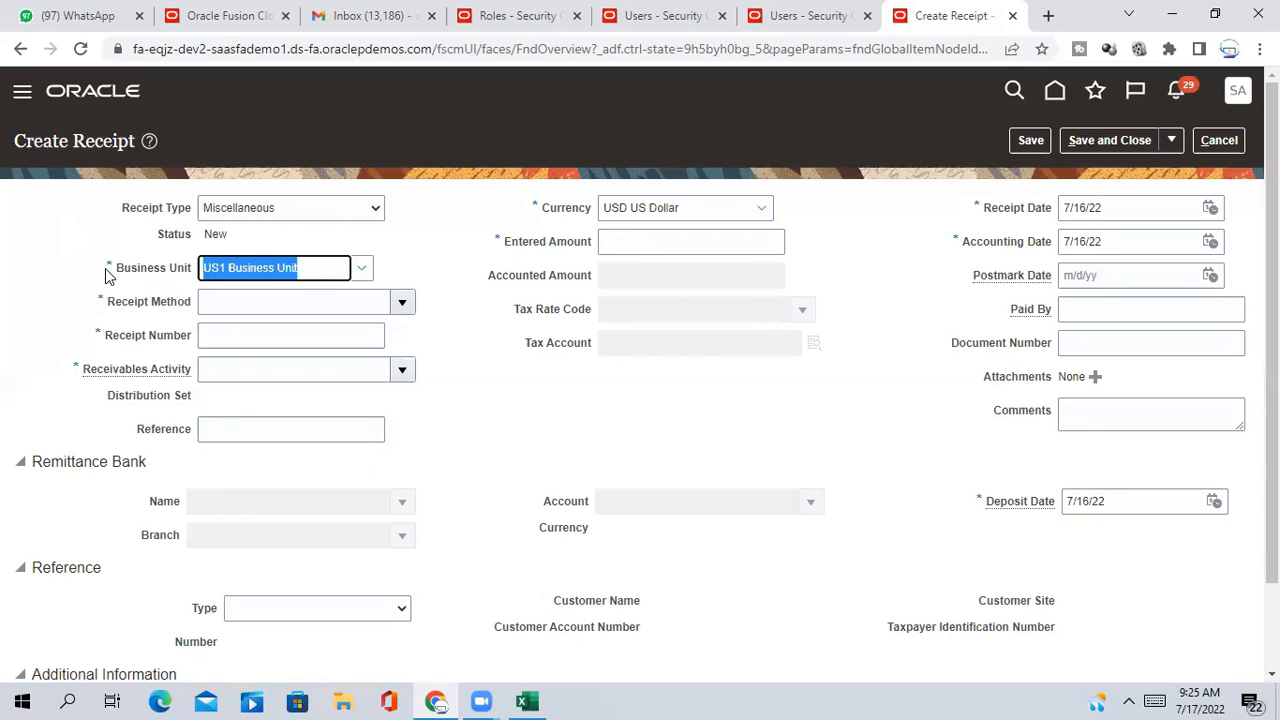
- Set receipt method Check (Directly/No Remit) and receipt number MISC 123
left_click(402, 304)
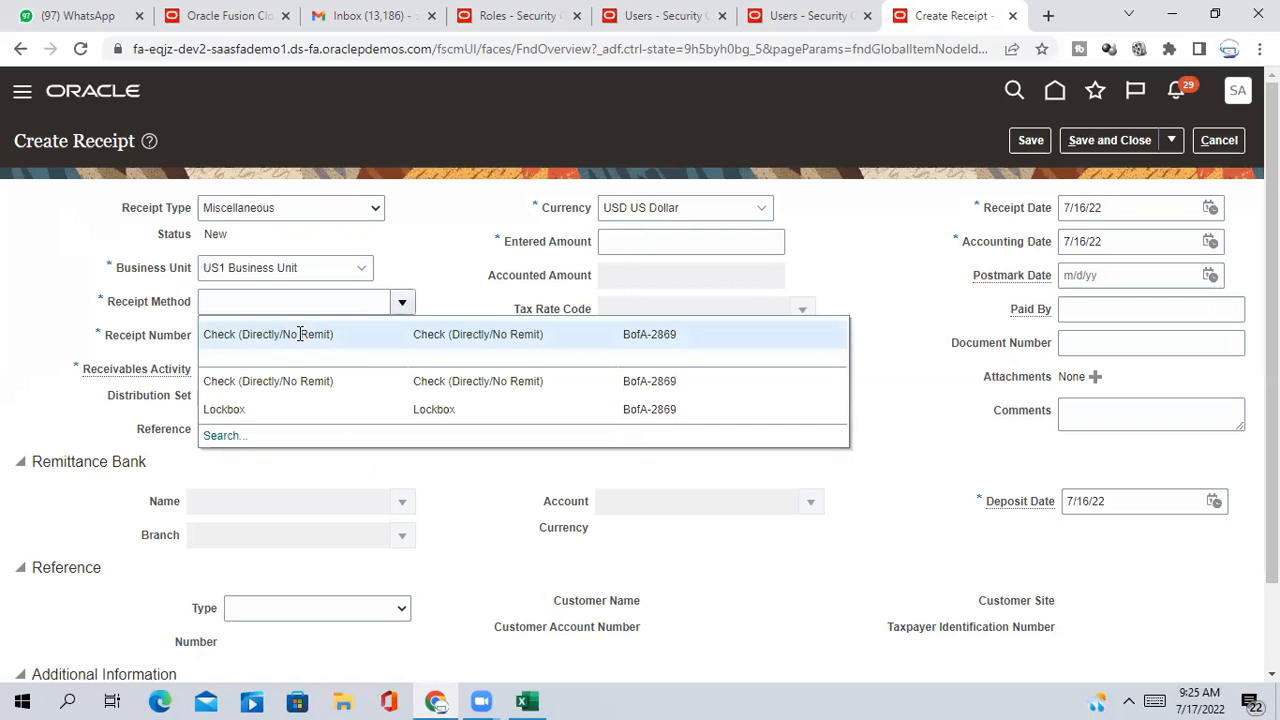
left_click(300, 334)
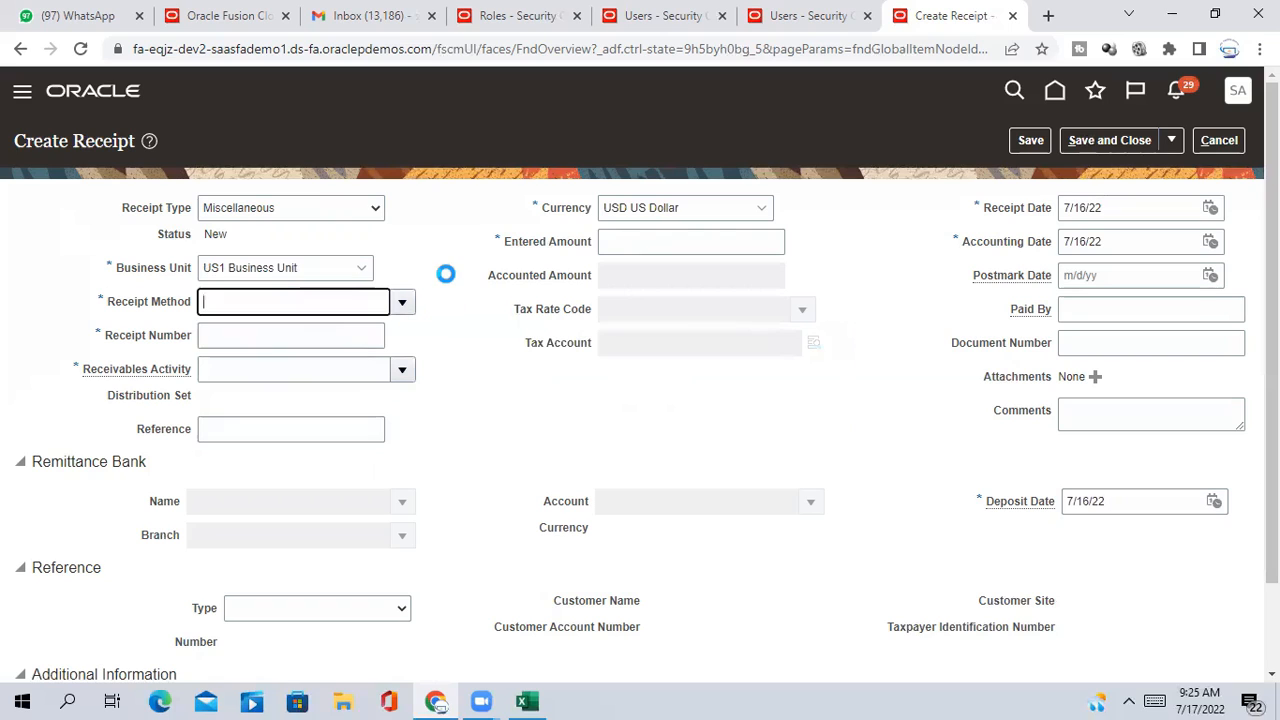
left_click(344, 337)
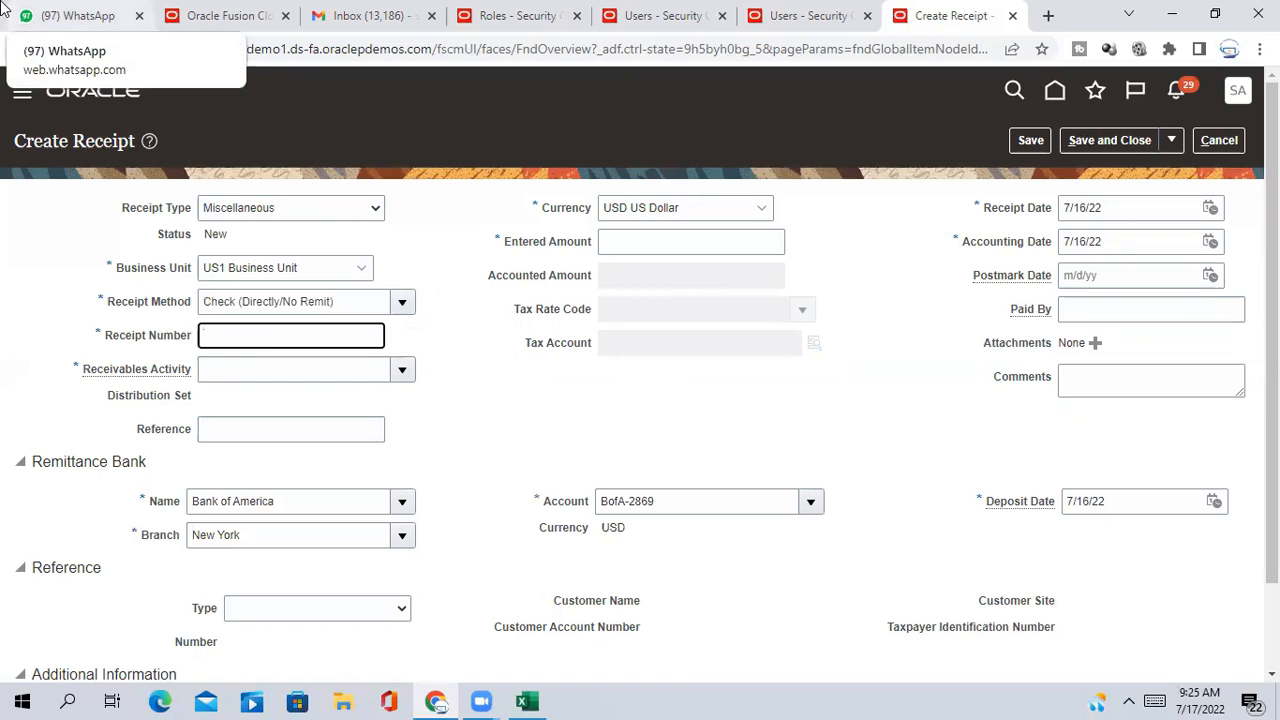
type("te")
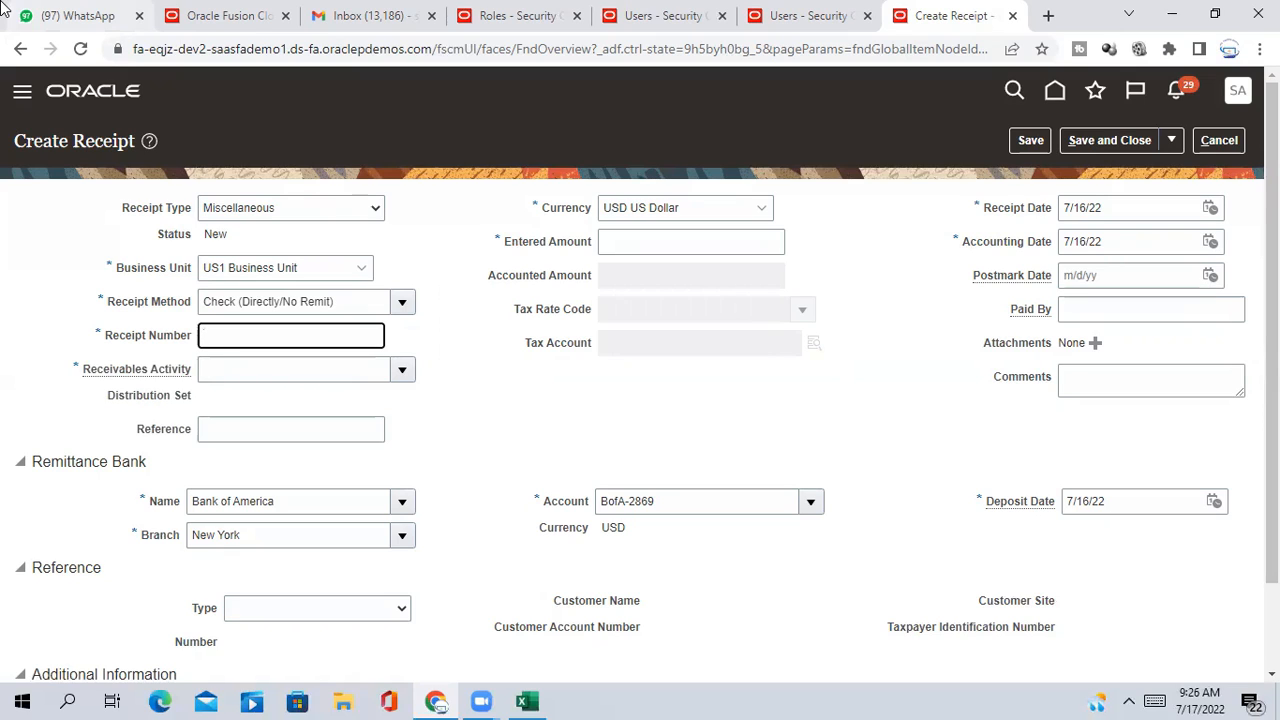
type("ISC 123")
- Choose Miscellaneous Cash activity and enter an amount of 10,000.00 USD
left_click(402, 369)
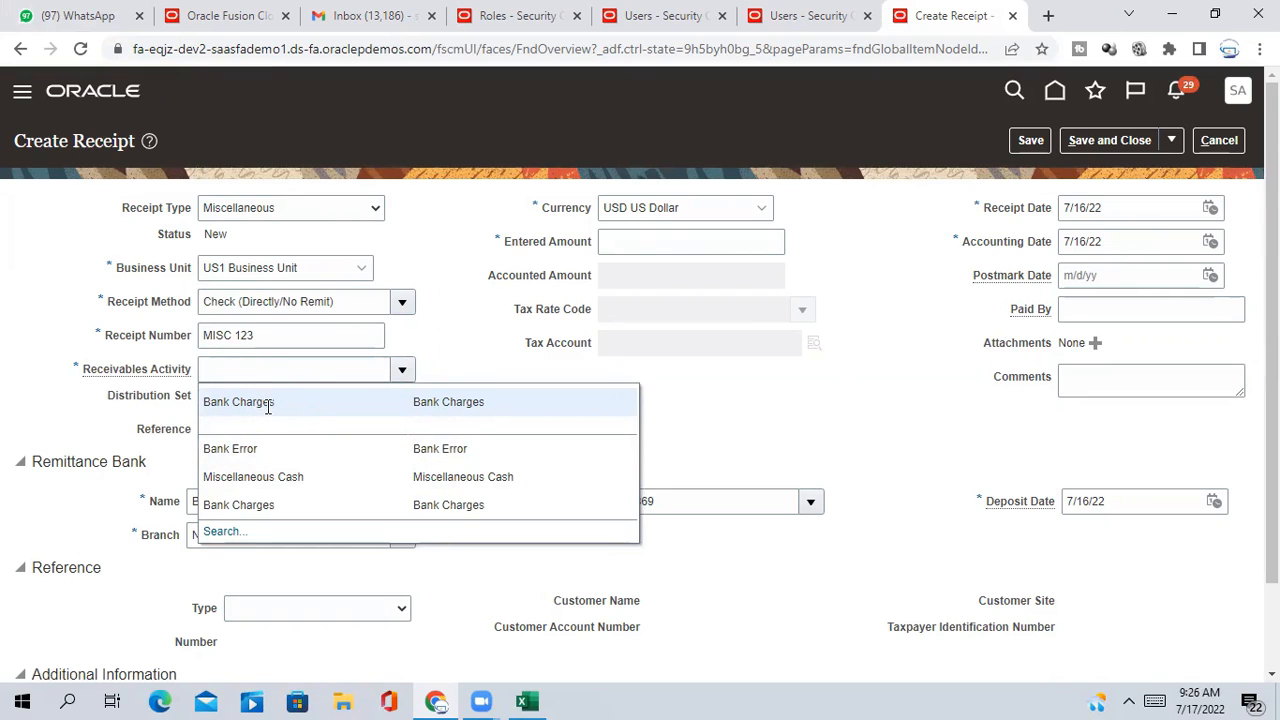
left_click(281, 477)
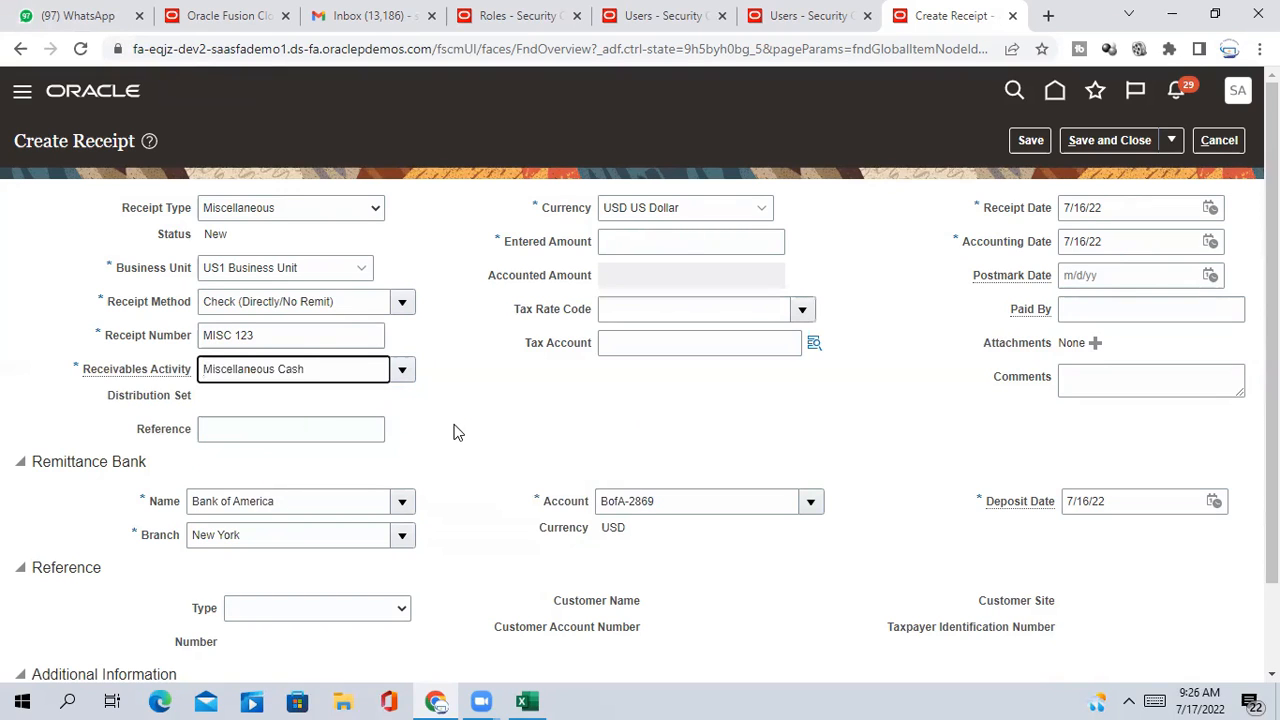
left_click(634, 241)
type("10000")
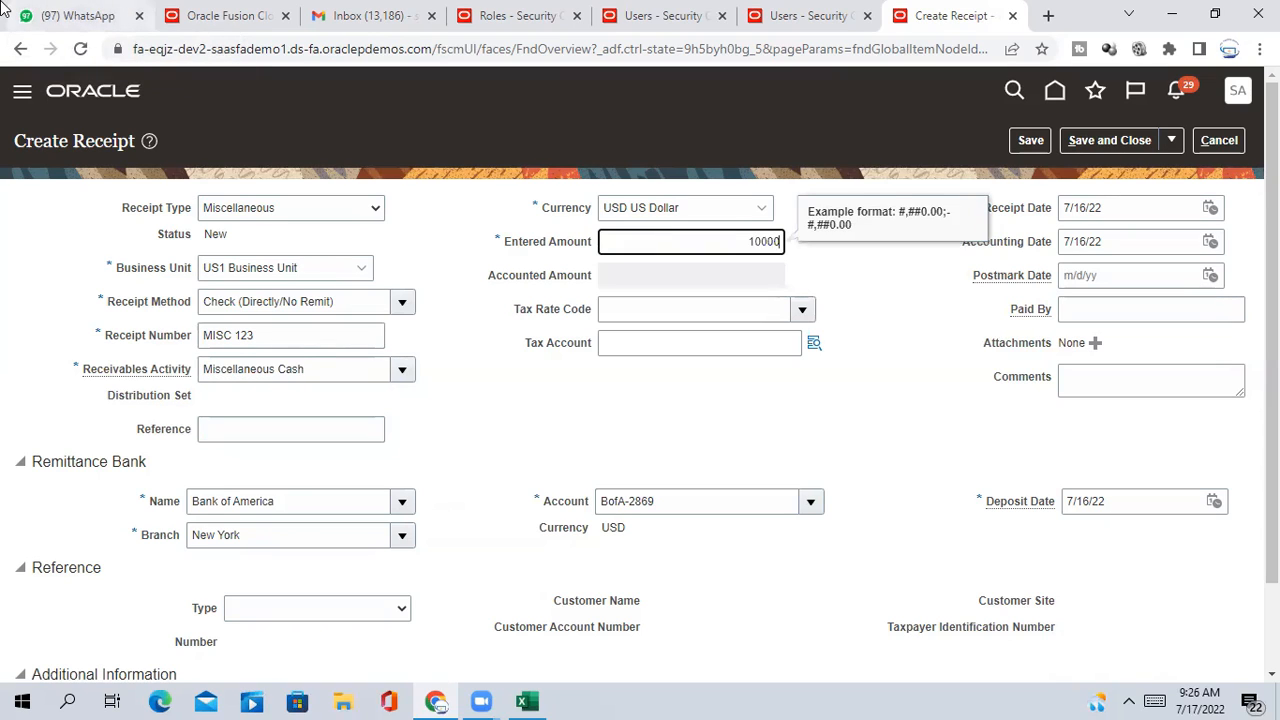
left_click(921, 365)
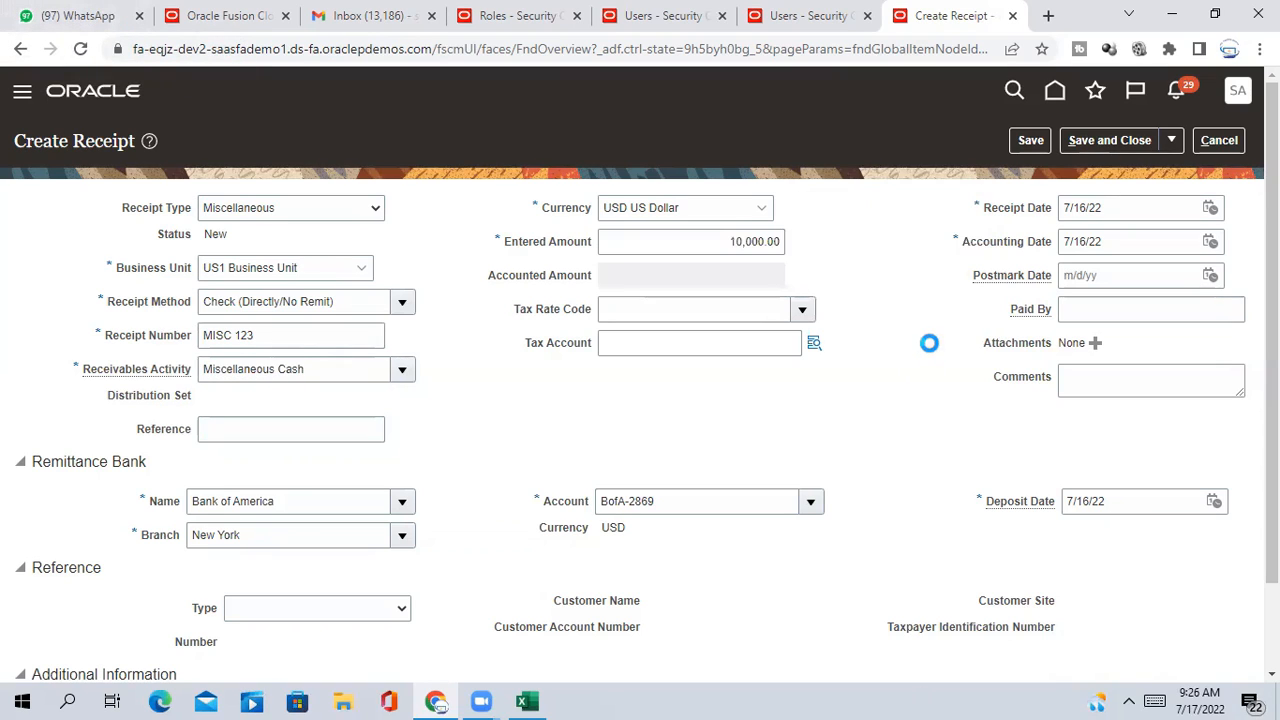
scroll(553, 397, "down", 2)
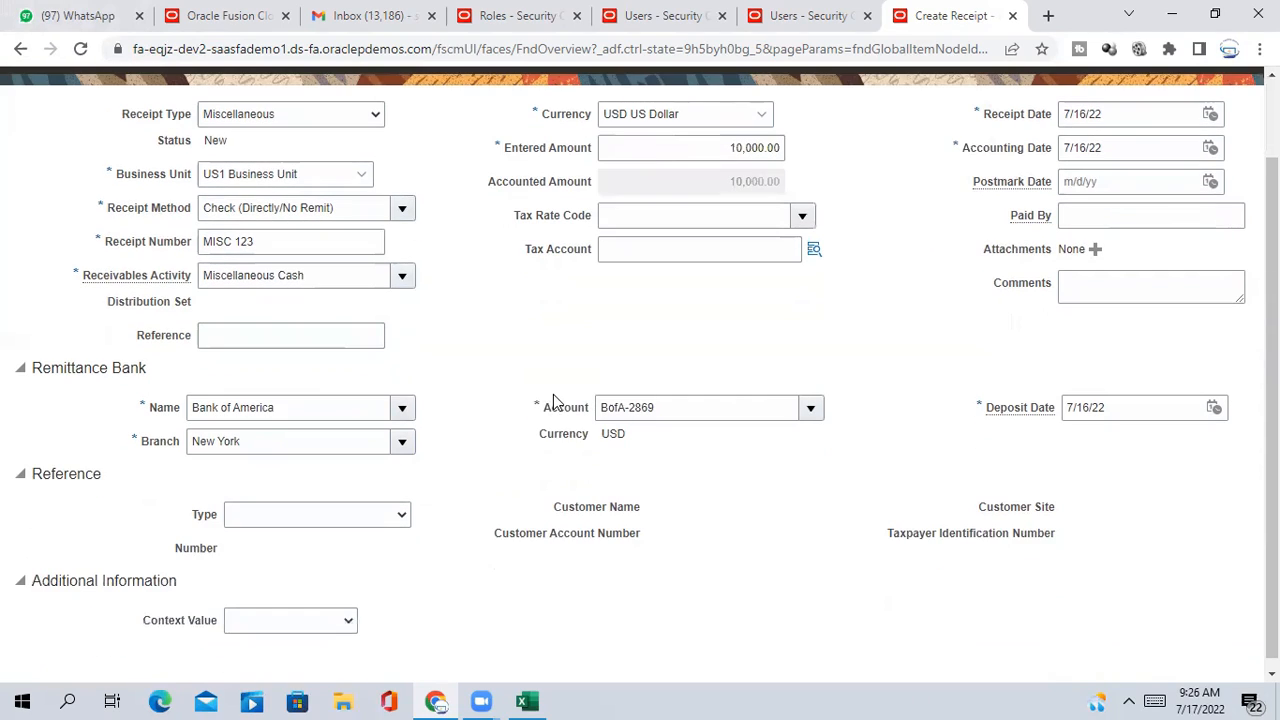
- Enter the reference 'revenue from BANK Interest', correcting mistyped words along the way
left_click(285, 337)
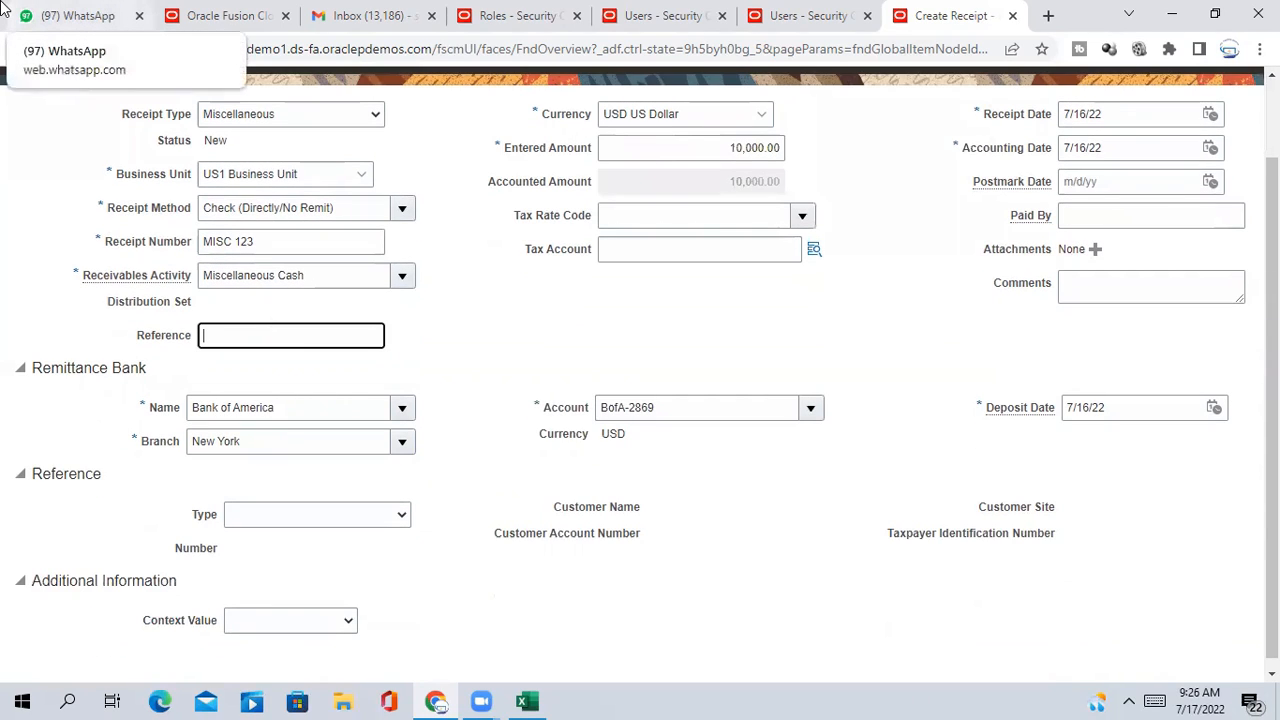
type("cA")
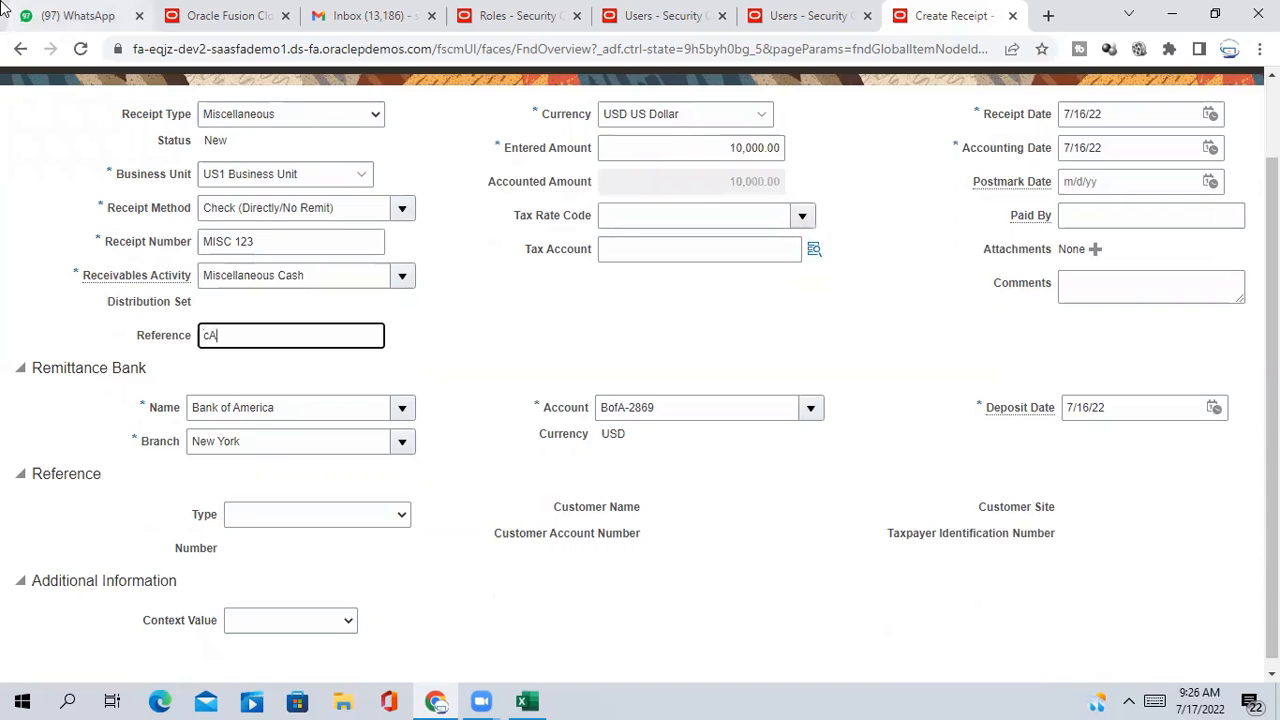
type("SH REC")
key("BackSpace")
key("BackSpace")
key("BackSpace")
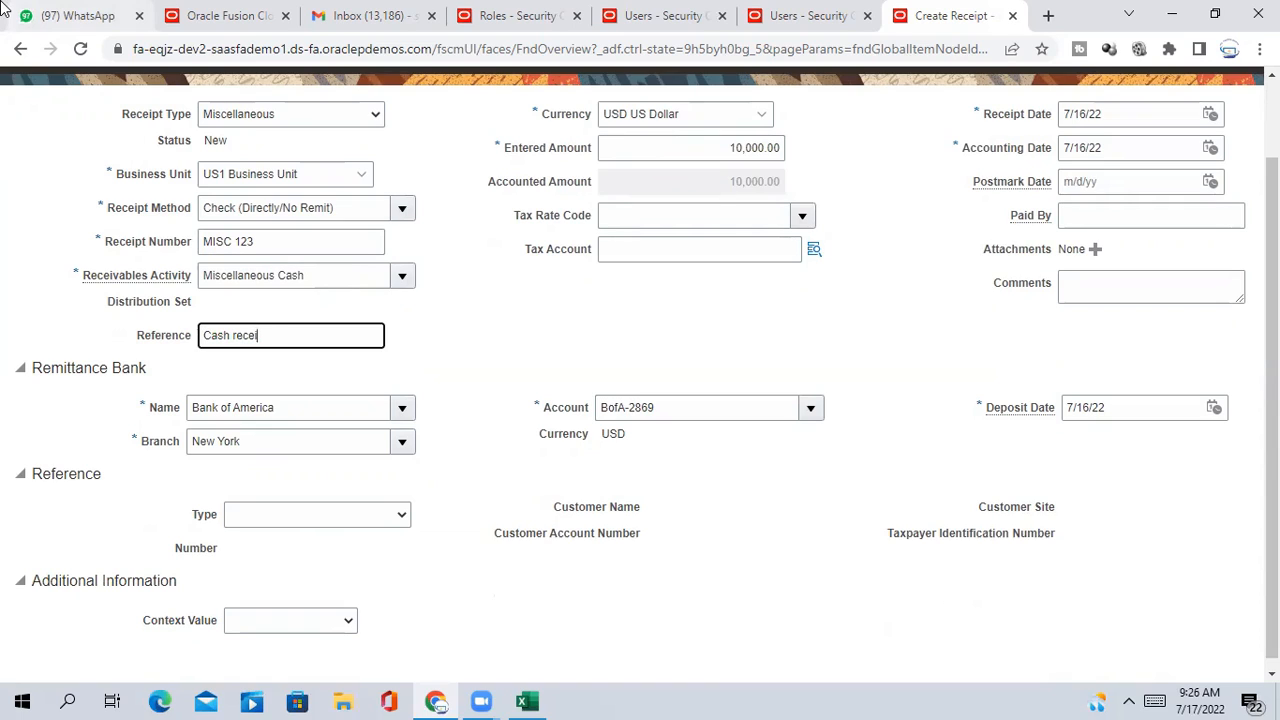
type("v")
key("BackSpace")
key("BackSpace")
key("BackSpace")
type("reve")
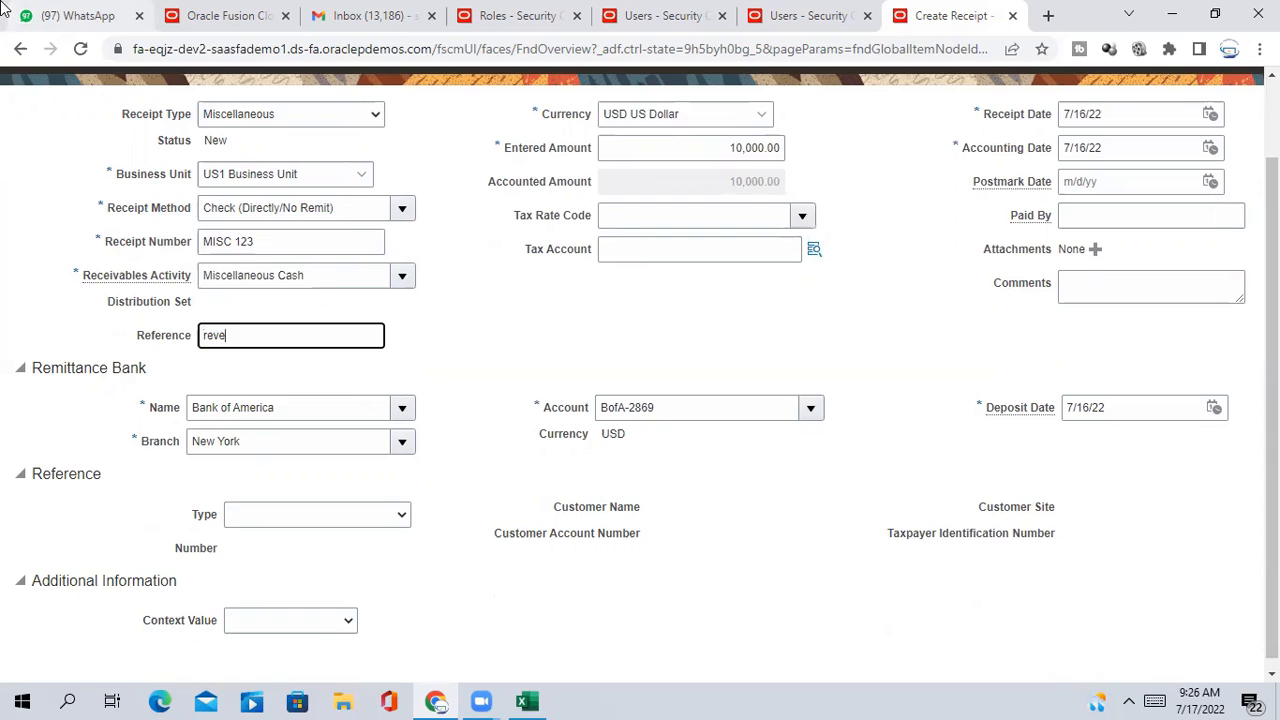
type("nue rece")
type("ived on")
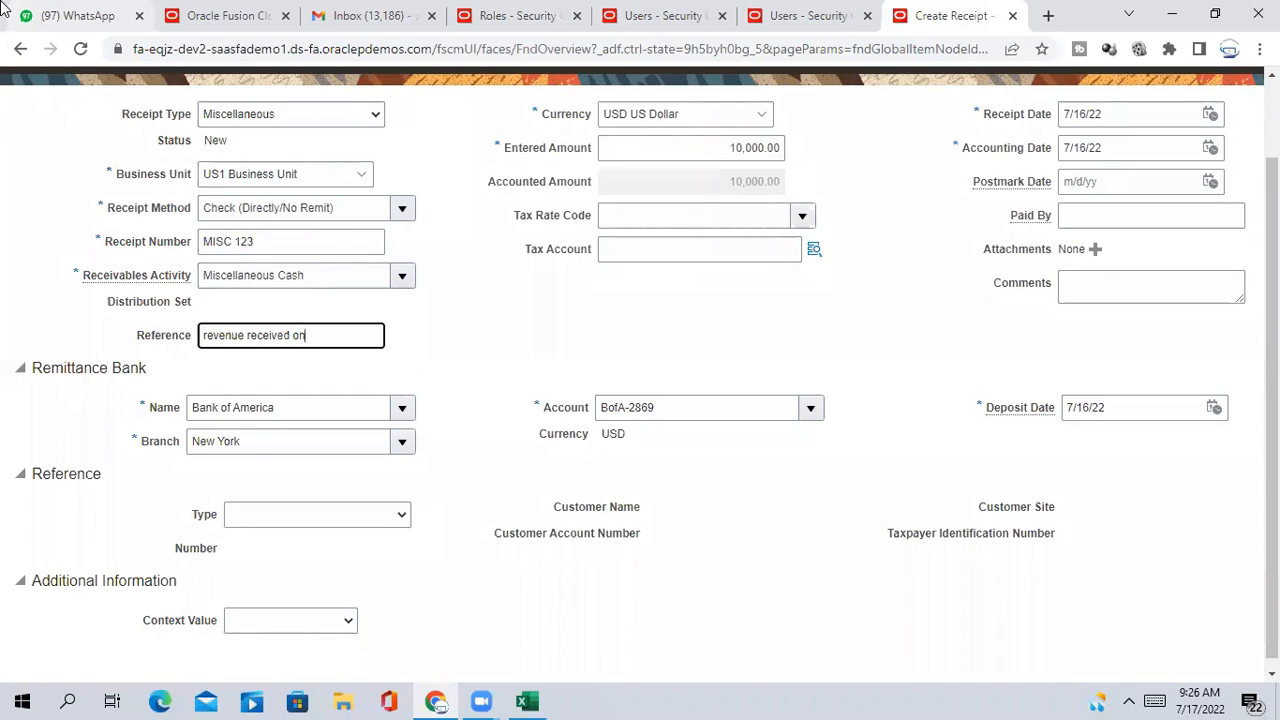
type(" behalf")
type(" of")
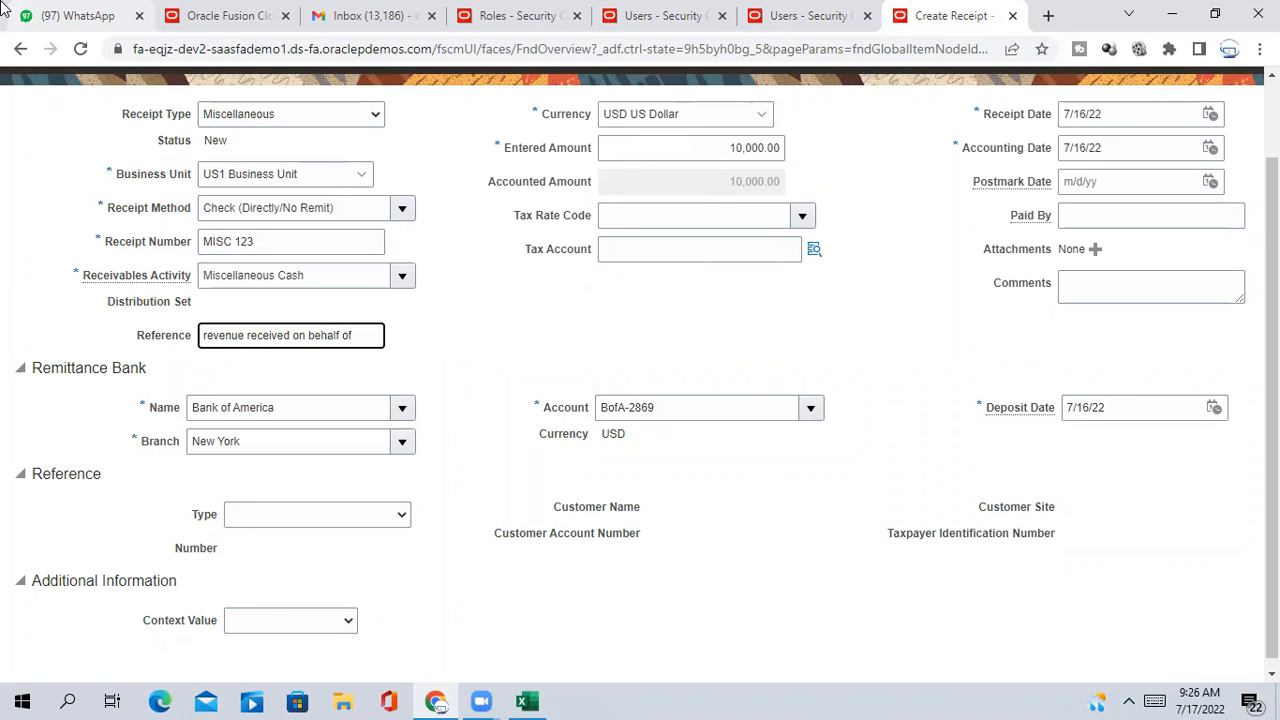
key("BackSpace")
key("BackSpace")
key("BackSpace")
type("BANK IN")
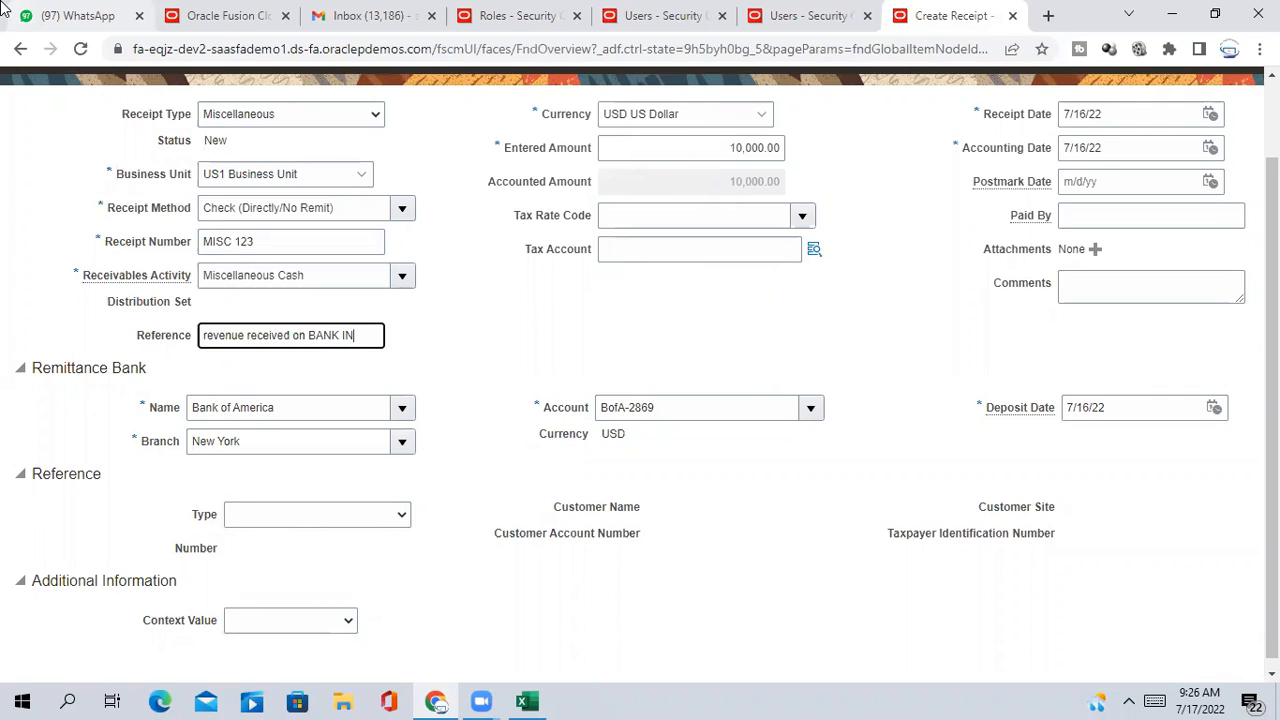
type("TER")
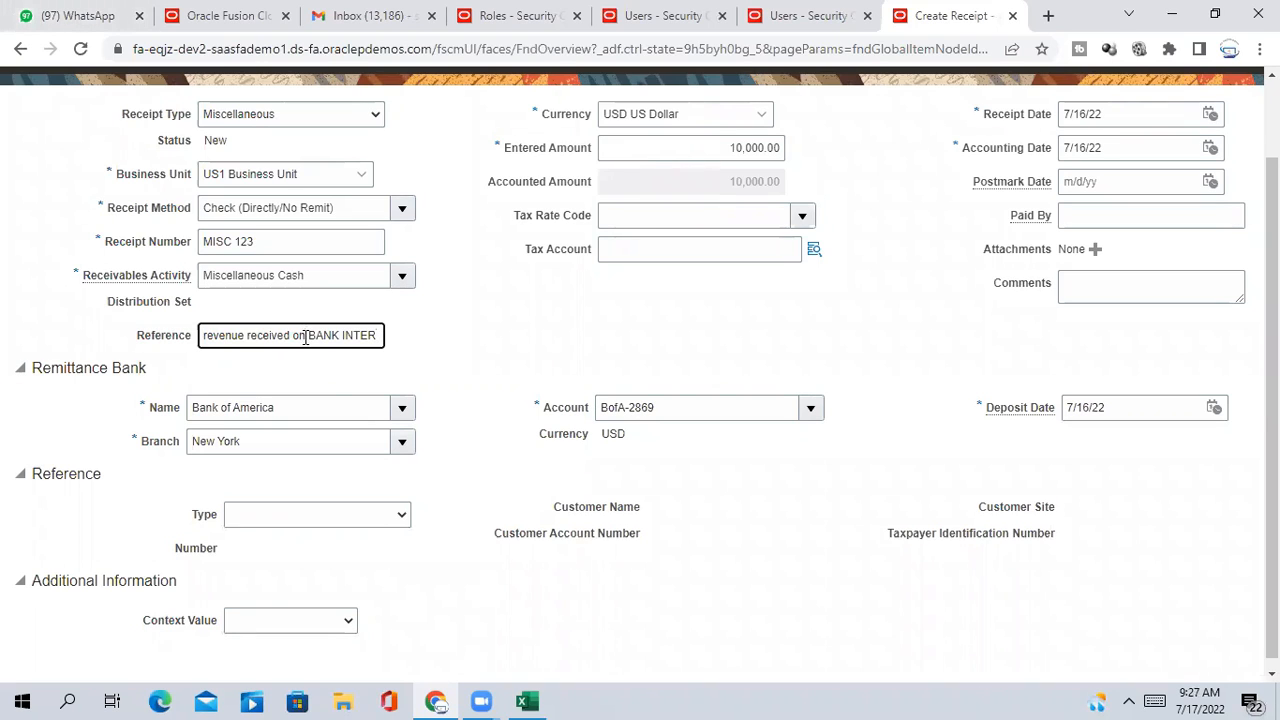
key("BackSpace")
key("BackSpace")
key("BackSpace")
key("BackSpace")
key("BackSpace")
key("BackSpace")
key("BackSpace")
key("BackSpace")
key("BackSpace")
key("BackSpace")
key("BackSpace")
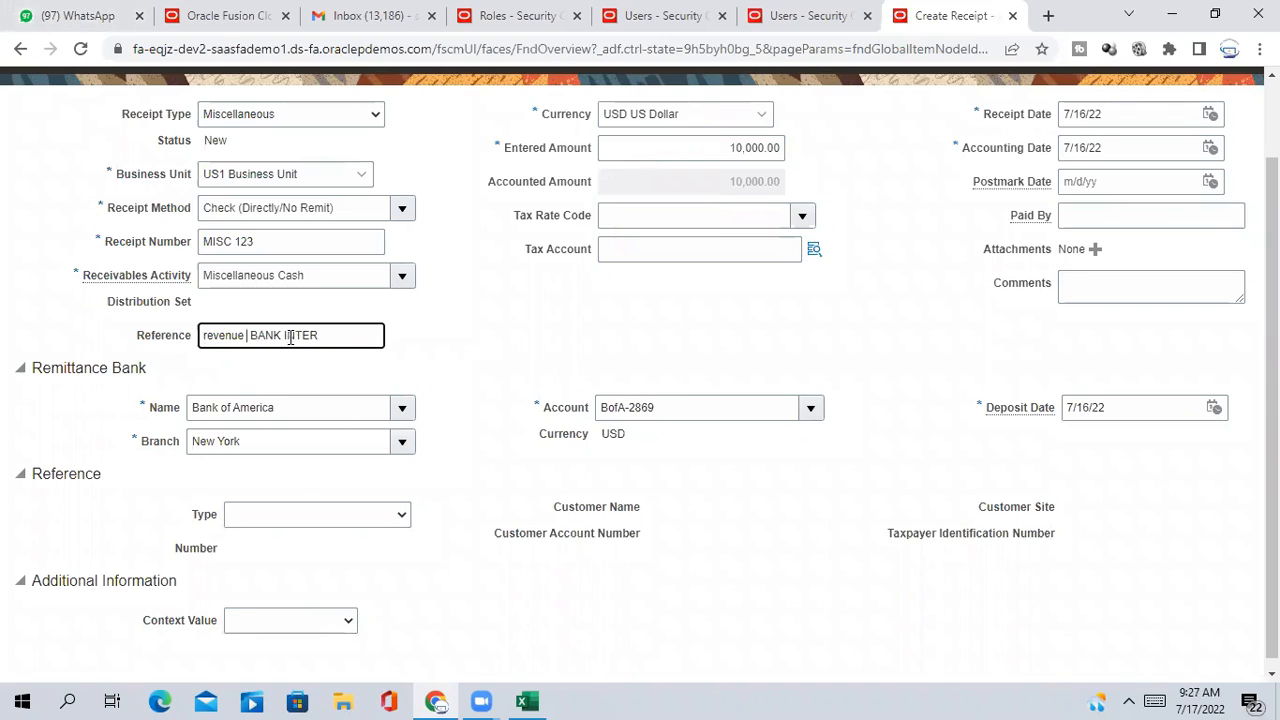
type("FR")
key("BackSpace")
key("BackSpace")
type("from")
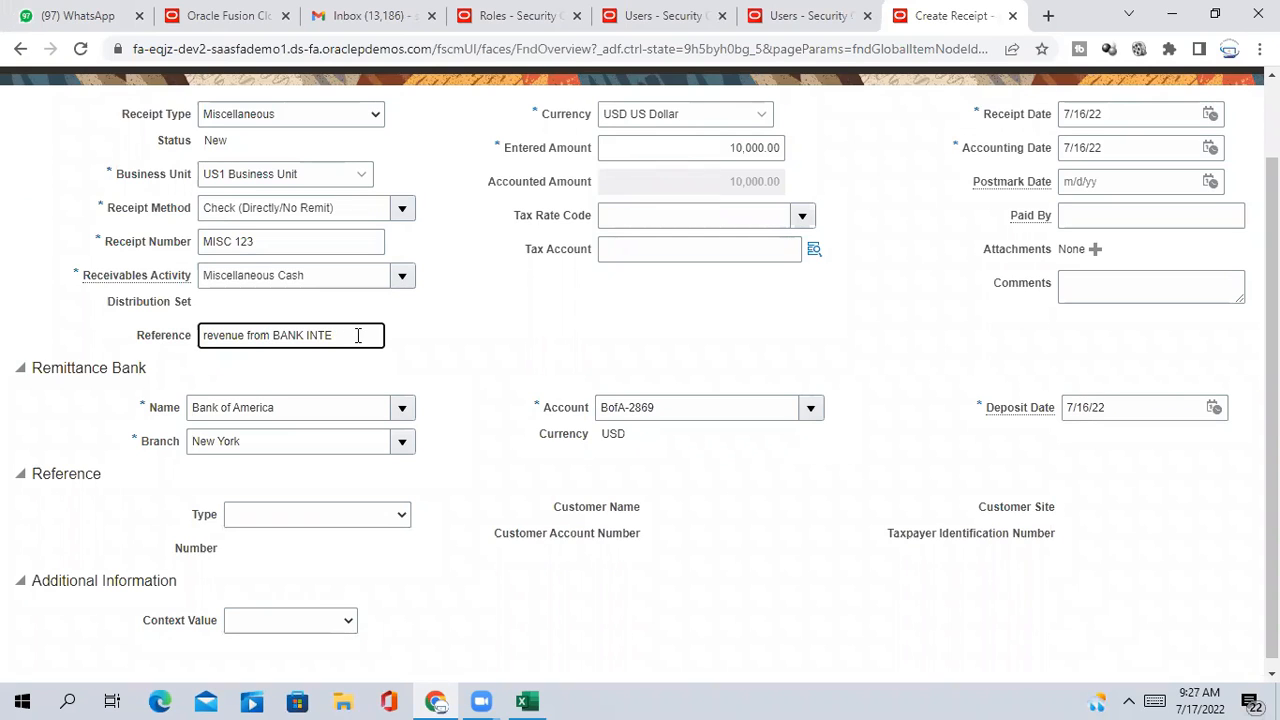
key("BackSpace")
key("BackSpace")
type("int")
type("erest")
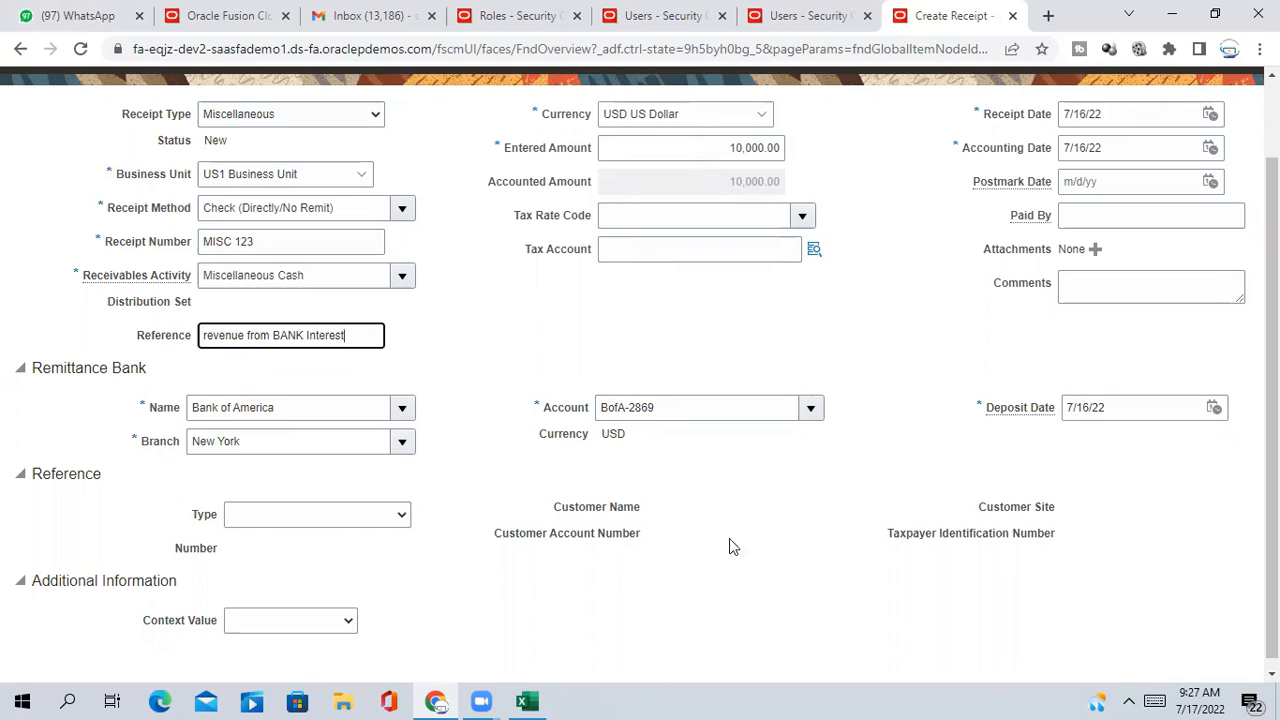
left_click(533, 318)
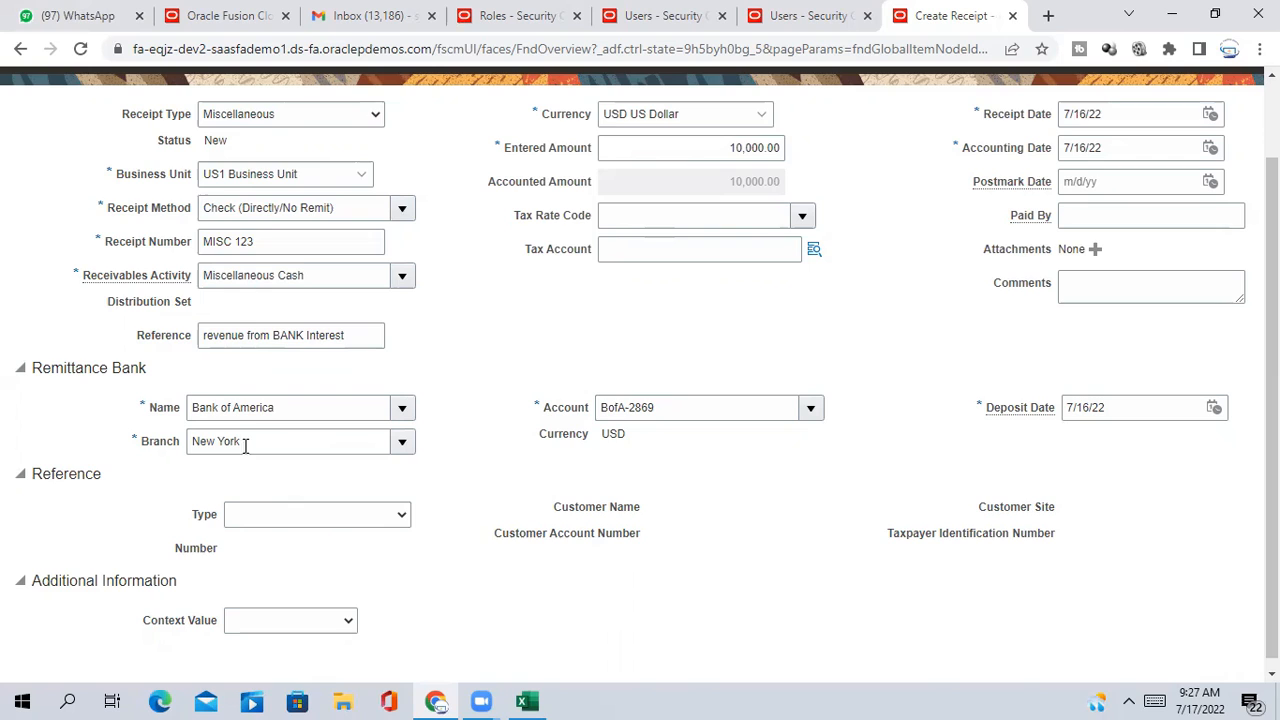
scroll(446, 378, "up", 1)
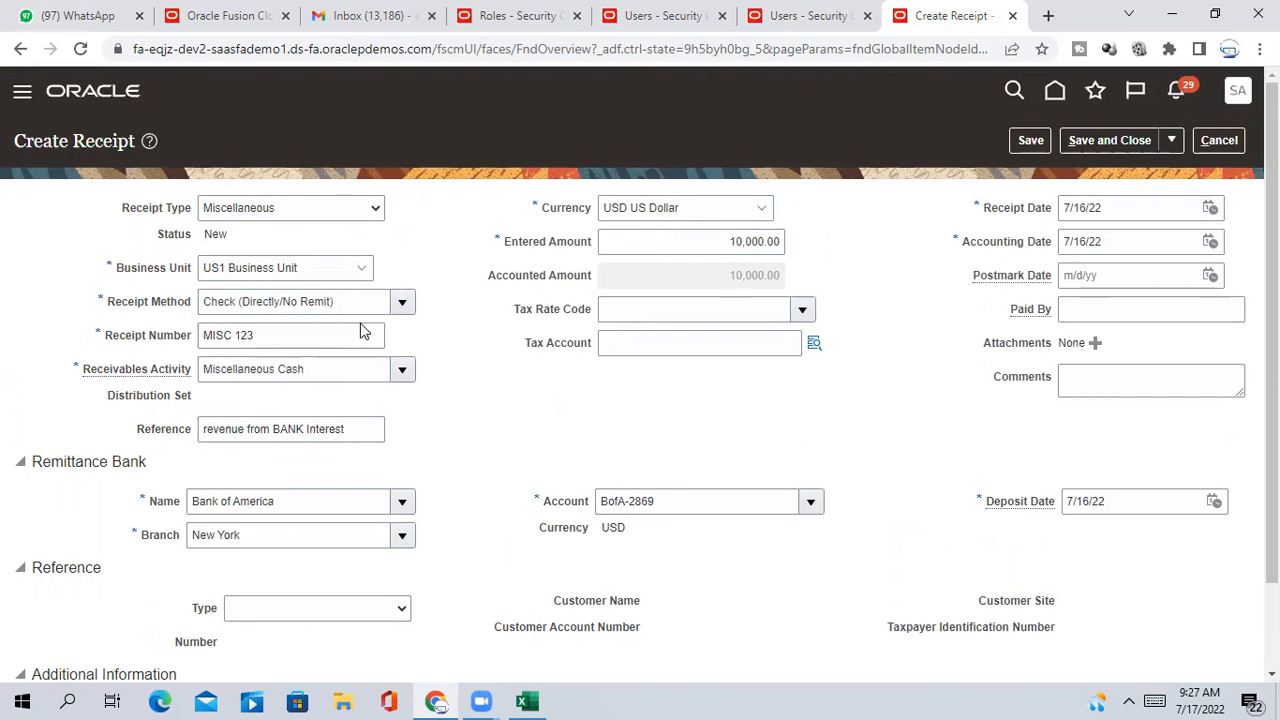
scroll(449, 383, "down", 1)
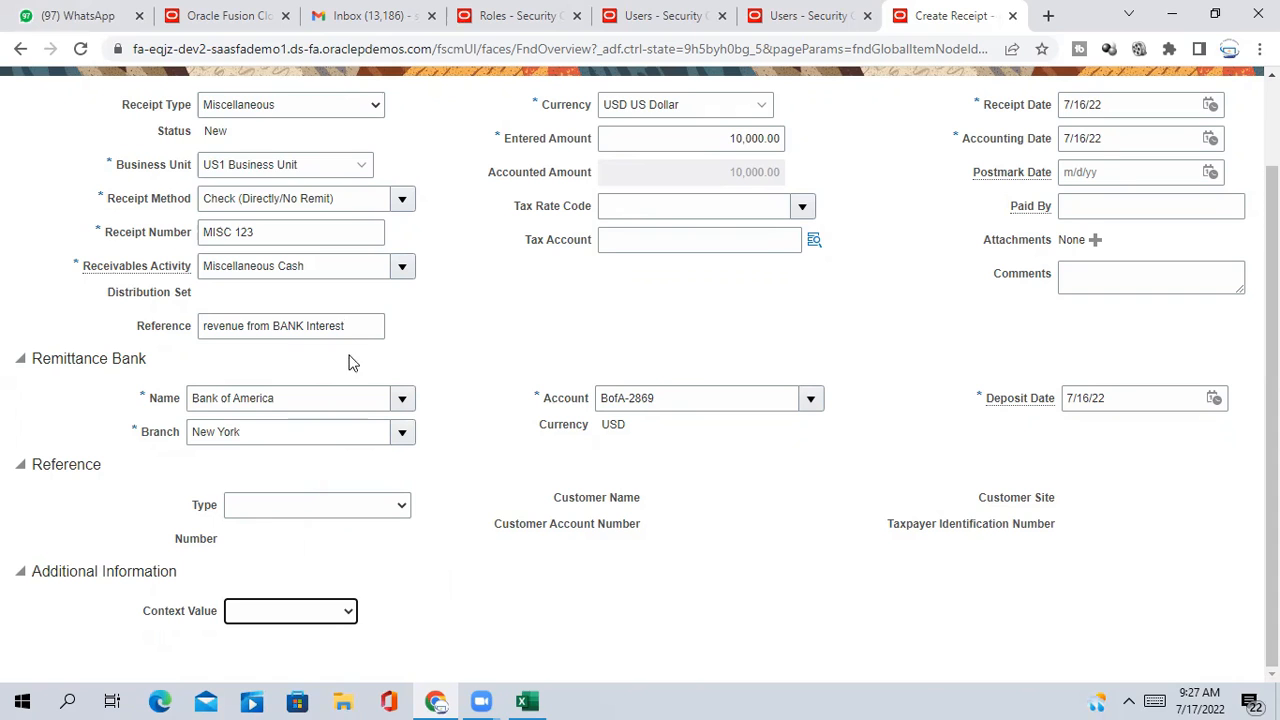
scroll(503, 360, "up", 1)
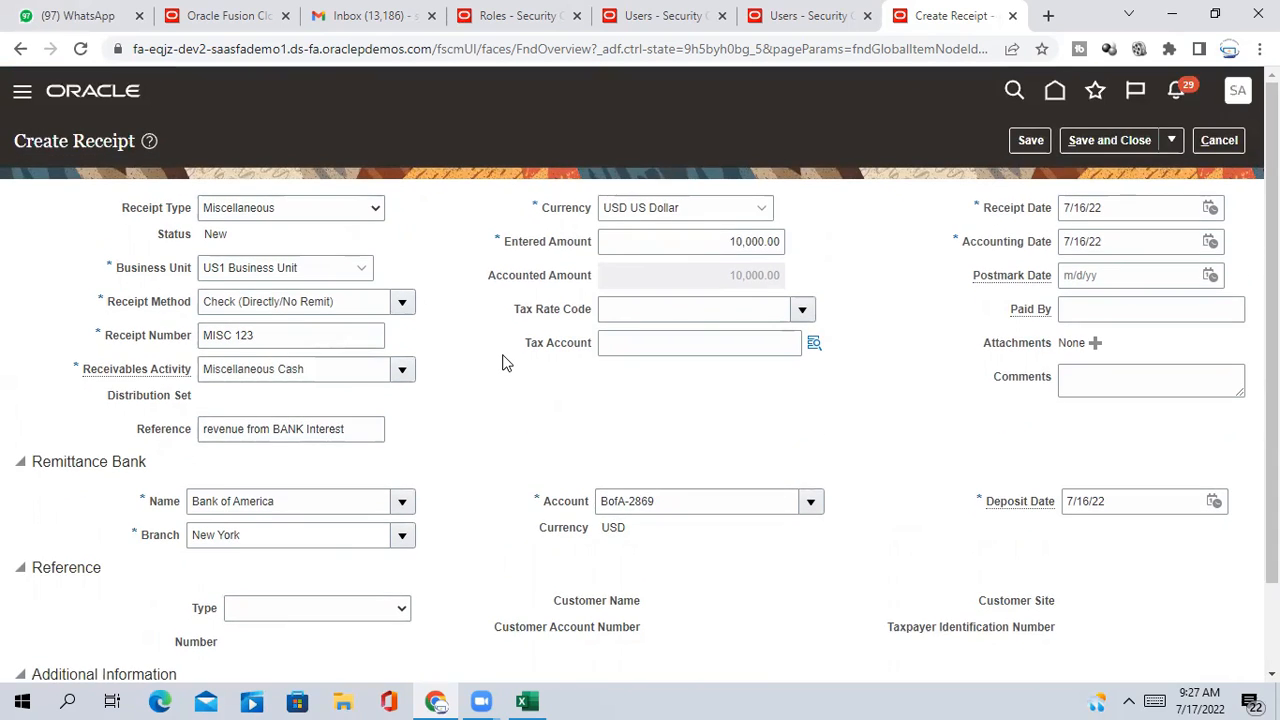
scroll(505, 362, "down", 1)
scroll(505, 362, "up", 1)
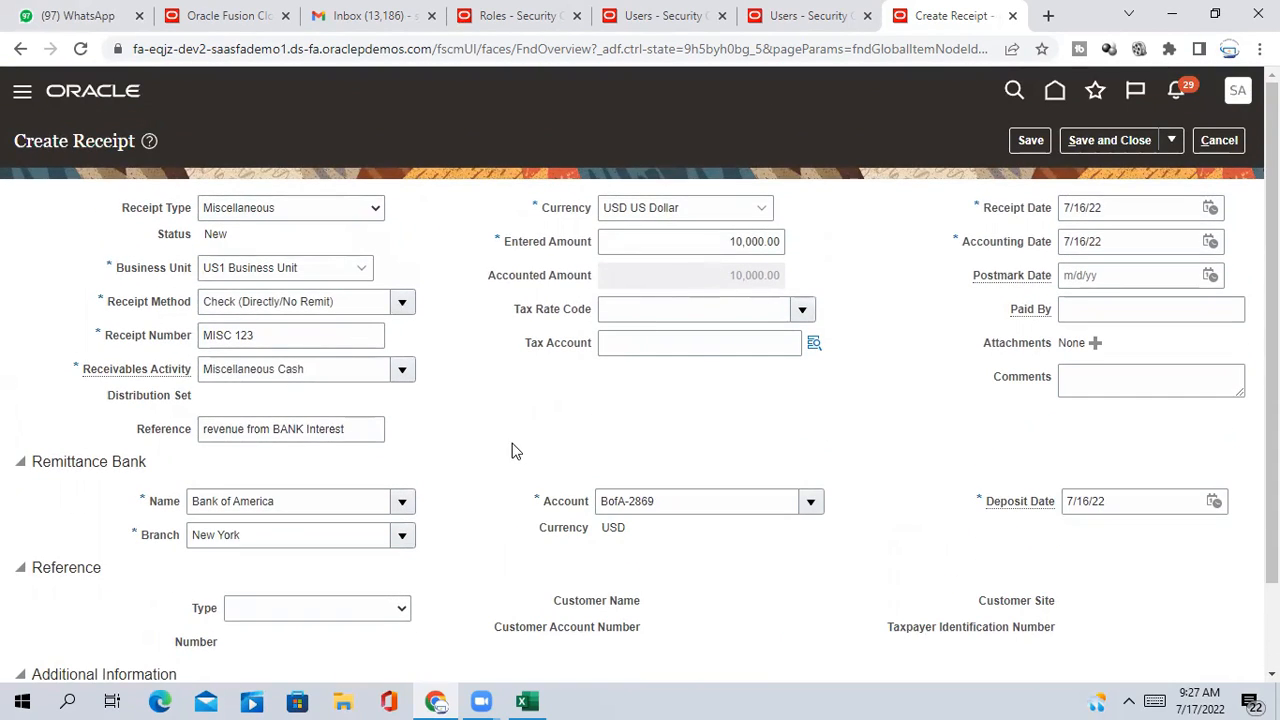
scroll(512, 449, "down", 1)
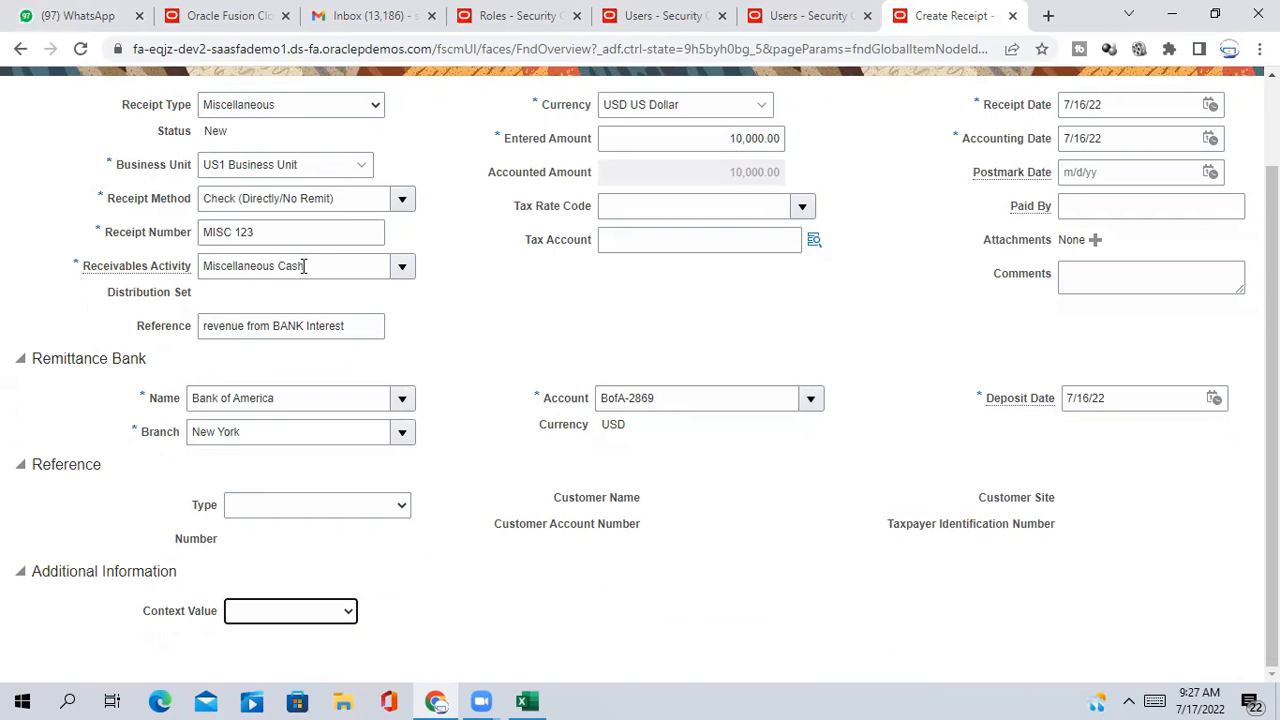
- Review the Miscellaneous Cash activity and save the new receipt MISC 123
left_click_drag(317, 265, 128, 275)
left_click(431, 360)
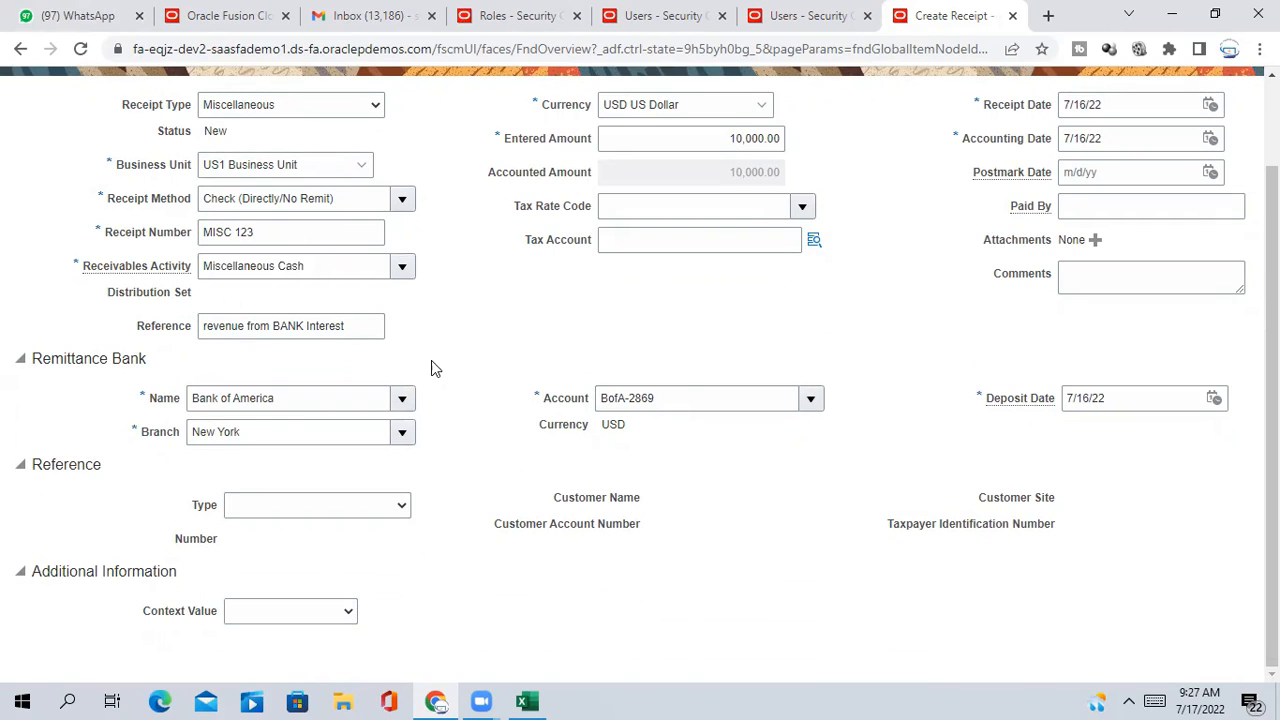
scroll(437, 390, "up", 1)
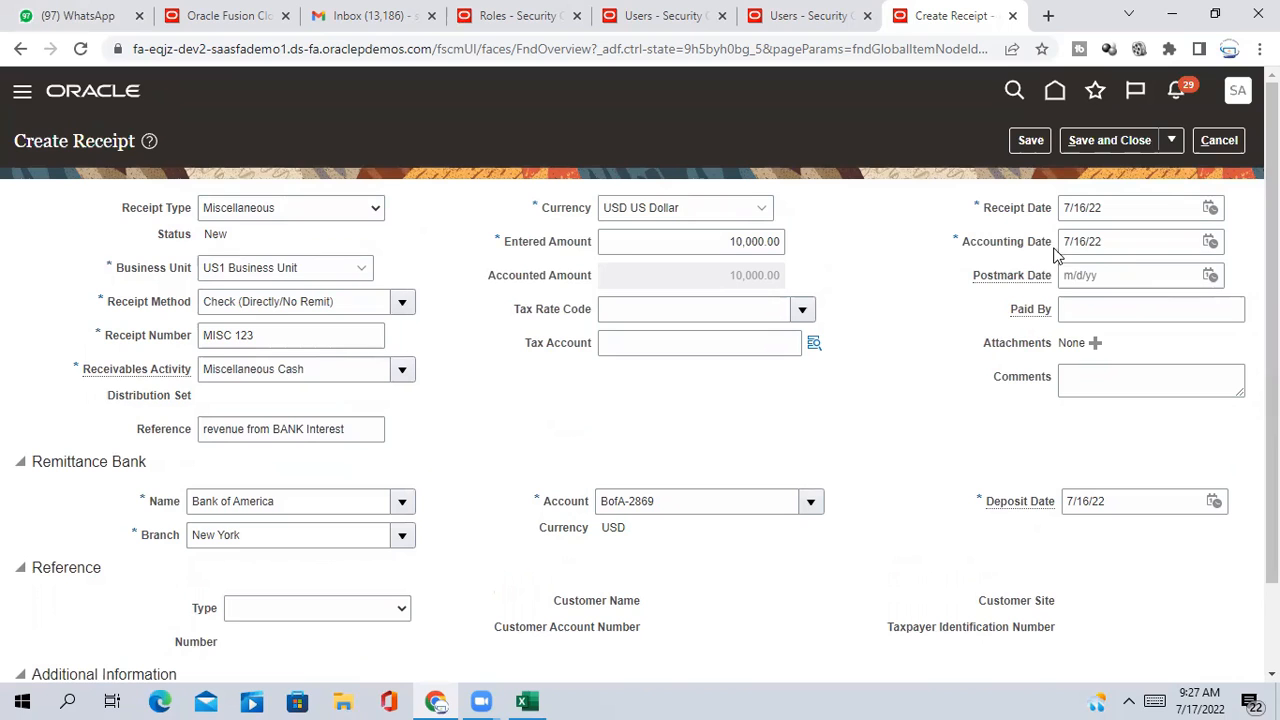
left_click(1031, 141)
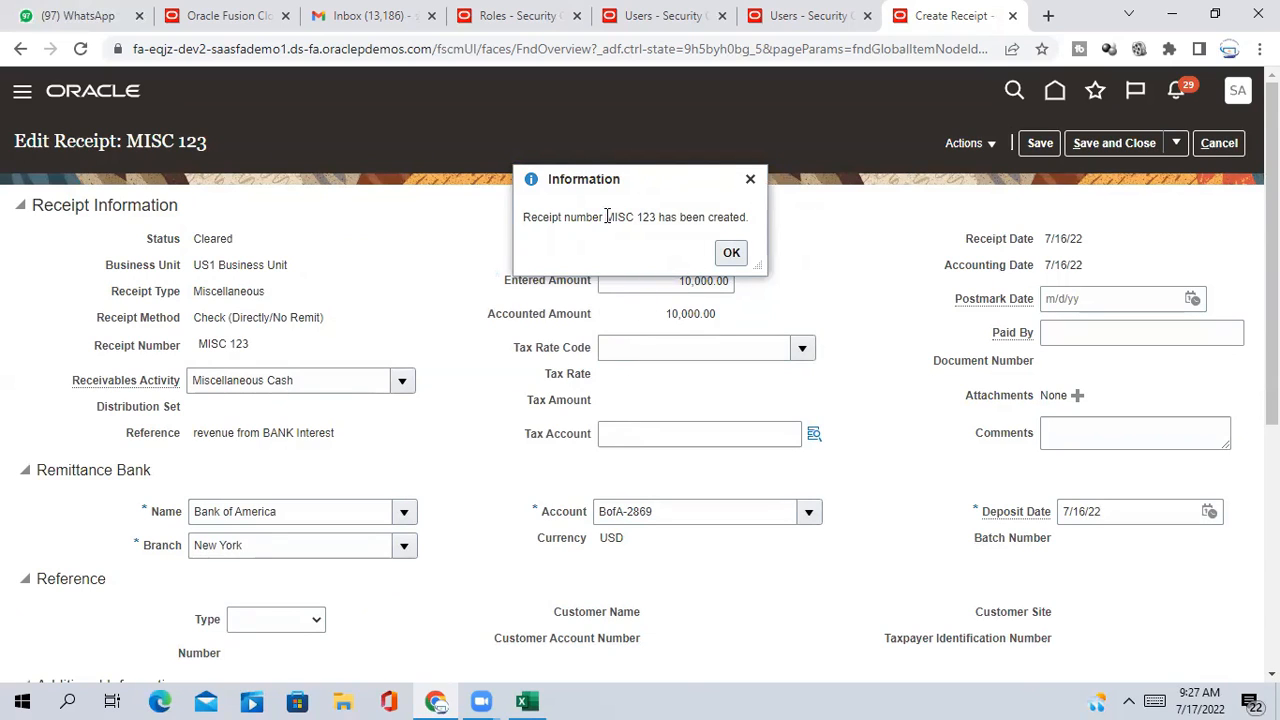
- Acknowledge the MISC 123 created notice, then save and close the receipt
left_click_drag(606, 217, 657, 216)
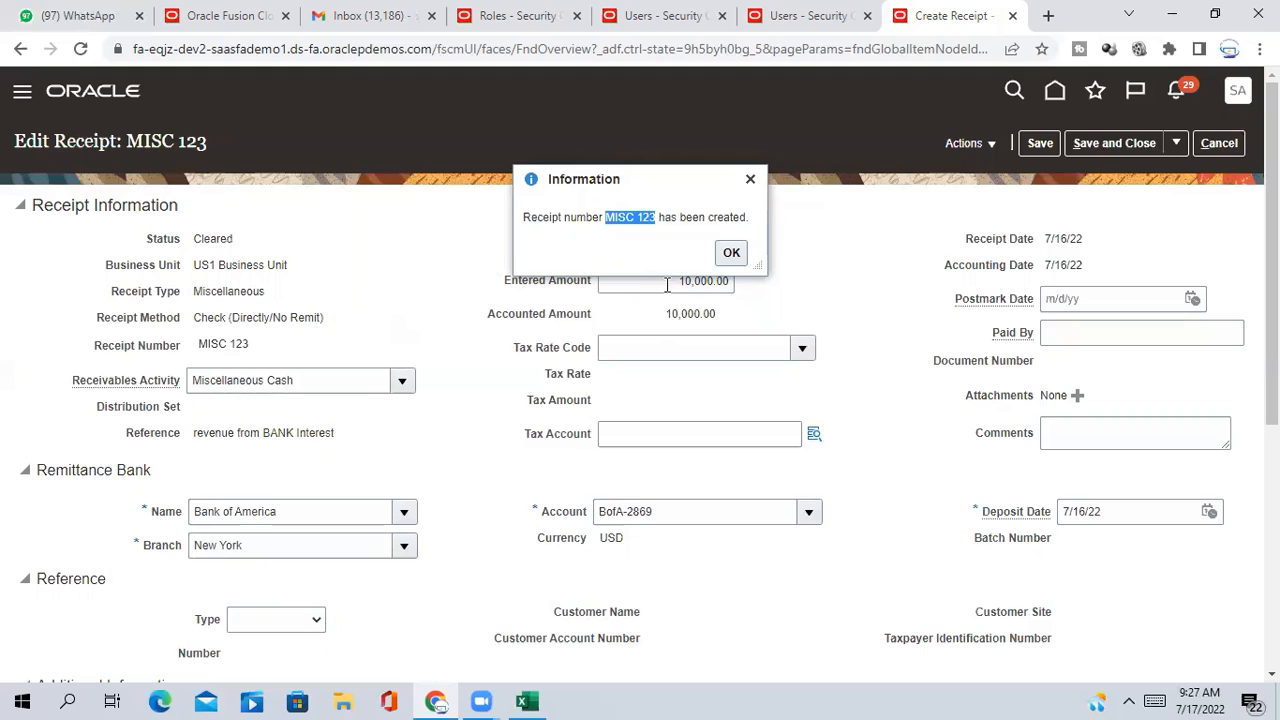
left_click(735, 256)
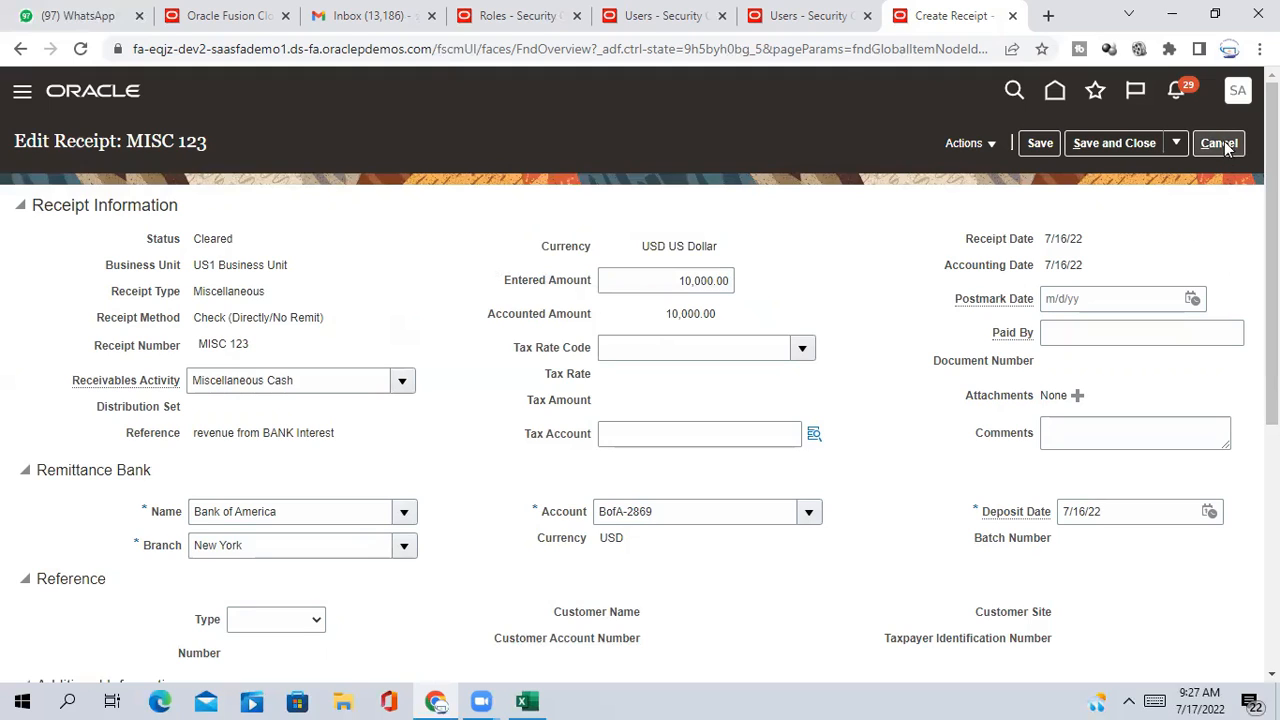
left_click(1176, 143)
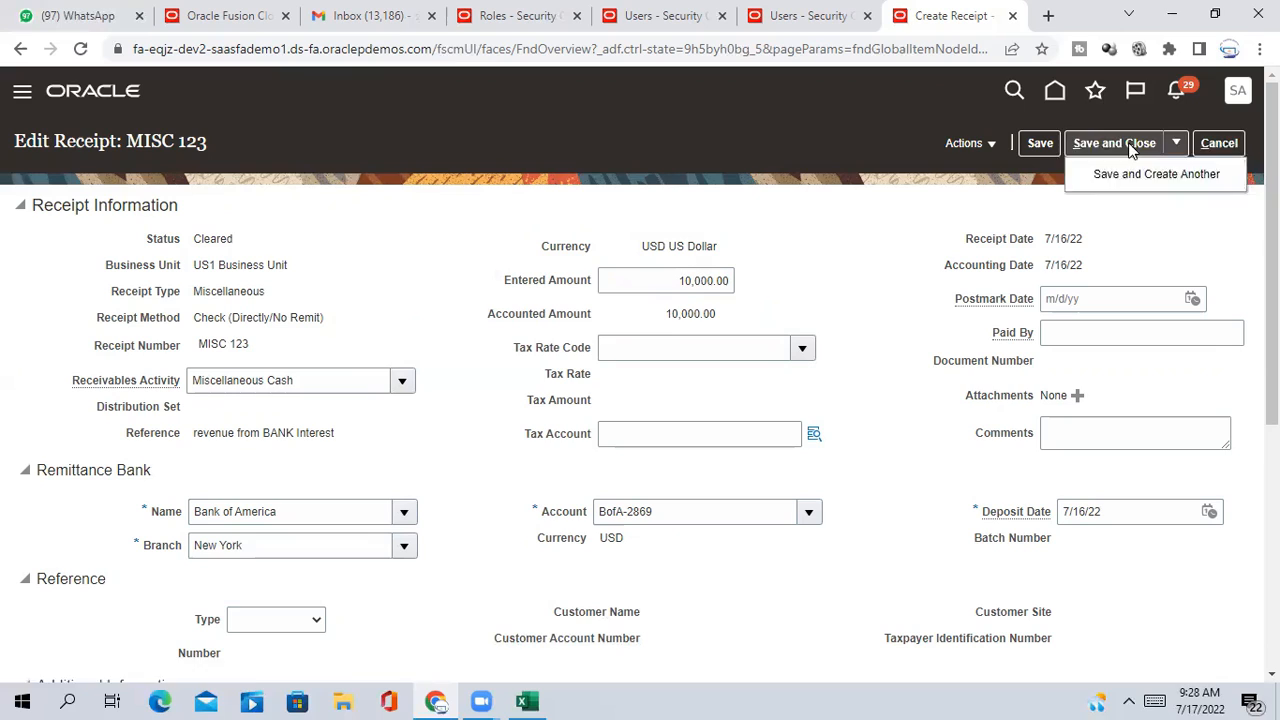
left_click(1137, 143)
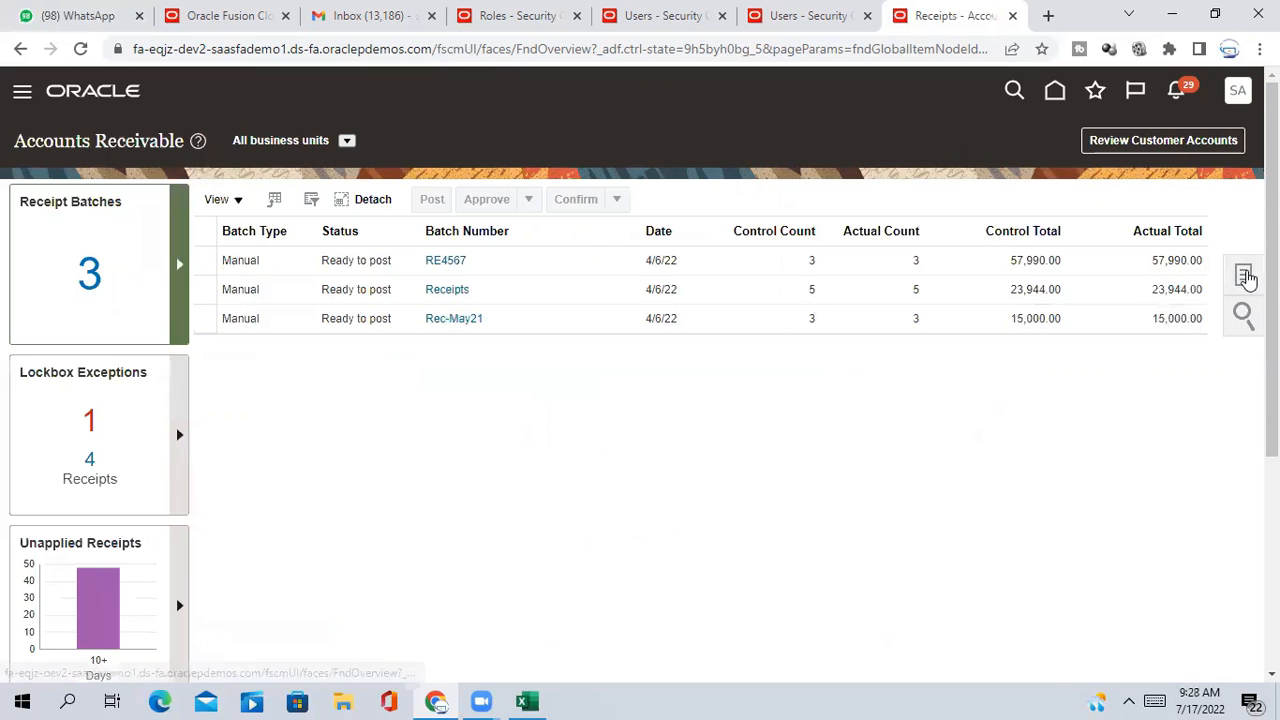
- Search Manage Receipts for receipt number MISC 123 and reopen it
left_click(1245, 277)
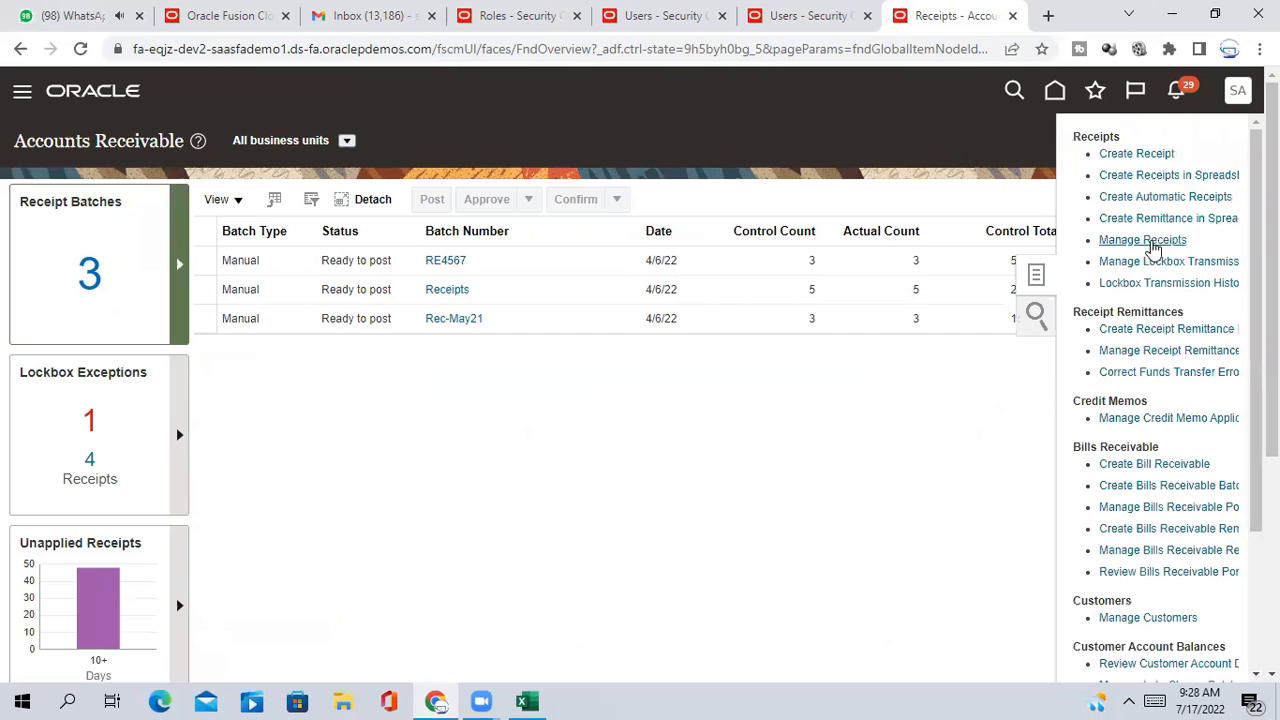
left_click(1153, 249)
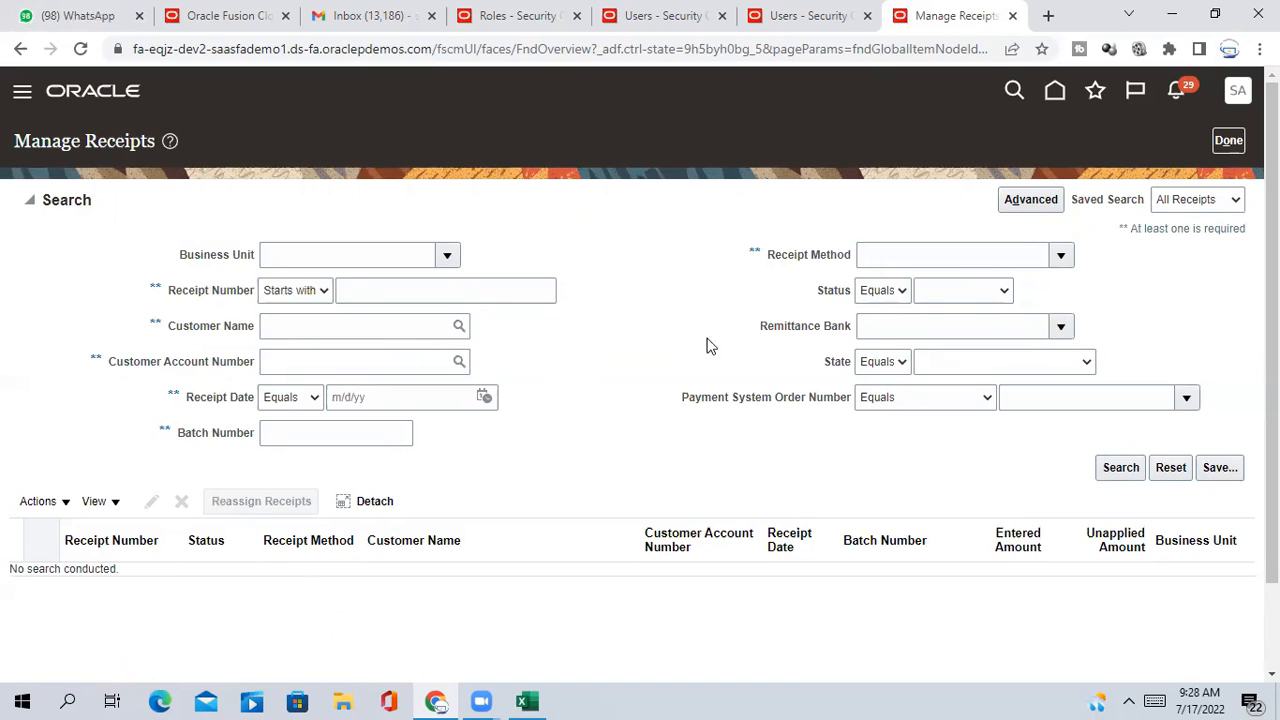
left_click(407, 290)
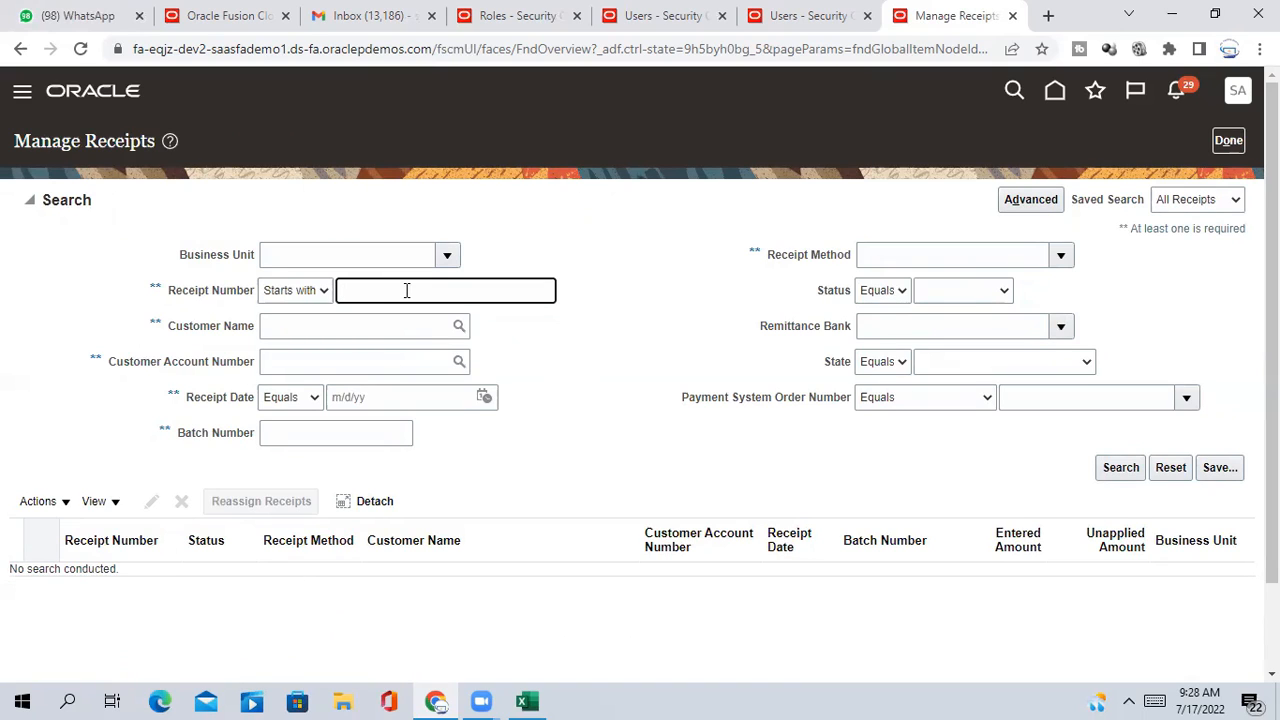
type("MISC 123")
left_click(1118, 467)
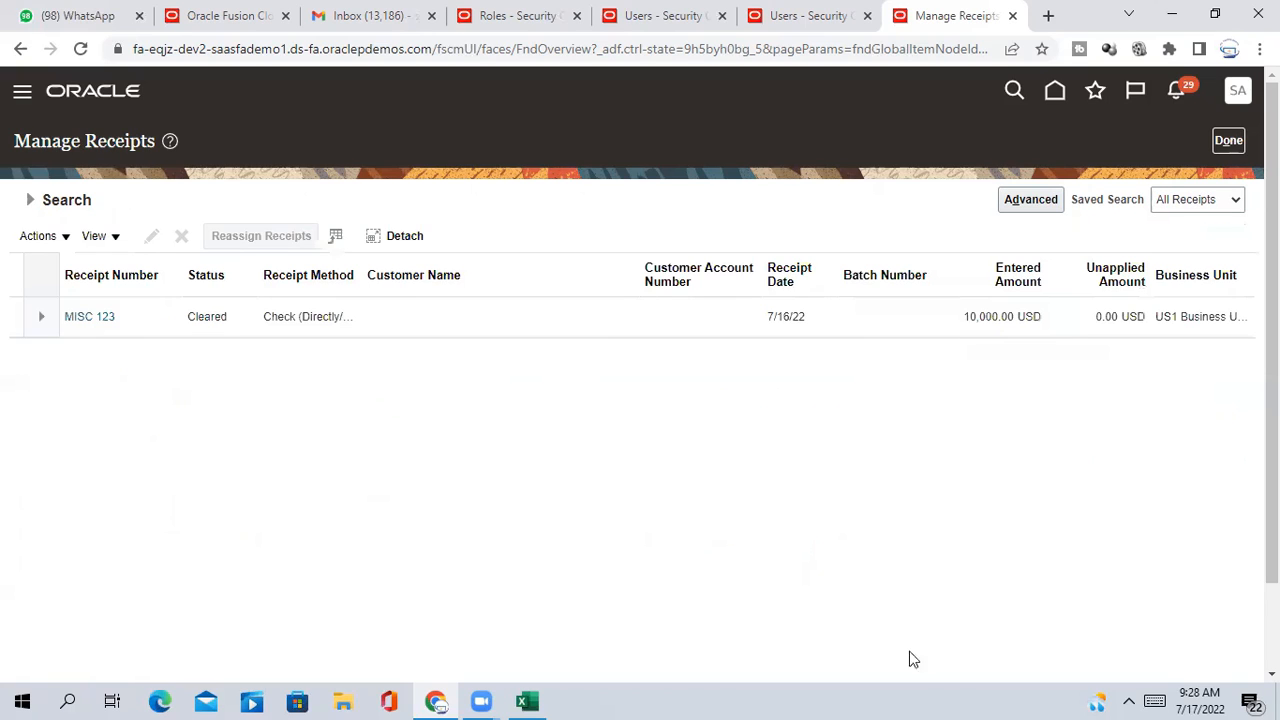
left_click(94, 320)
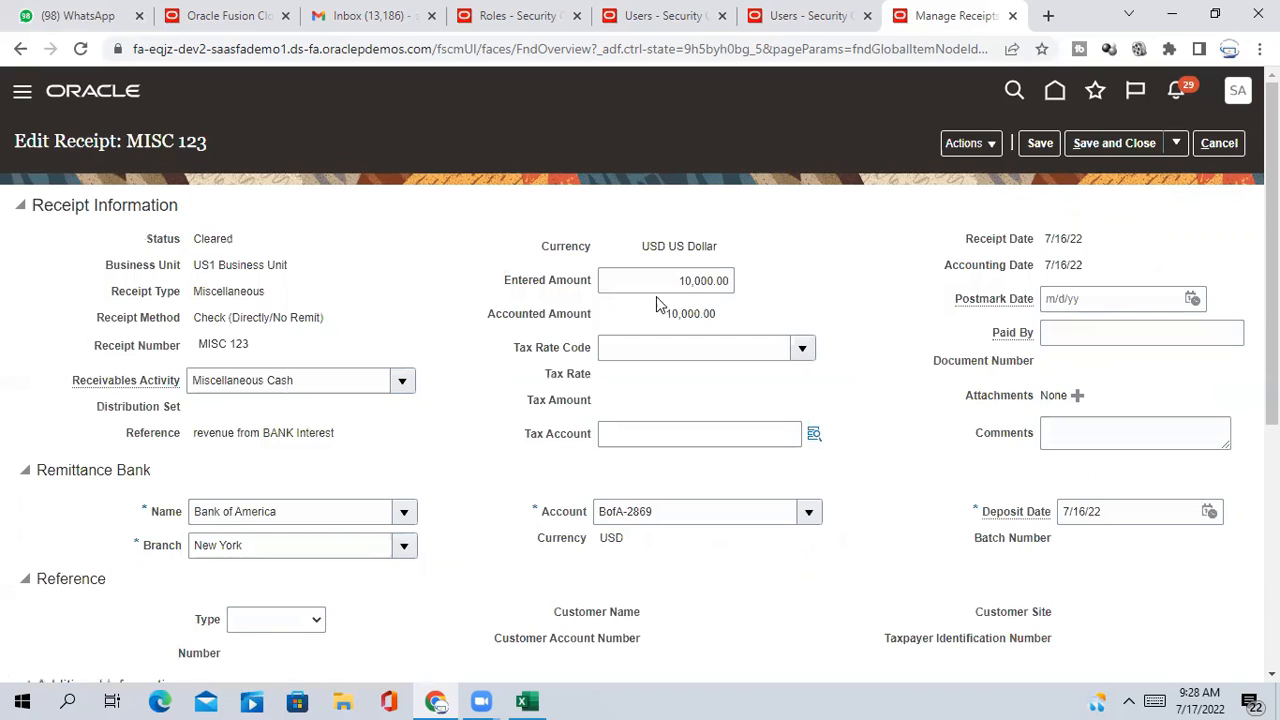
mouse_move(1272, 250)
left_mouse_down()
mouse_move(1272, 408)
mouse_move(1272, 250)
left_mouse_up()
- Run Account in Draft from the receipt's Actions menu
left_click(995, 147)
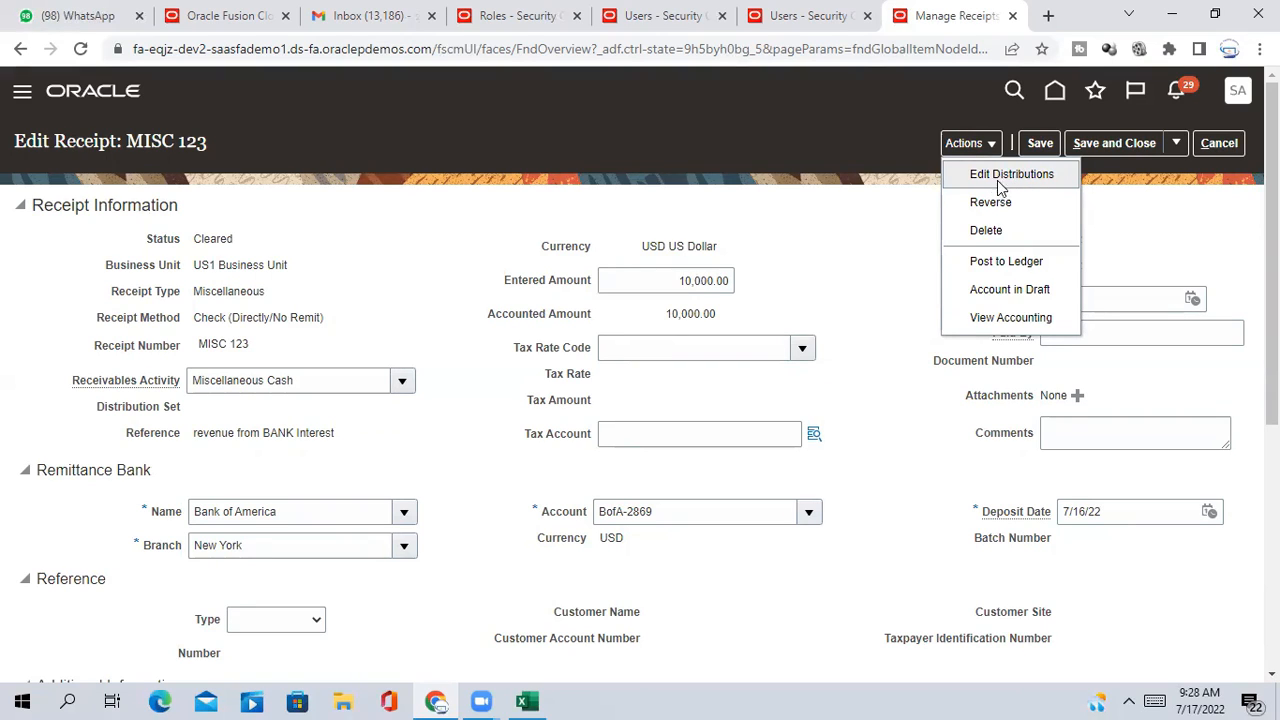
left_click(1030, 290)
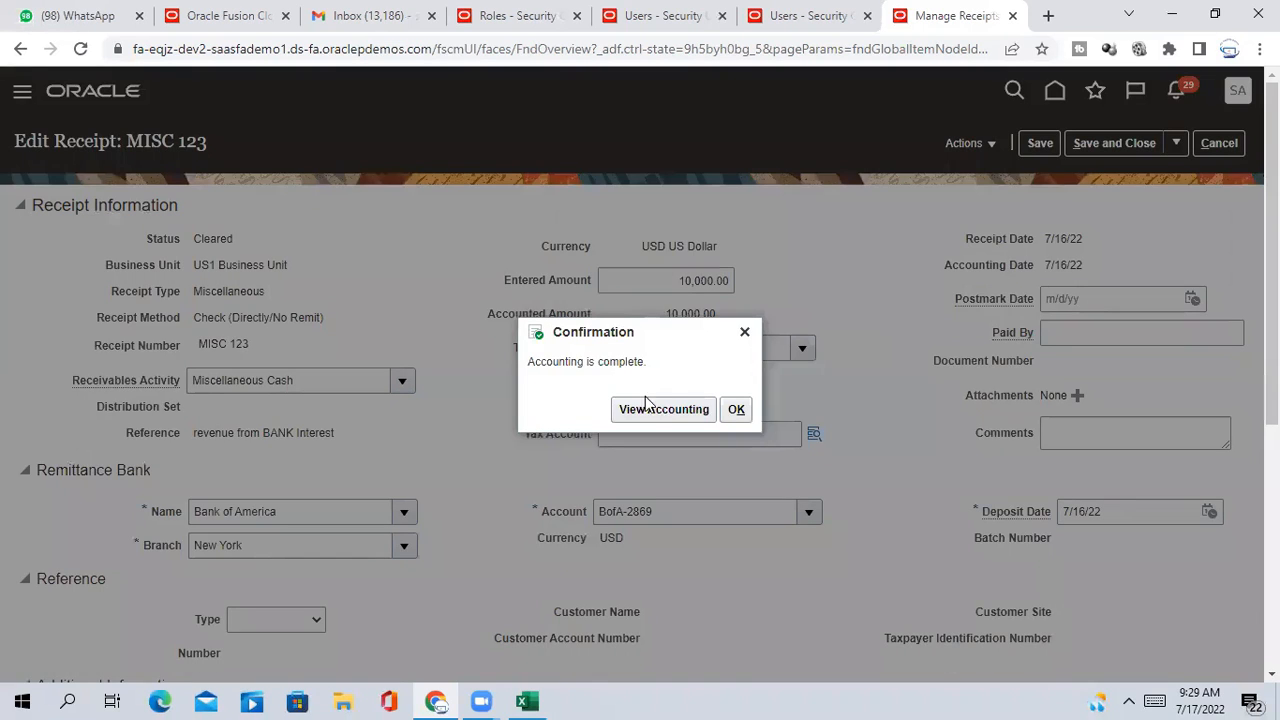
- Inspect the draft lines — Cash debit and 10,000.00 miscellaneous credit — then close with Done
left_click(680, 410)
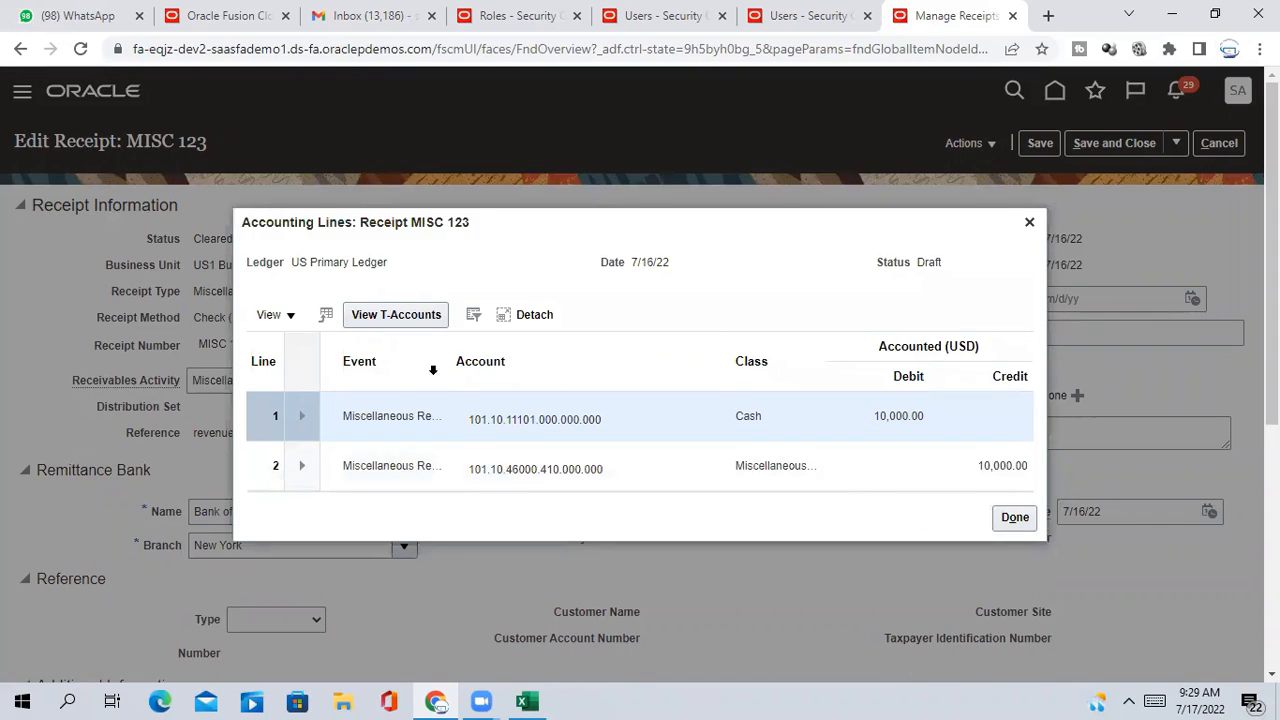
left_click_drag(450, 375, 553, 388)
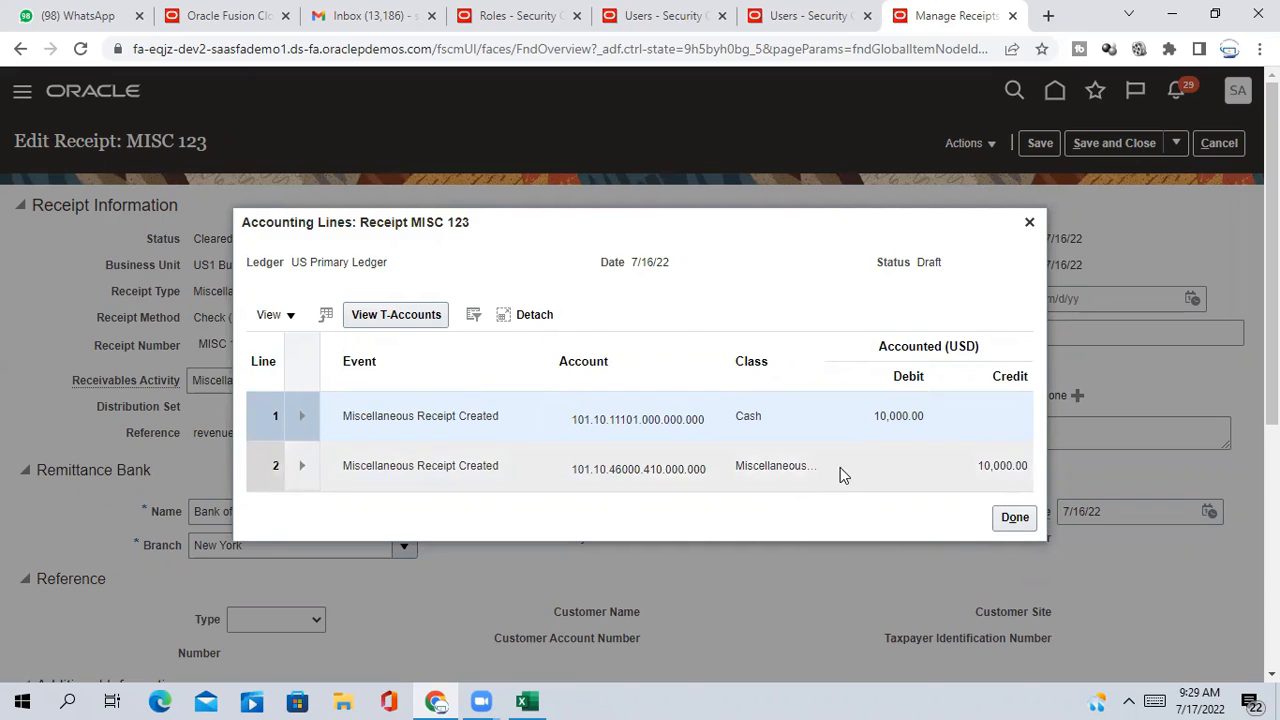
double_click(752, 420)
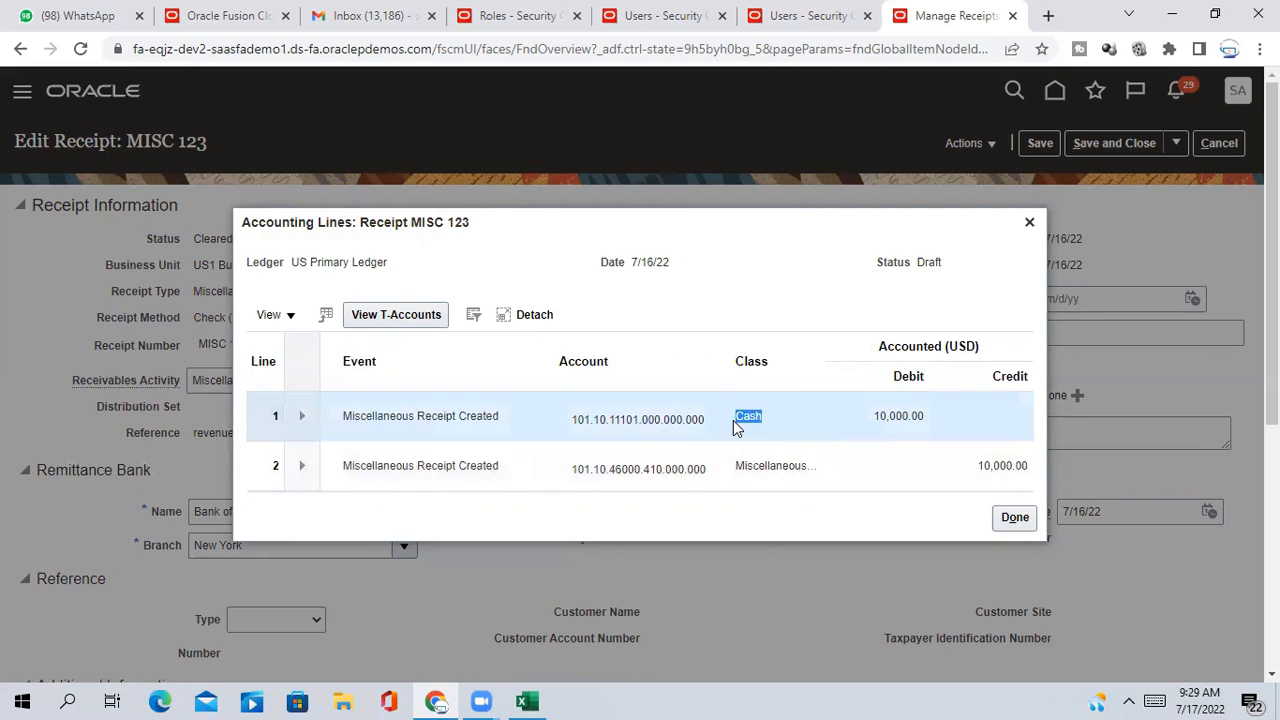
left_click(768, 427)
double_click(768, 427)
double_click(821, 467)
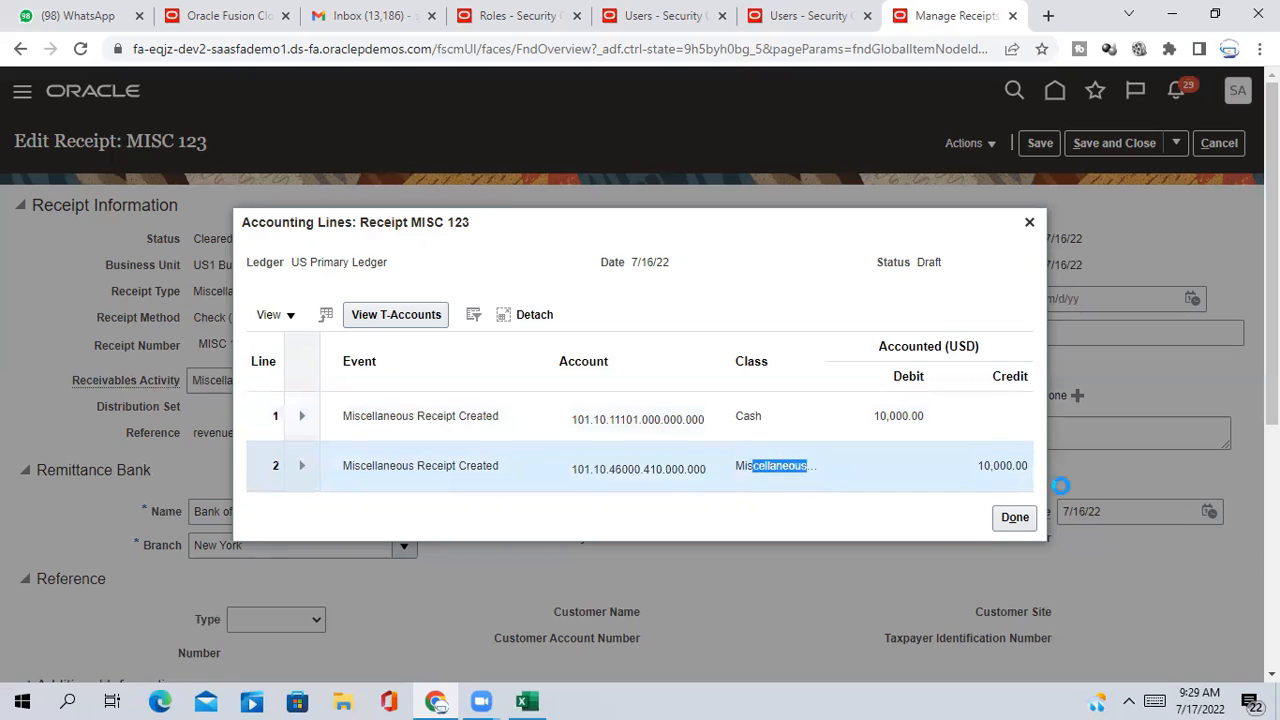
left_click_drag(980, 467, 1027, 462)
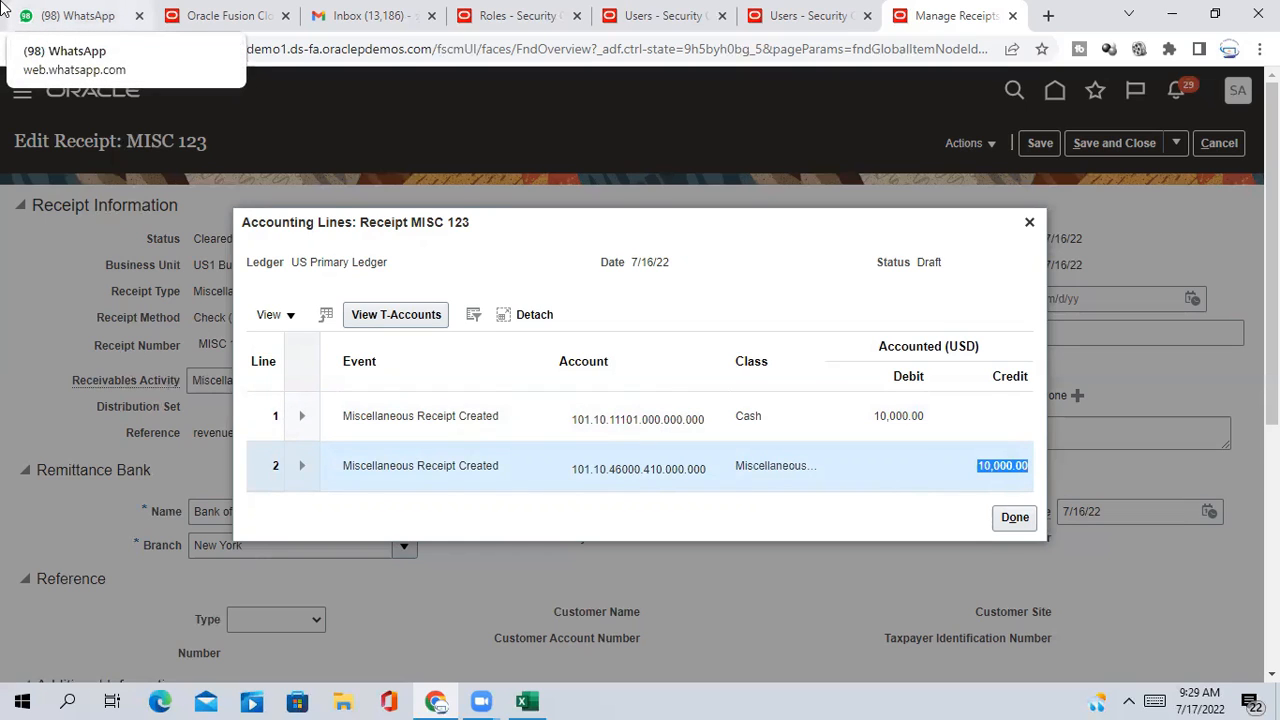
left_click(1015, 519)
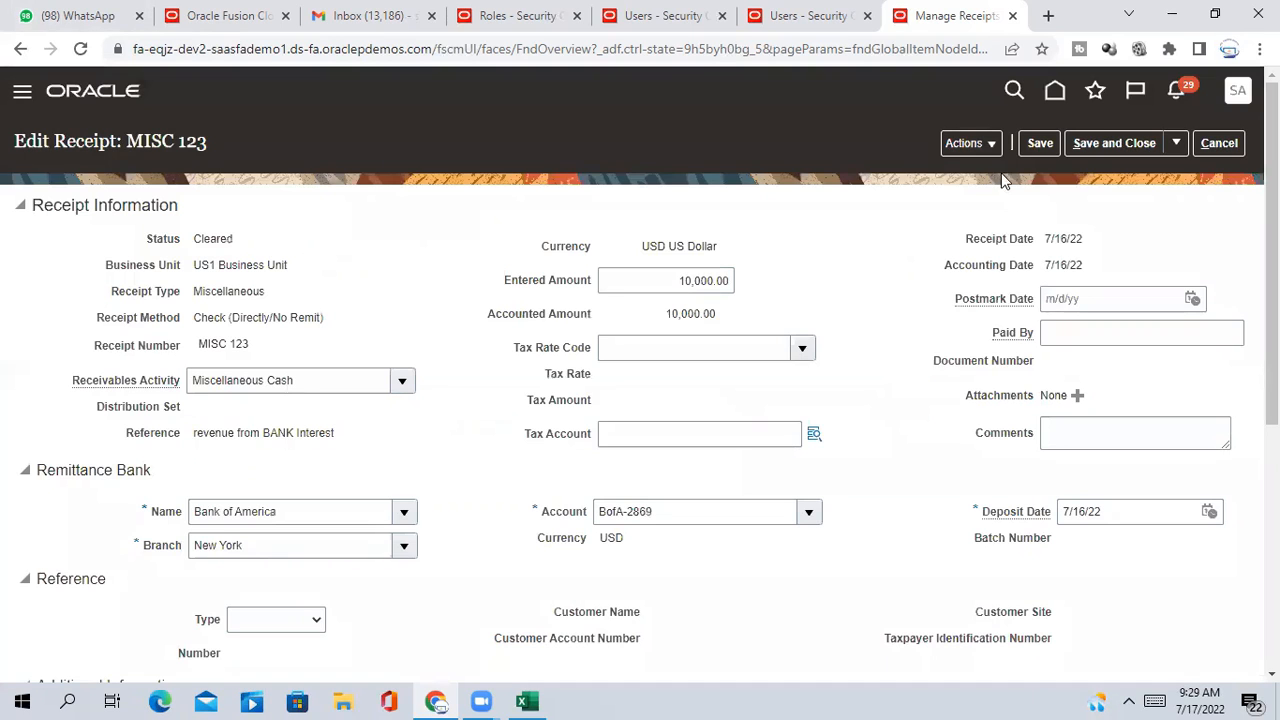
- Run Post to Ledger from the receipt's Actions menu
left_click(992, 147)
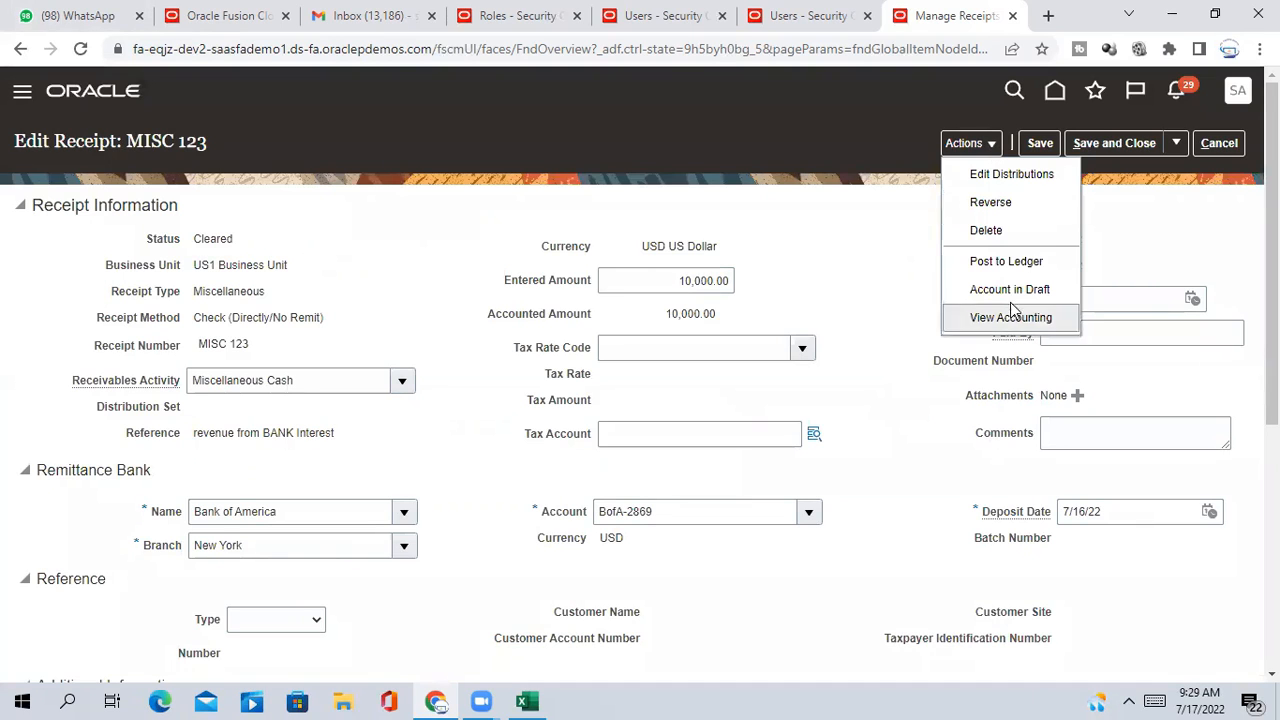
left_click(1022, 264)
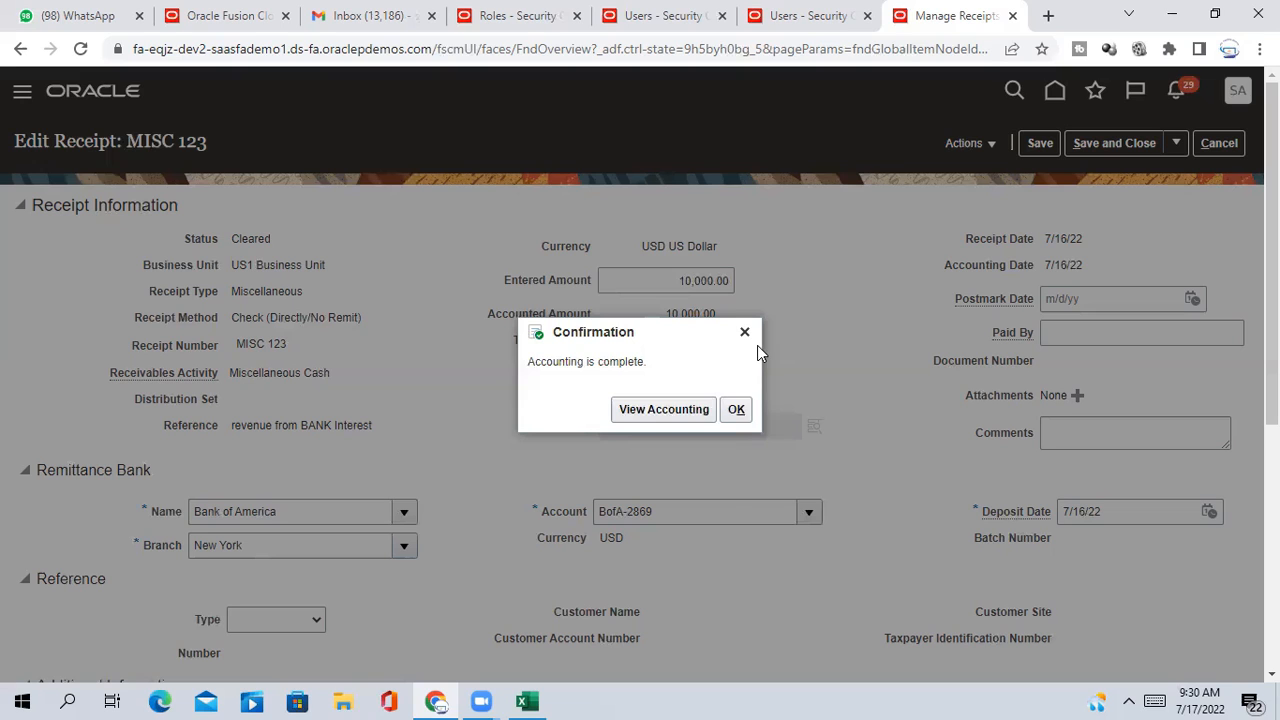
- View the Final-status accounting lines for the cash account, then close with Done
left_click(664, 409)
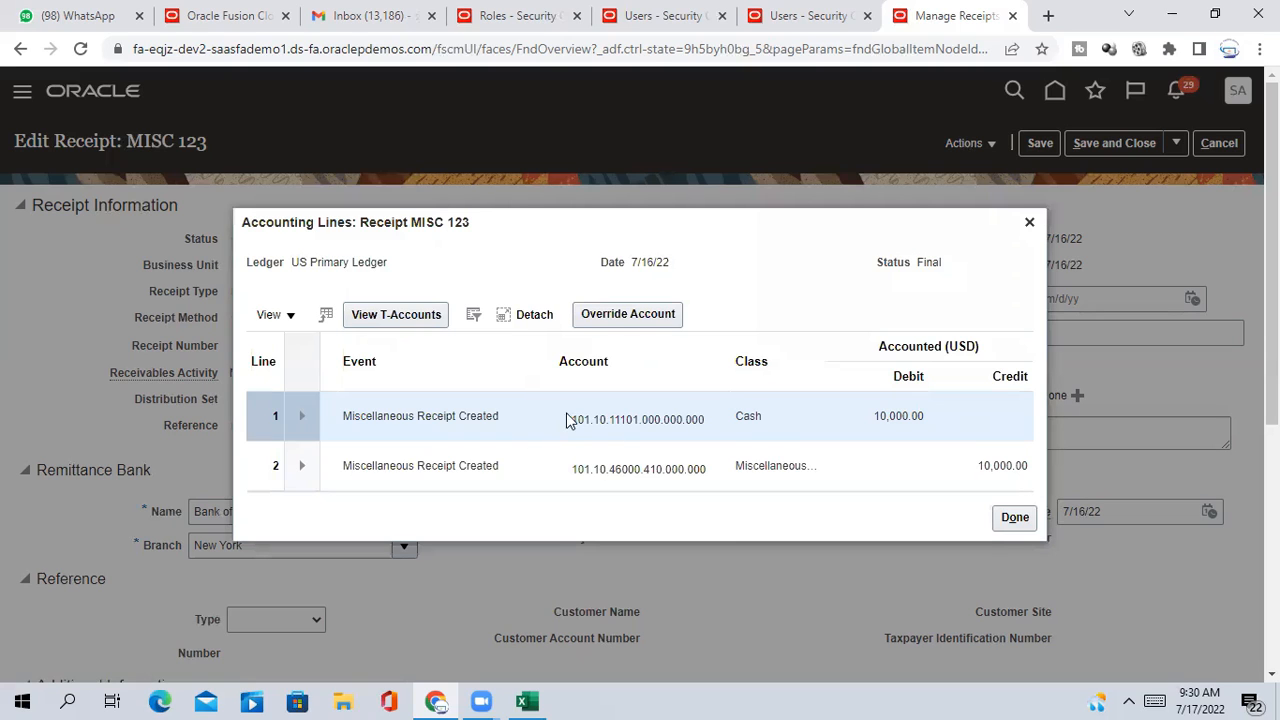
left_click_drag(570, 419, 800, 431)
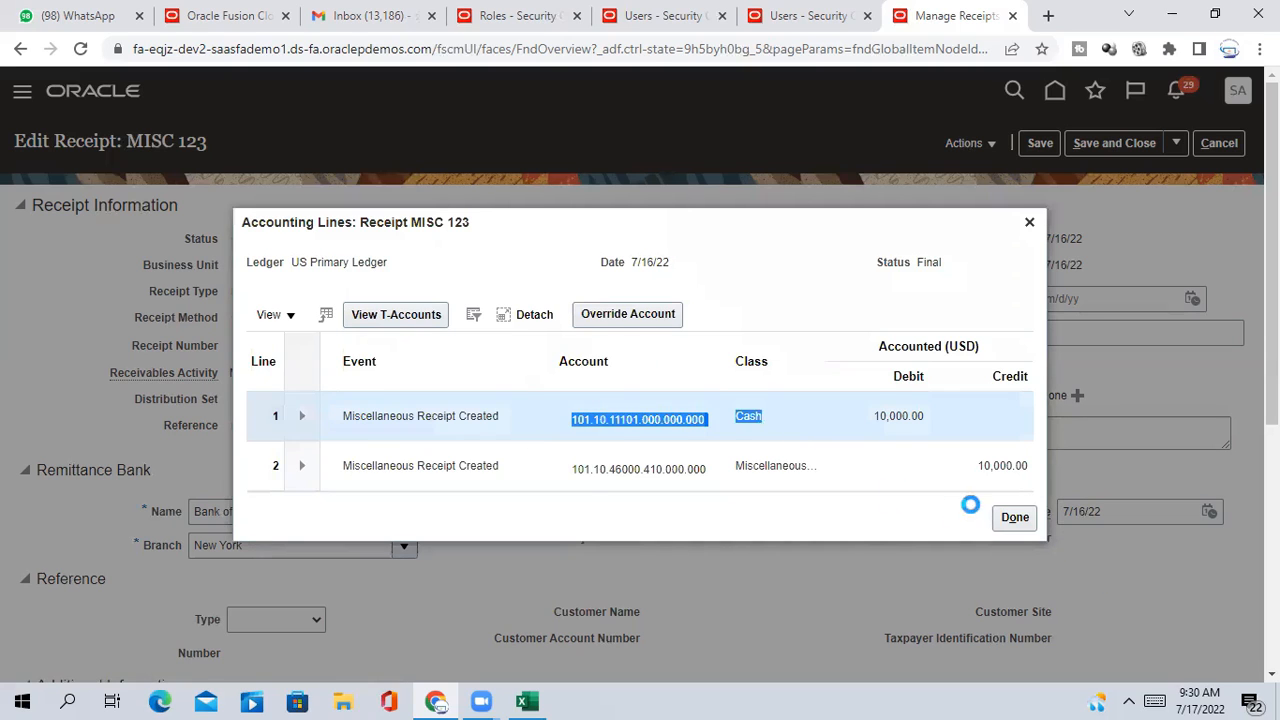
left_click(926, 509)
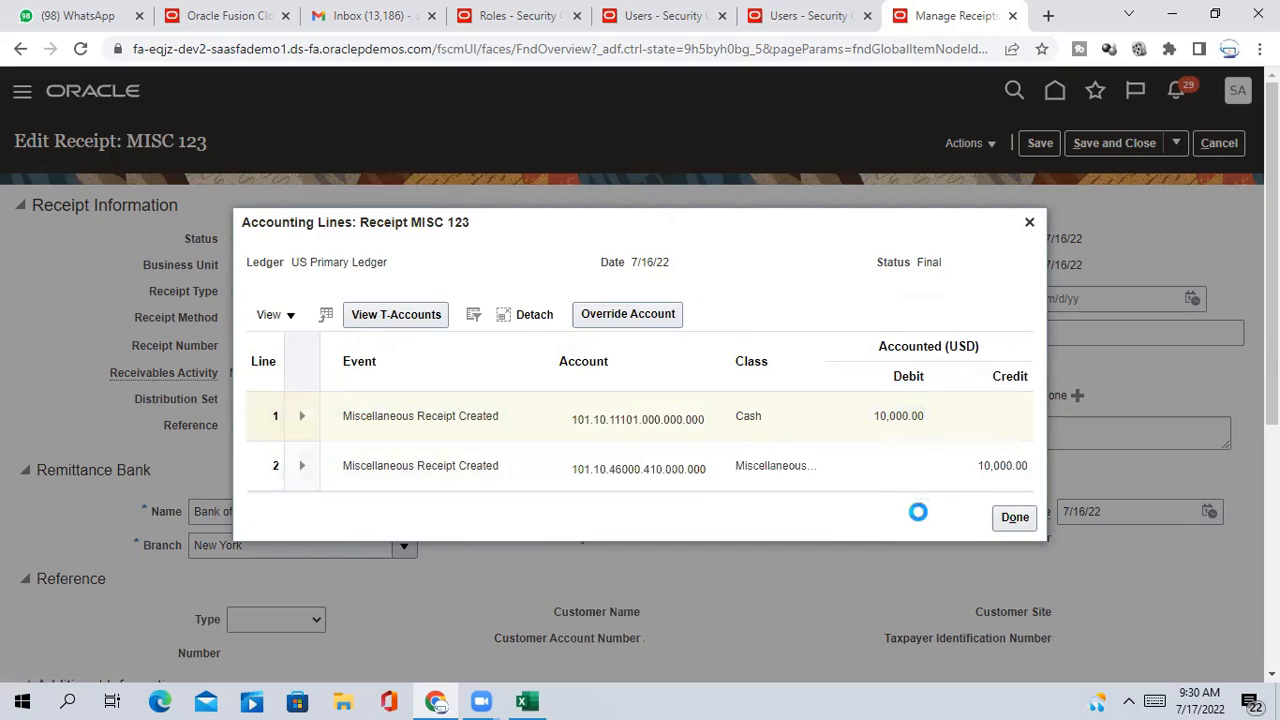
left_click(1014, 518)
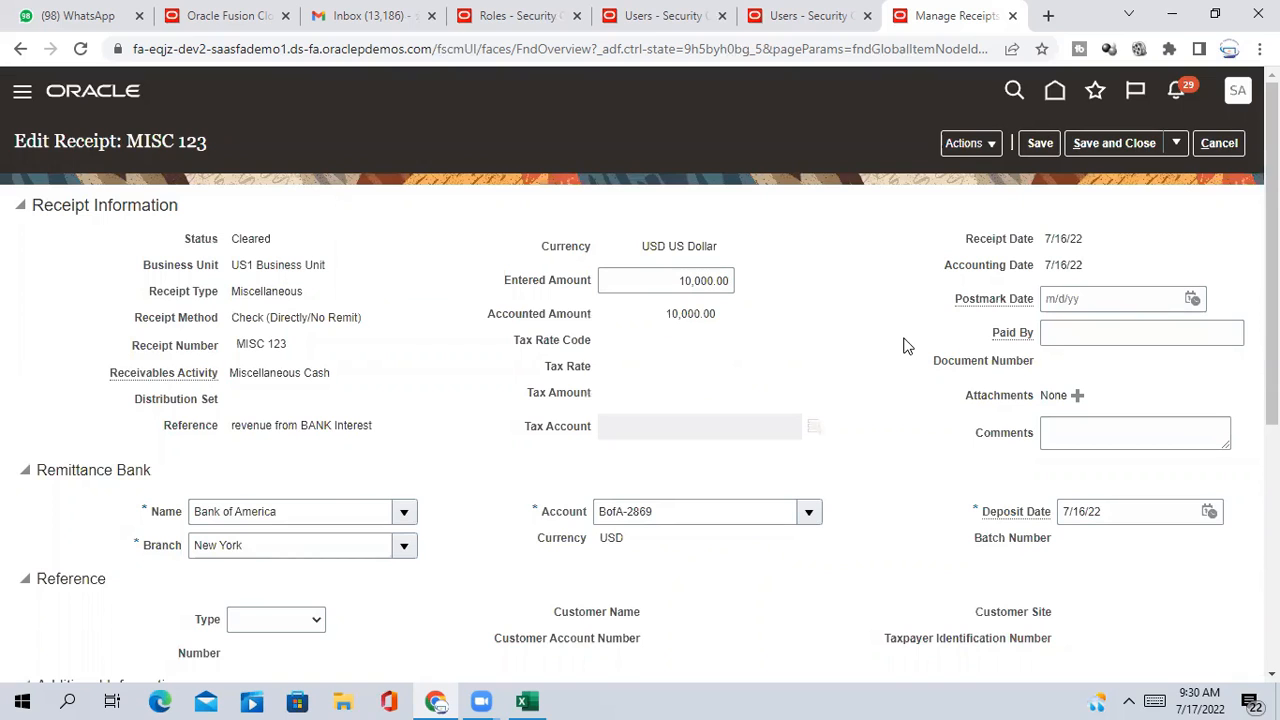
- Show the accounting lines of receipt MISC 123 via Actions > View Accounting and expand cash line 1
left_click(990, 145)
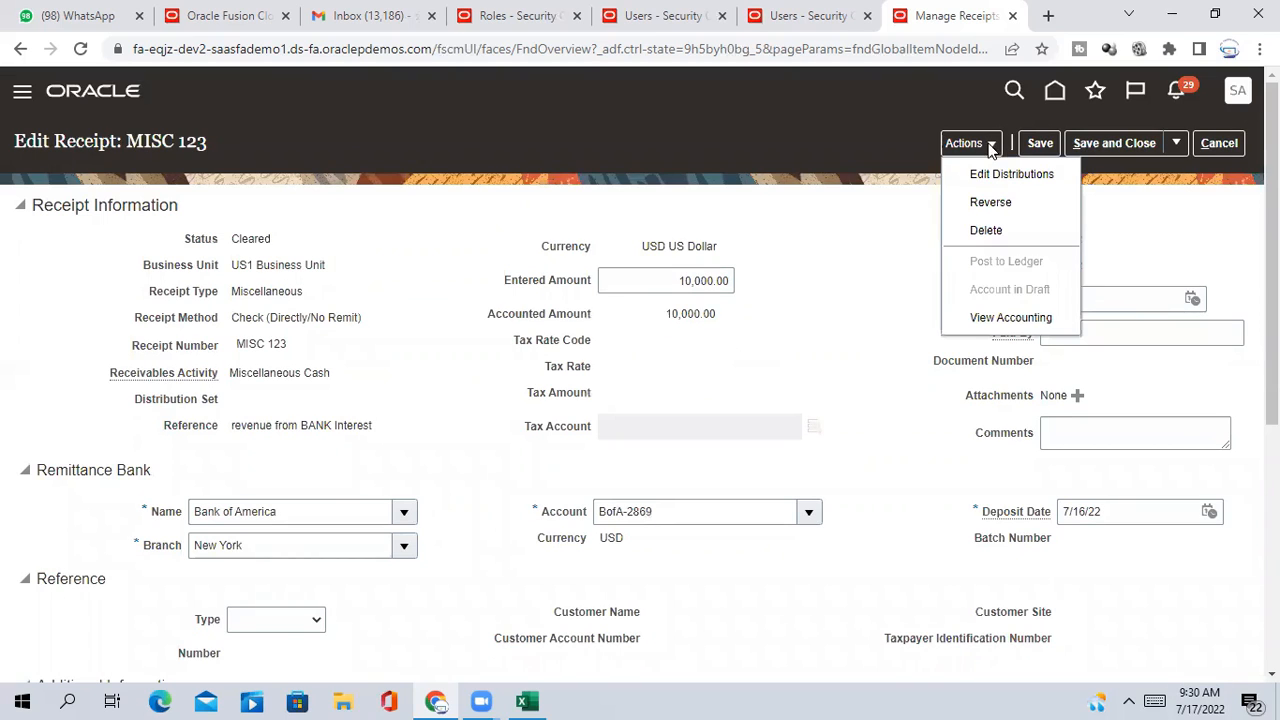
left_click(985, 316)
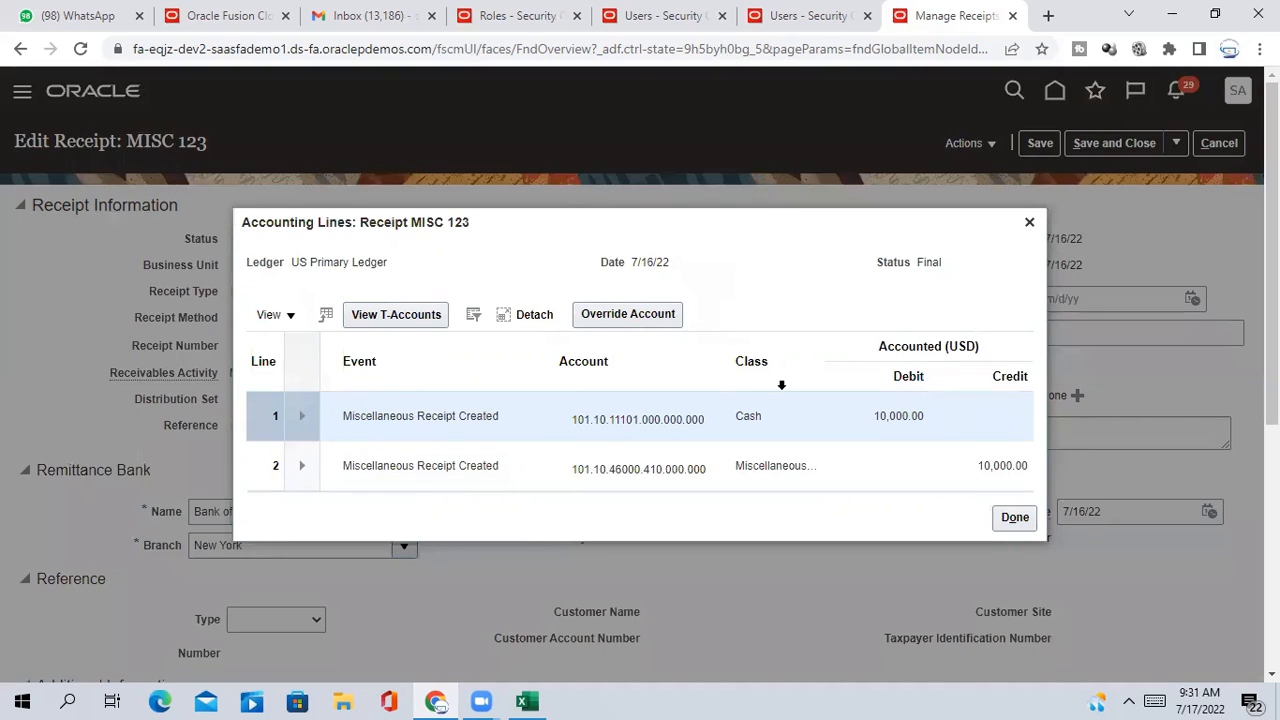
left_click(303, 417)
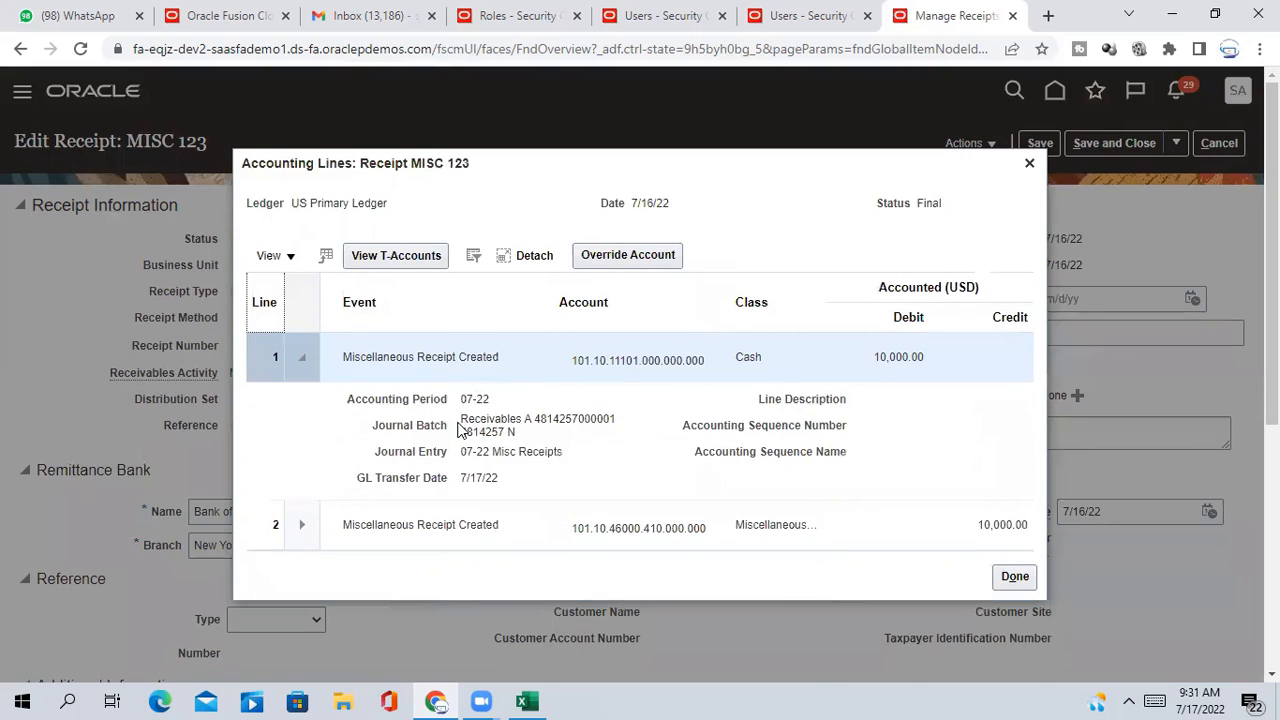
- Select and copy the Journal Batch name of the cash line, then bring up Windows search
left_click_drag(461, 419, 524, 436)
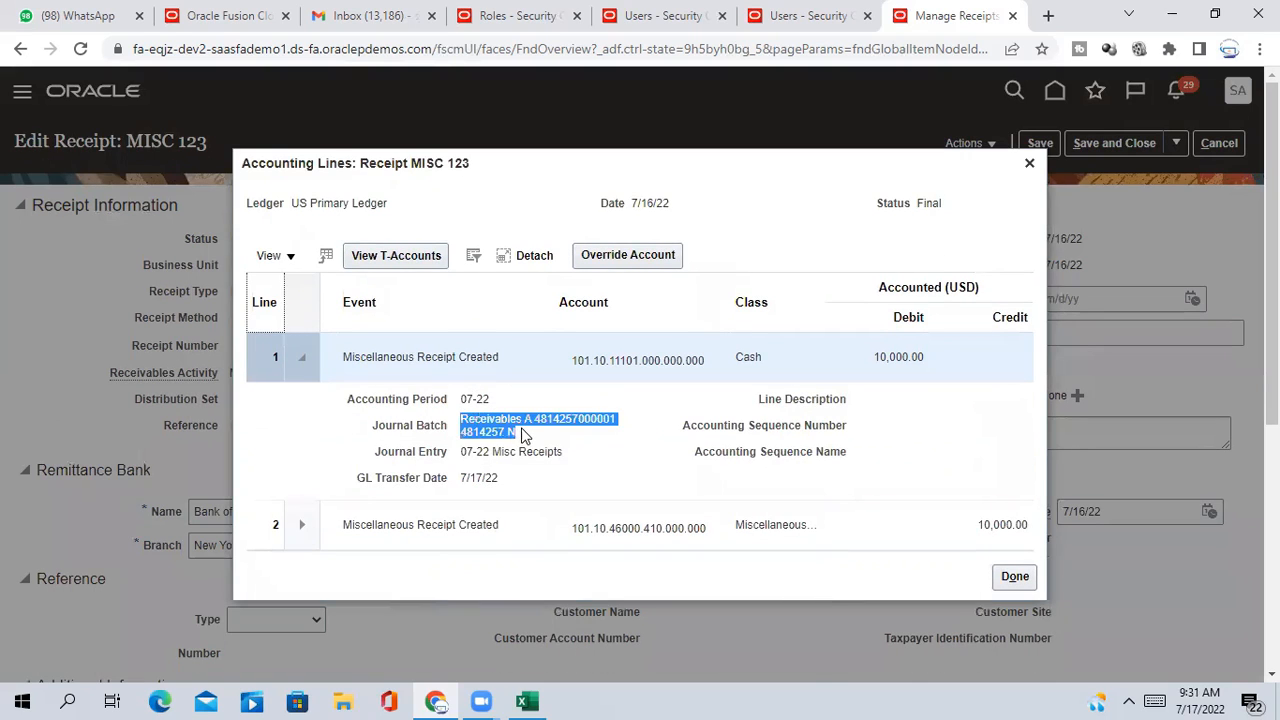
left_click(512, 432)
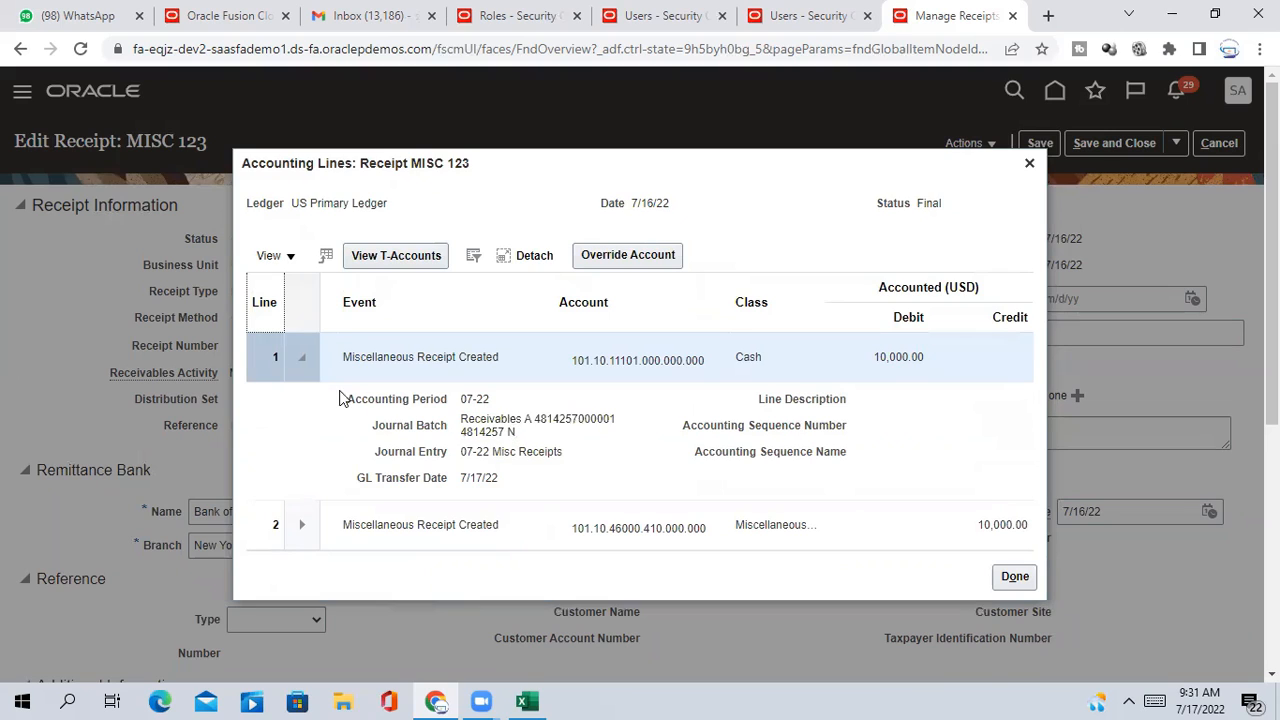
mouse_move(348, 399)
left_mouse_down()
mouse_move(610, 443)
mouse_move(820, 449)
mouse_move(594, 449)
mouse_move(560, 411)
left_mouse_up()
left_click_drag(462, 418, 521, 431)
key("ctrl+c")
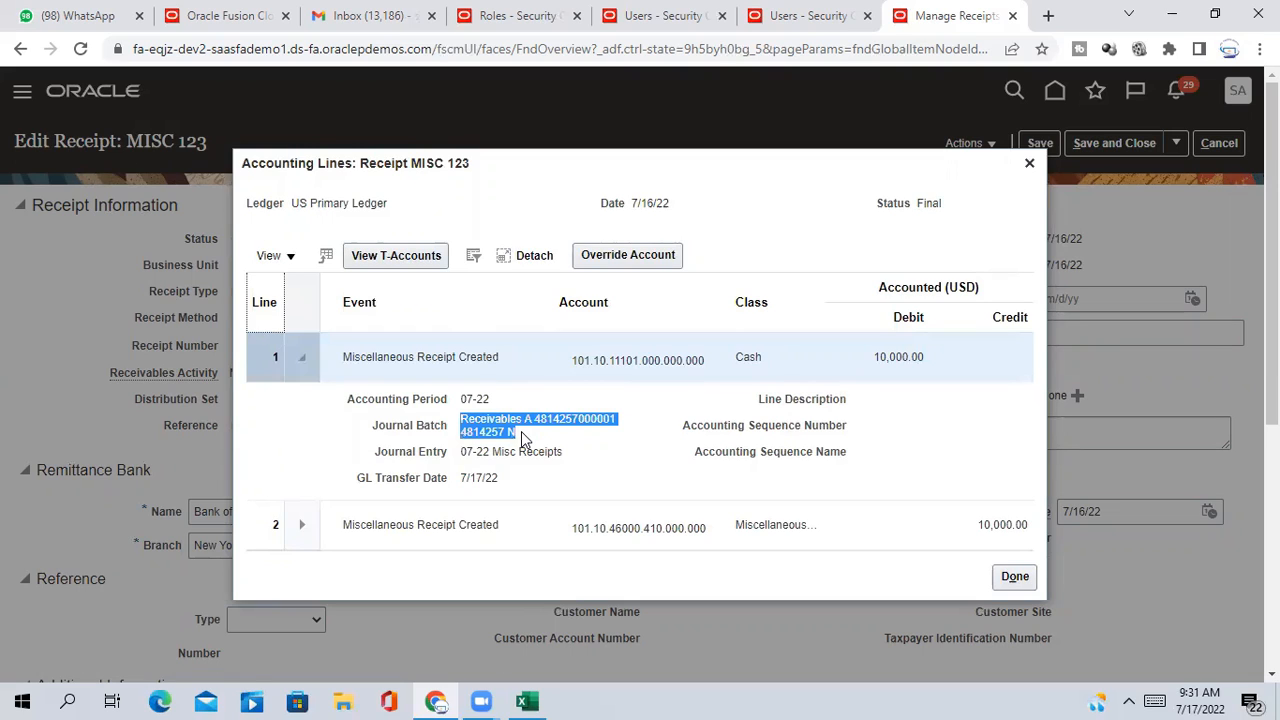
left_click(521, 431)
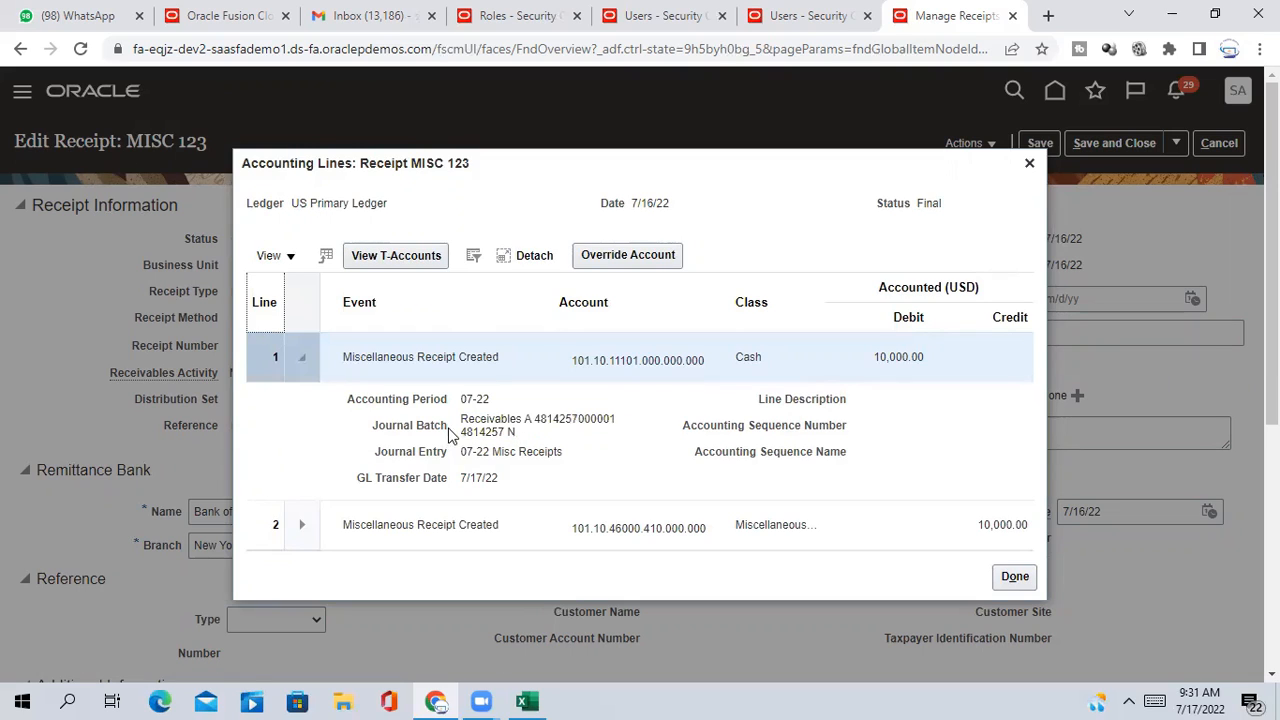
left_click(68, 701)
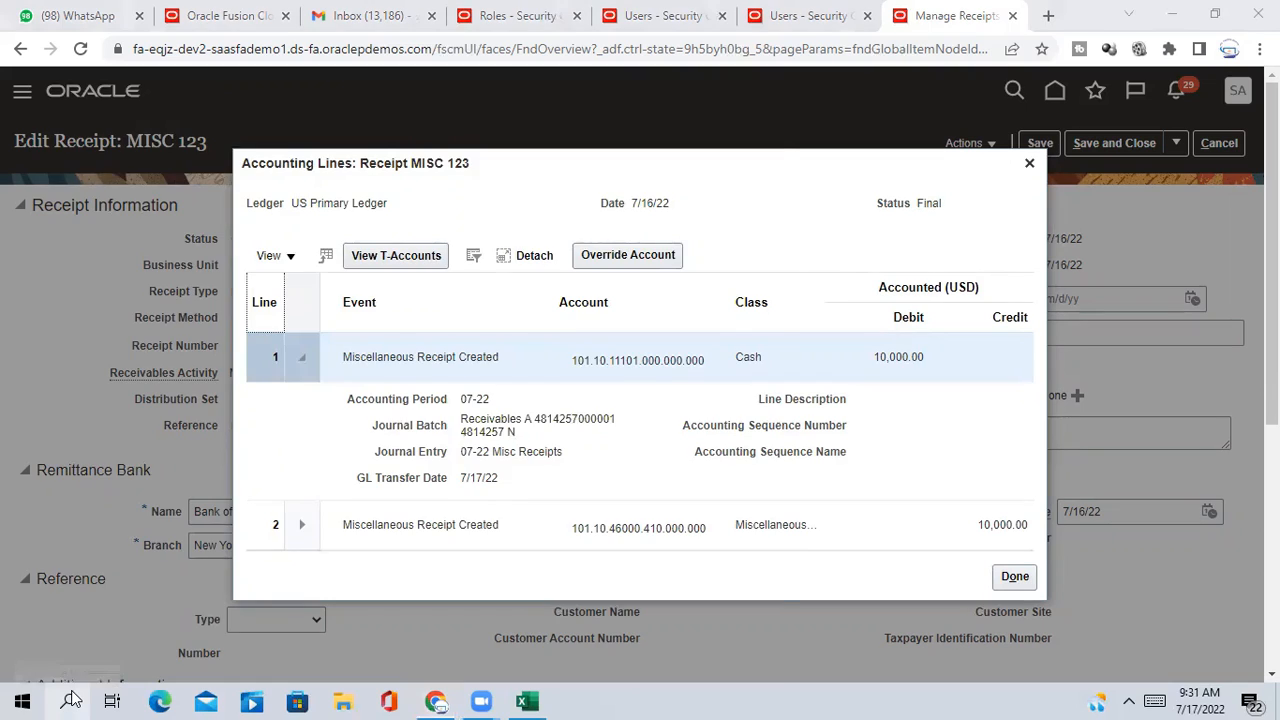
type("note")
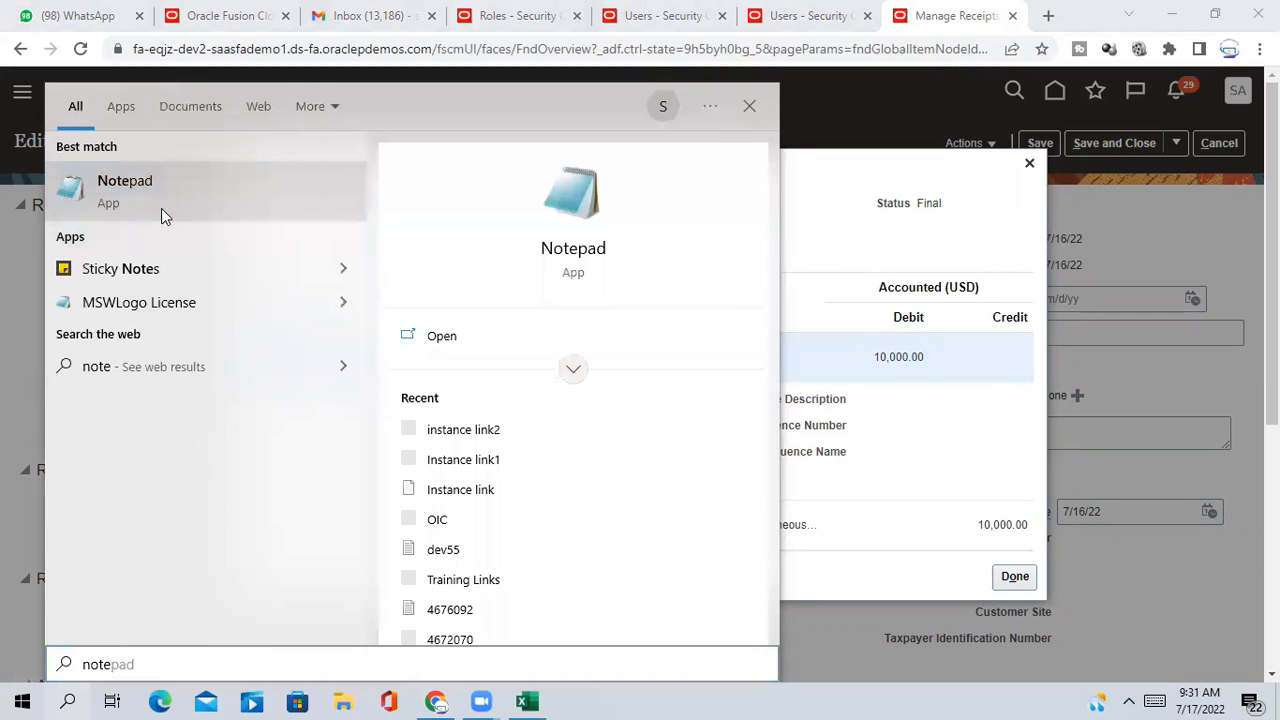
left_click(161, 208)
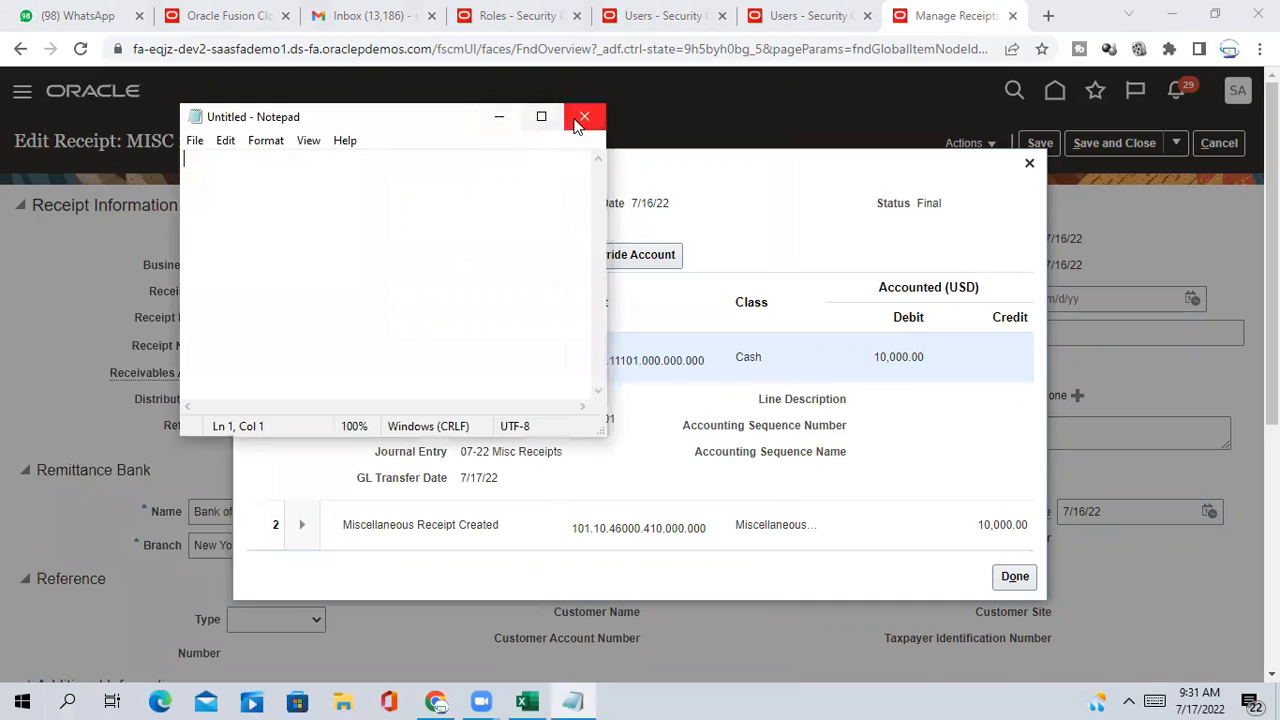
left_click(541, 117)
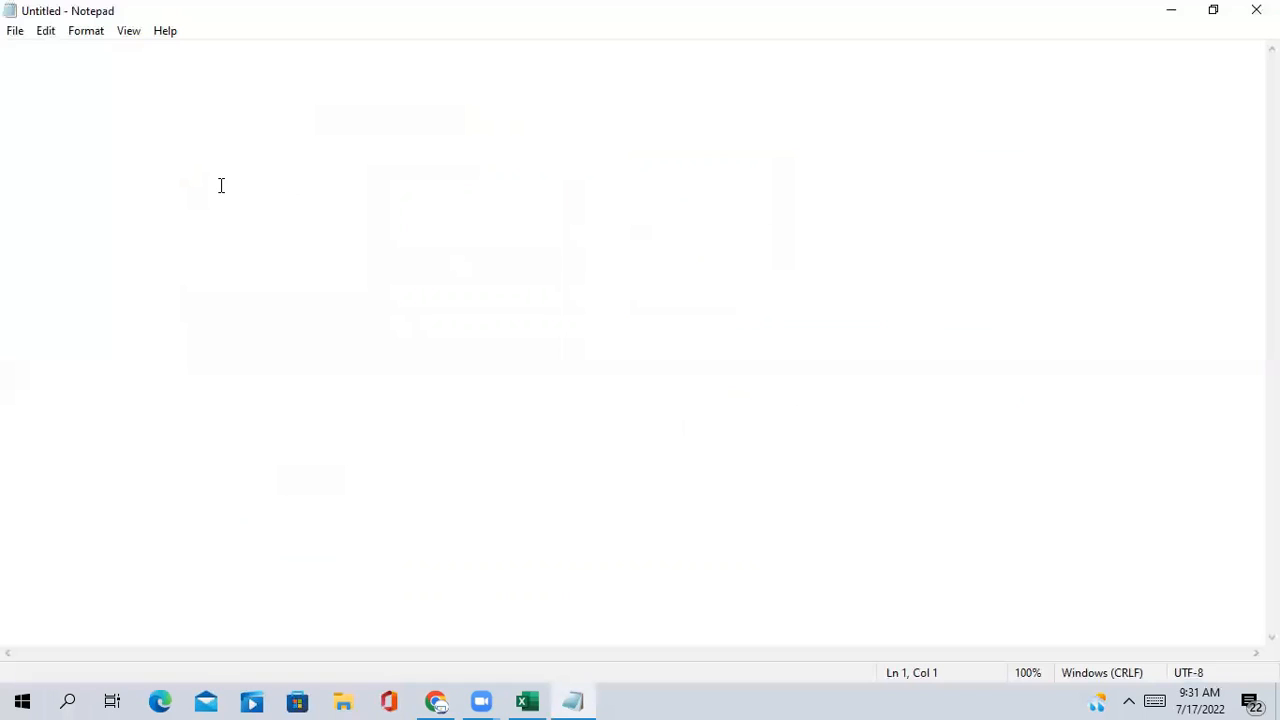
key("ctrl+v")
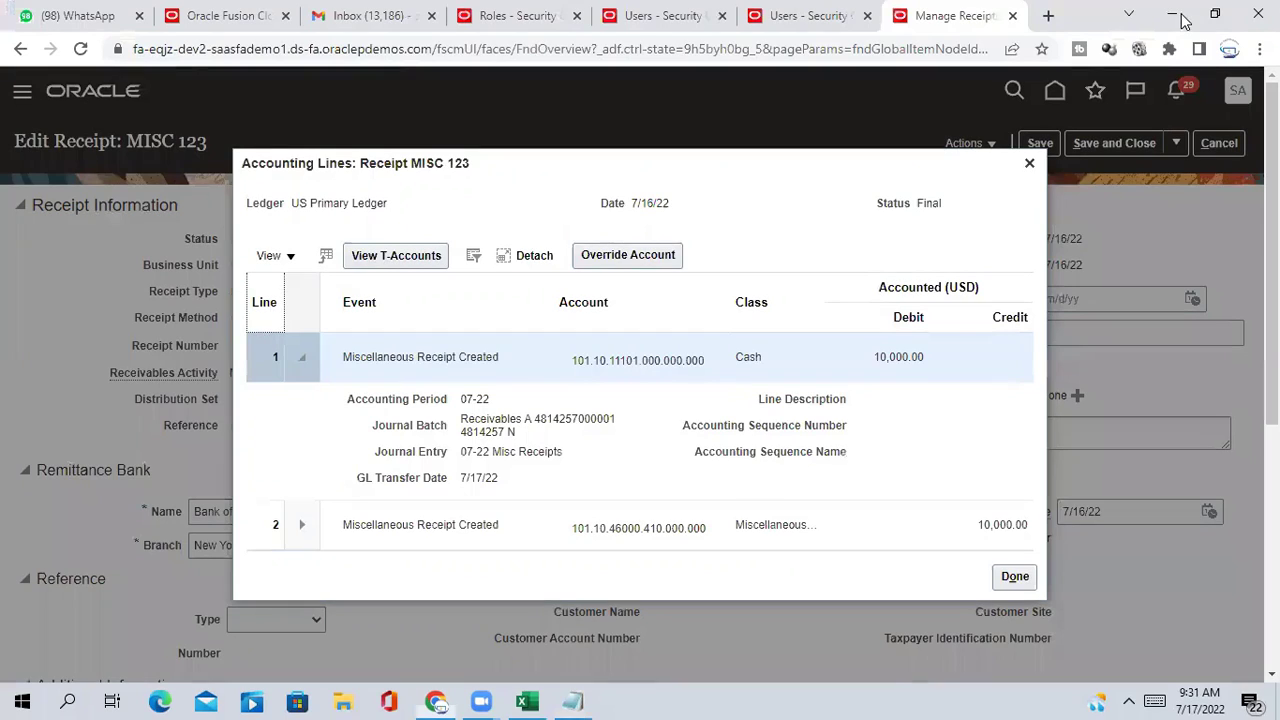
left_click(1182, 12)
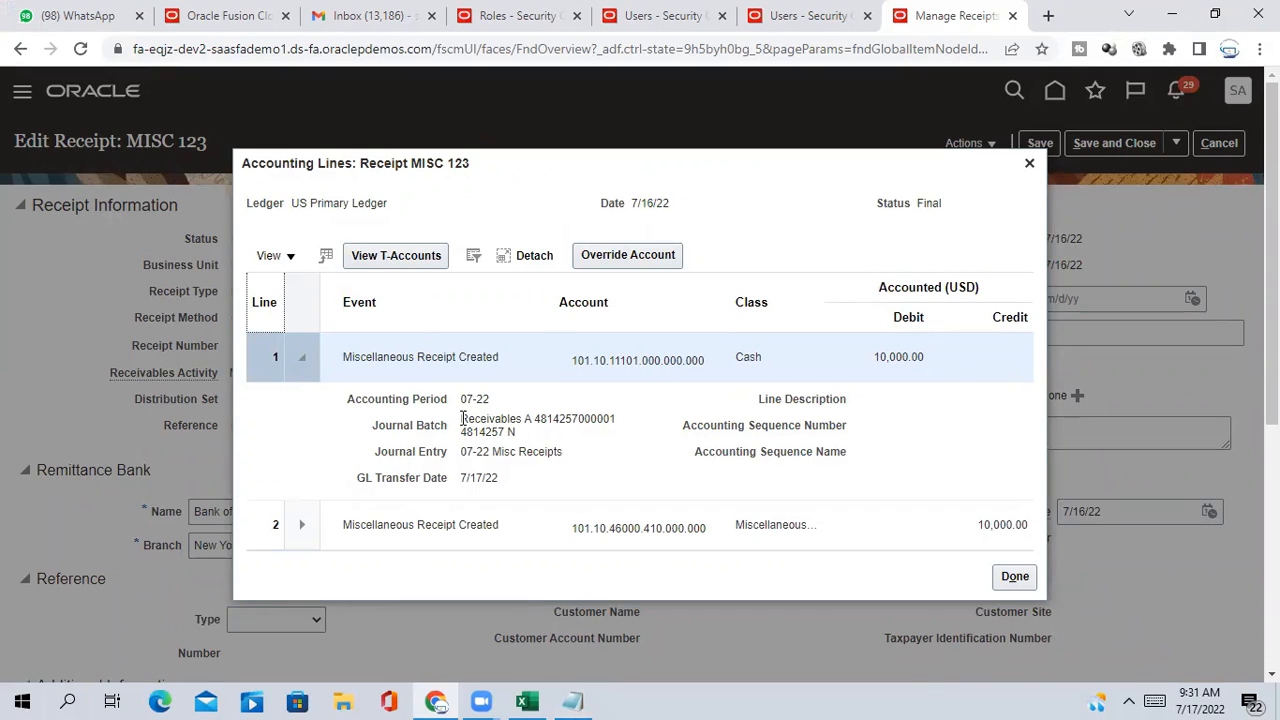
- Close the Accounting Lines dialog and open the Oracle home page in a new browser tab
left_click_drag(462, 418, 528, 438)
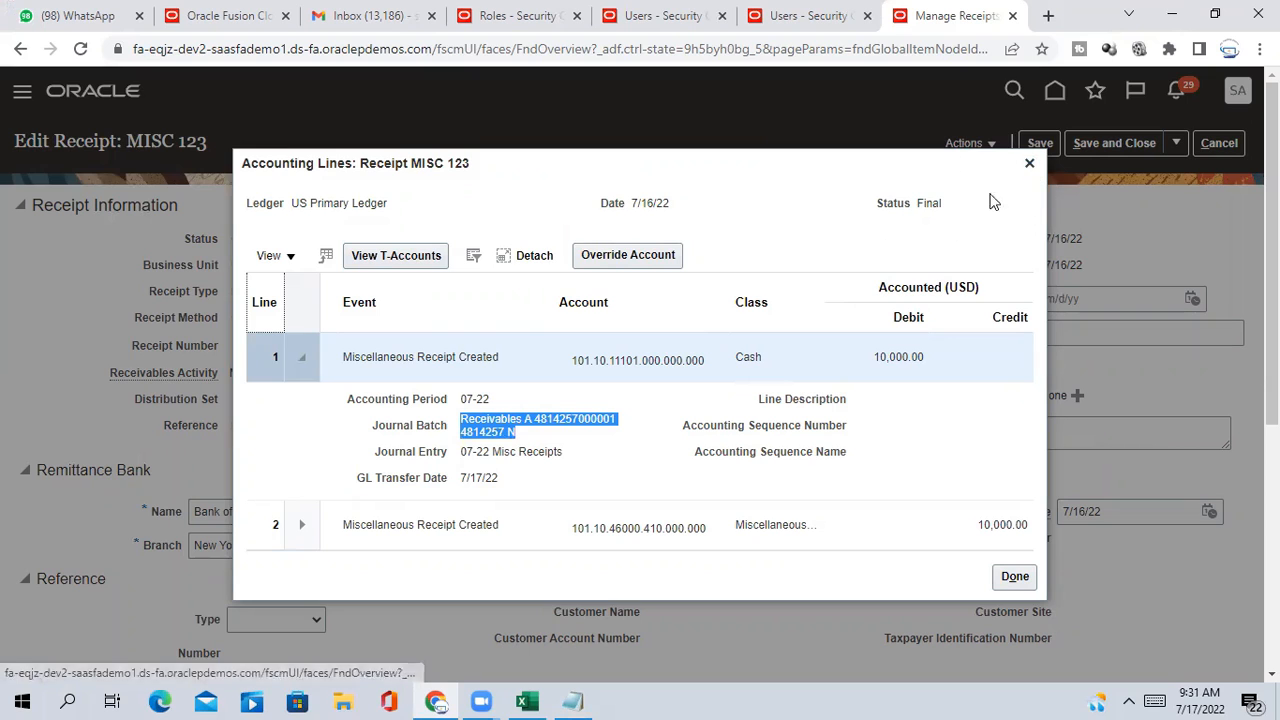
left_click(1031, 165)
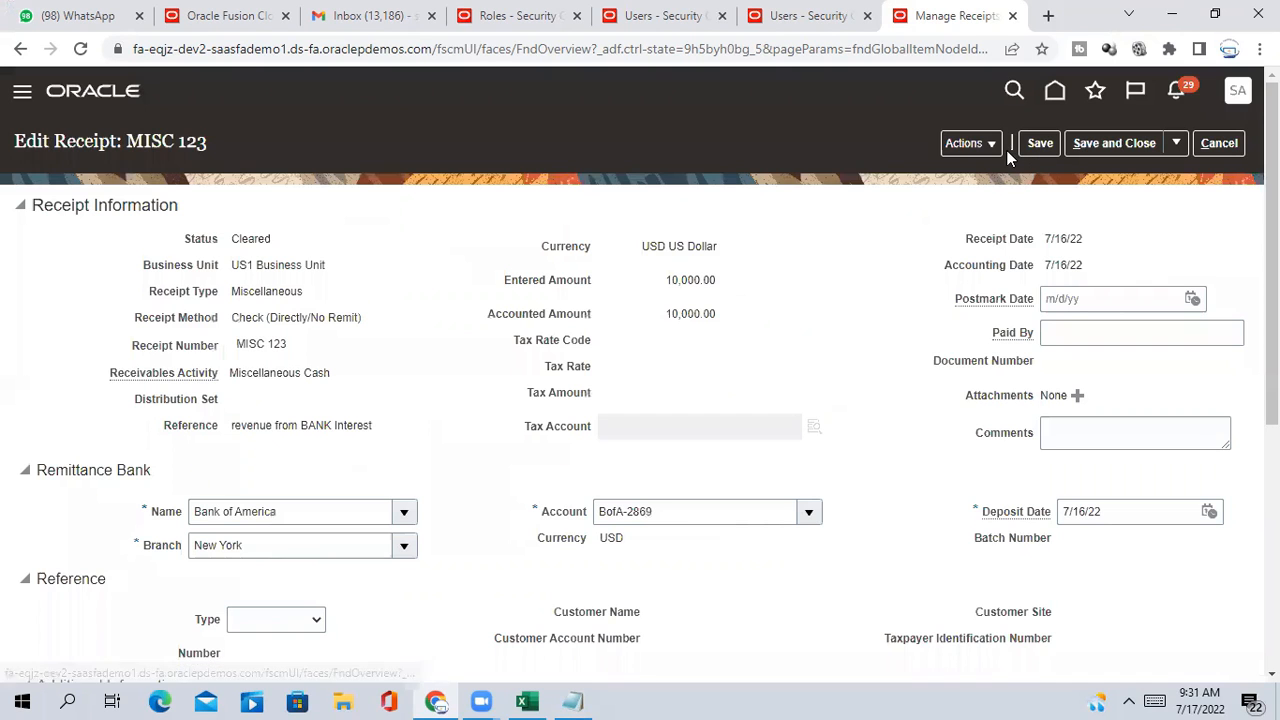
right_click(1057, 92)
left_click(1098, 108)
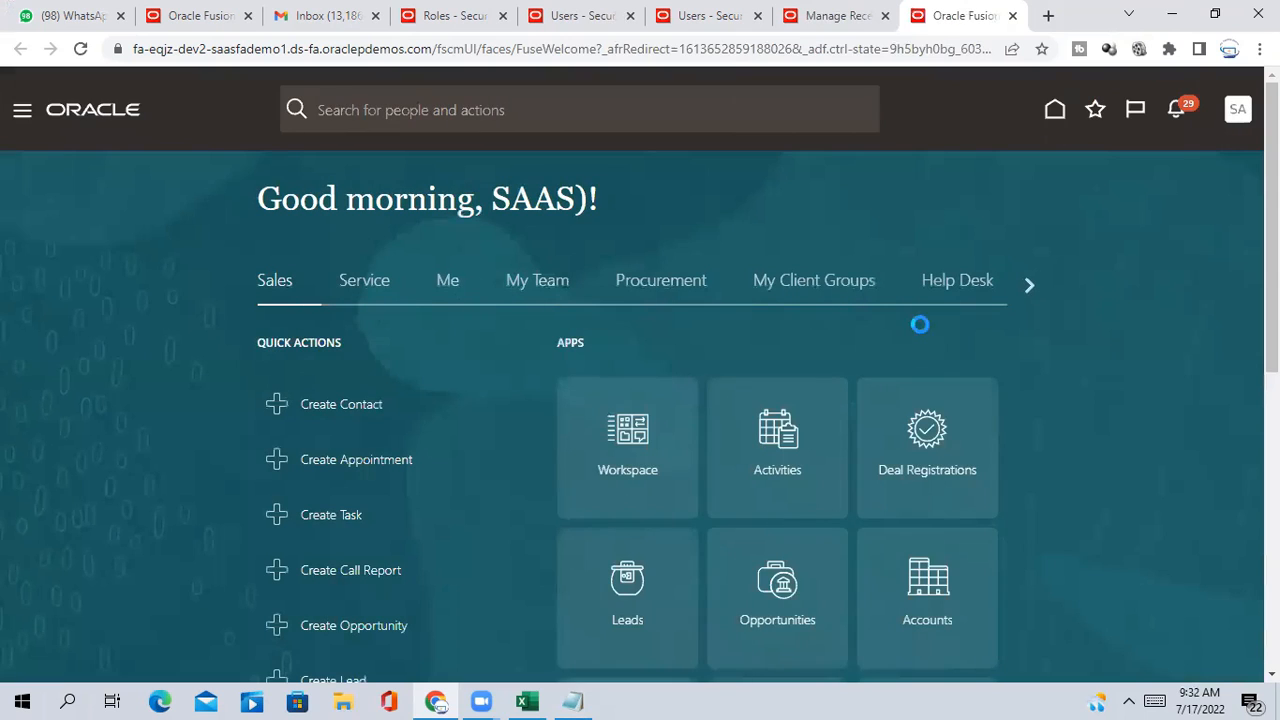
- Switch to the General Accounting work area and launch the Journals app for US Primary Ledger
left_click(1027, 286)
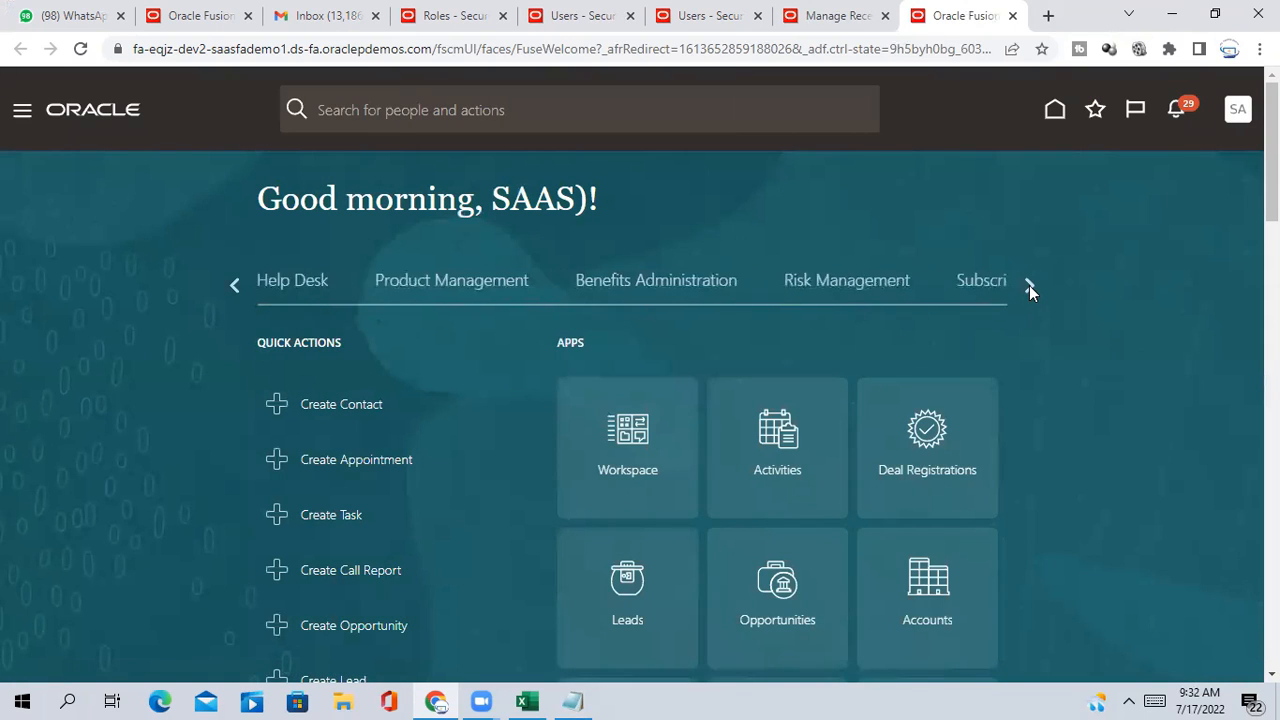
left_click(1029, 286)
left_click(1033, 281)
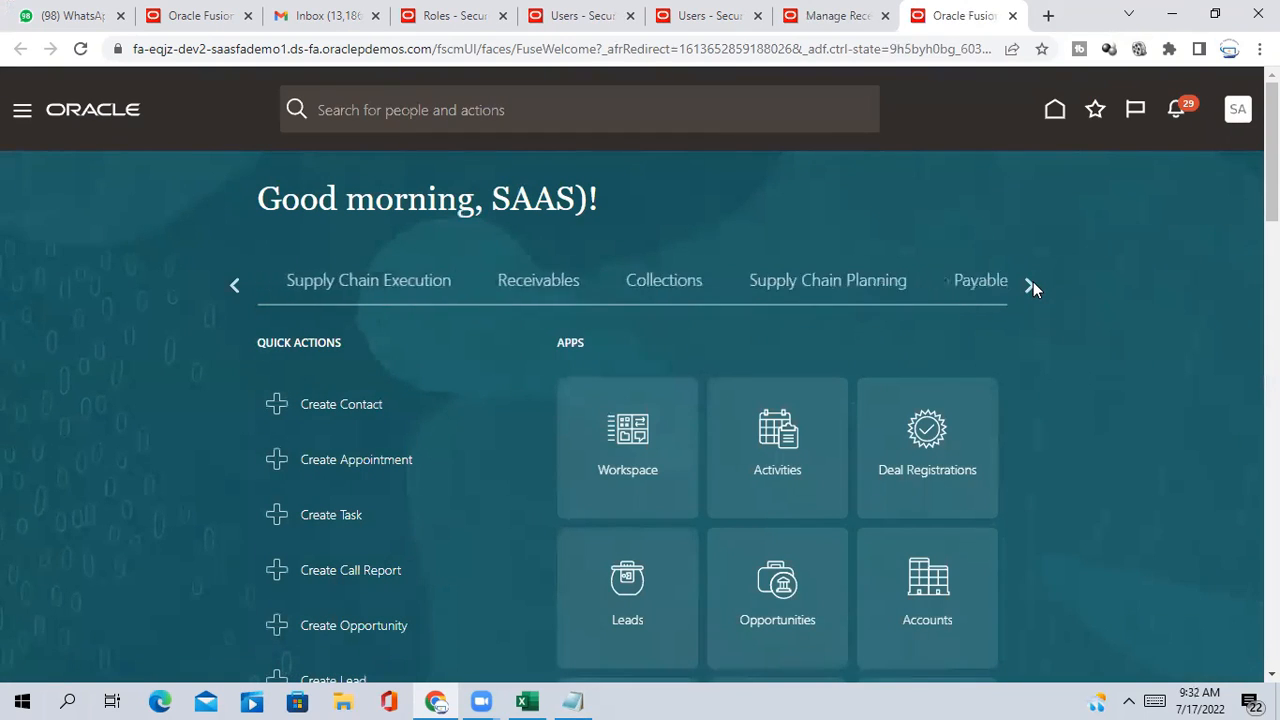
left_click(1033, 281)
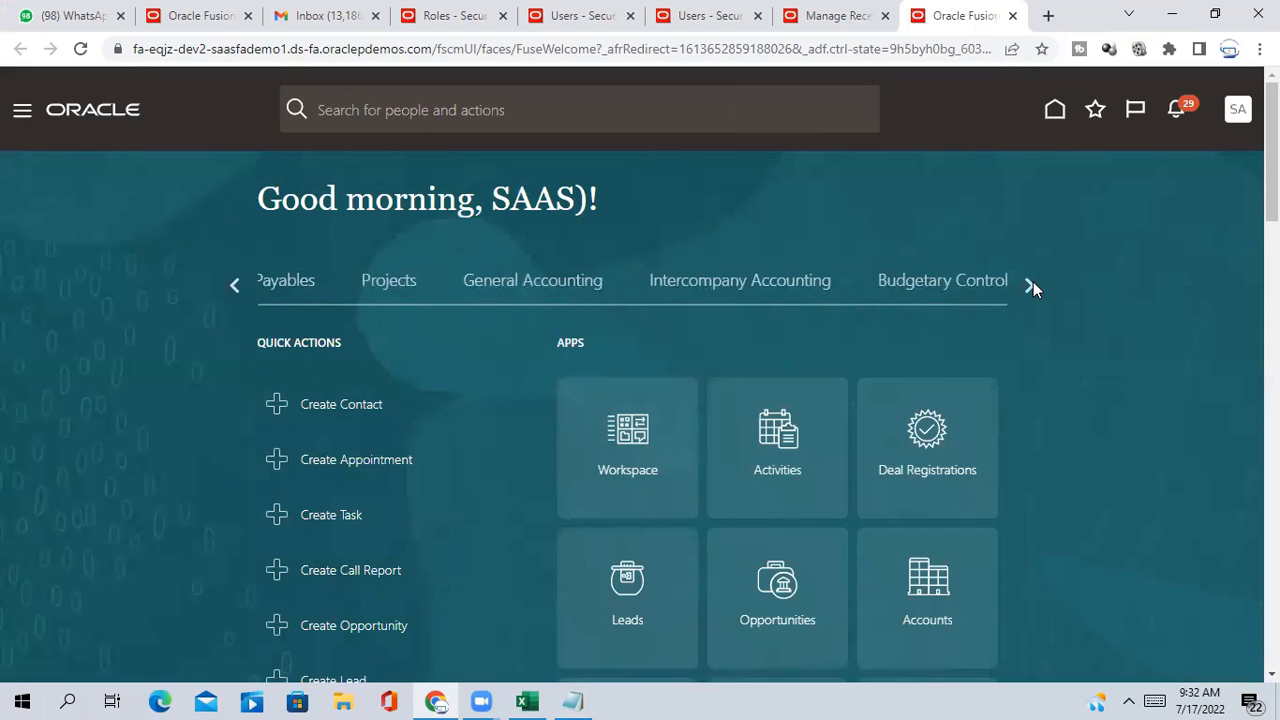
left_click(524, 288)
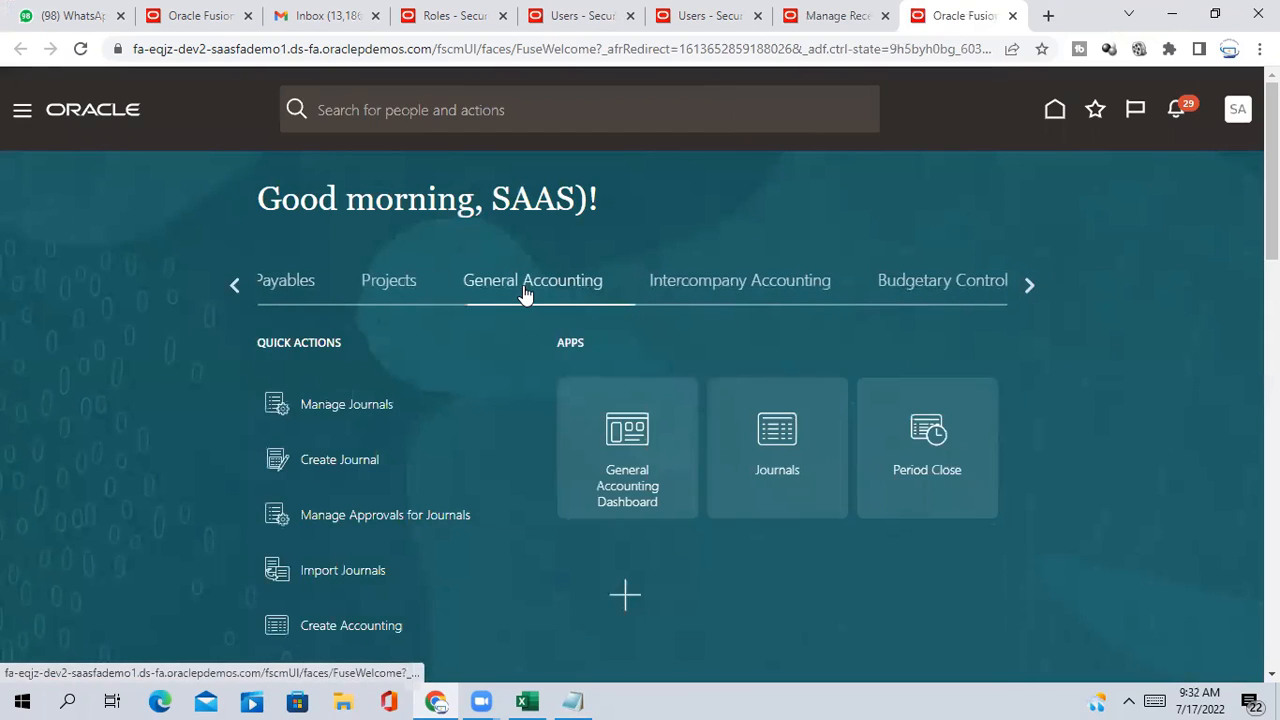
left_click(780, 440)
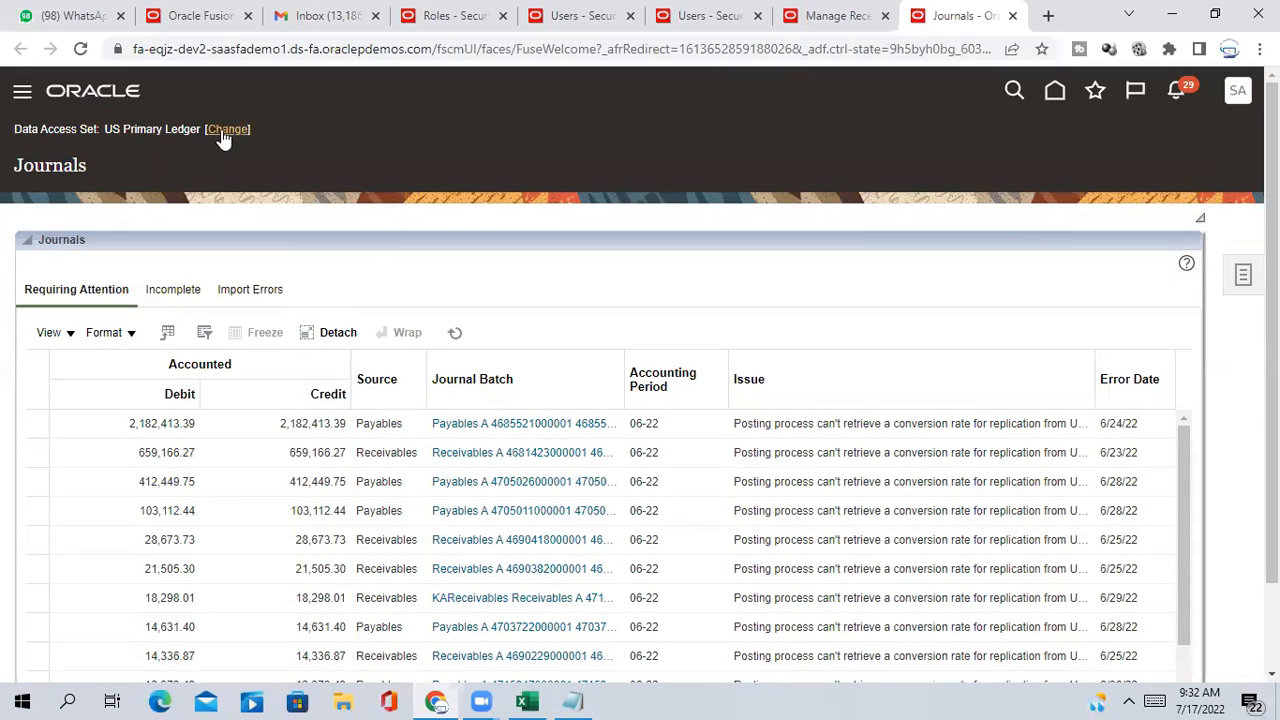
- Open Manage Journals from the Journals task panel
left_click(1243, 274)
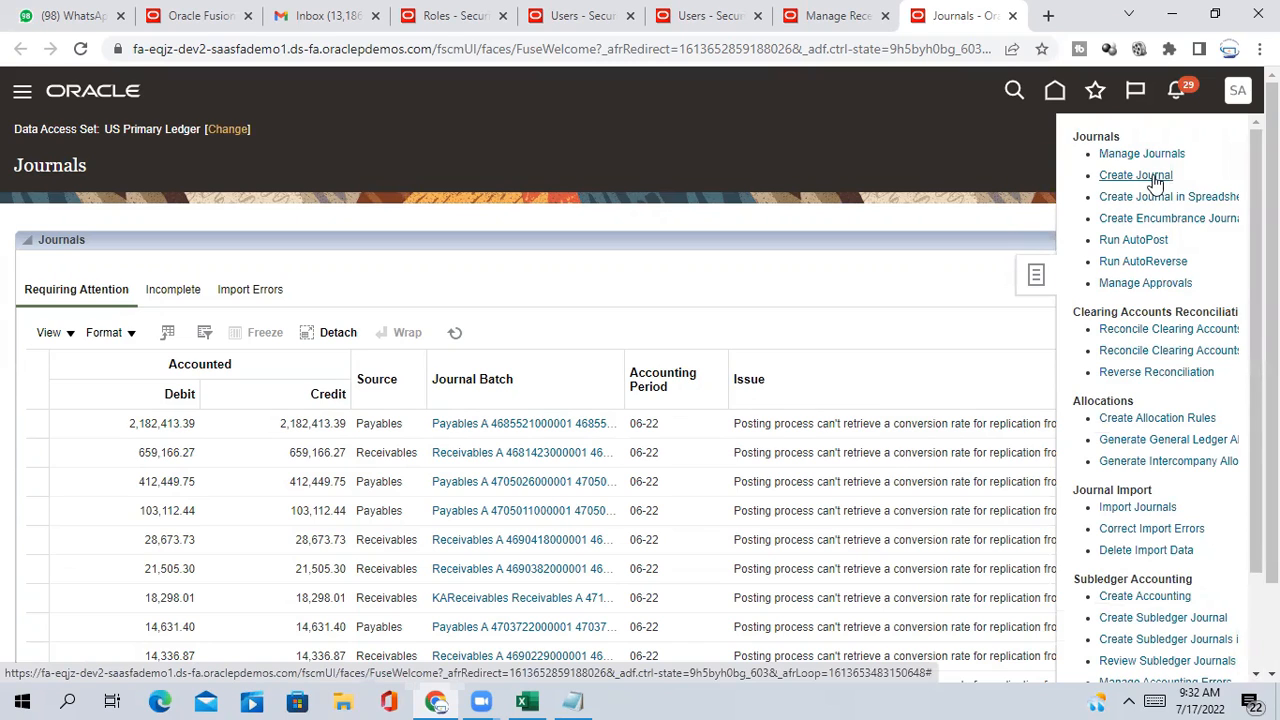
left_click(1143, 155)
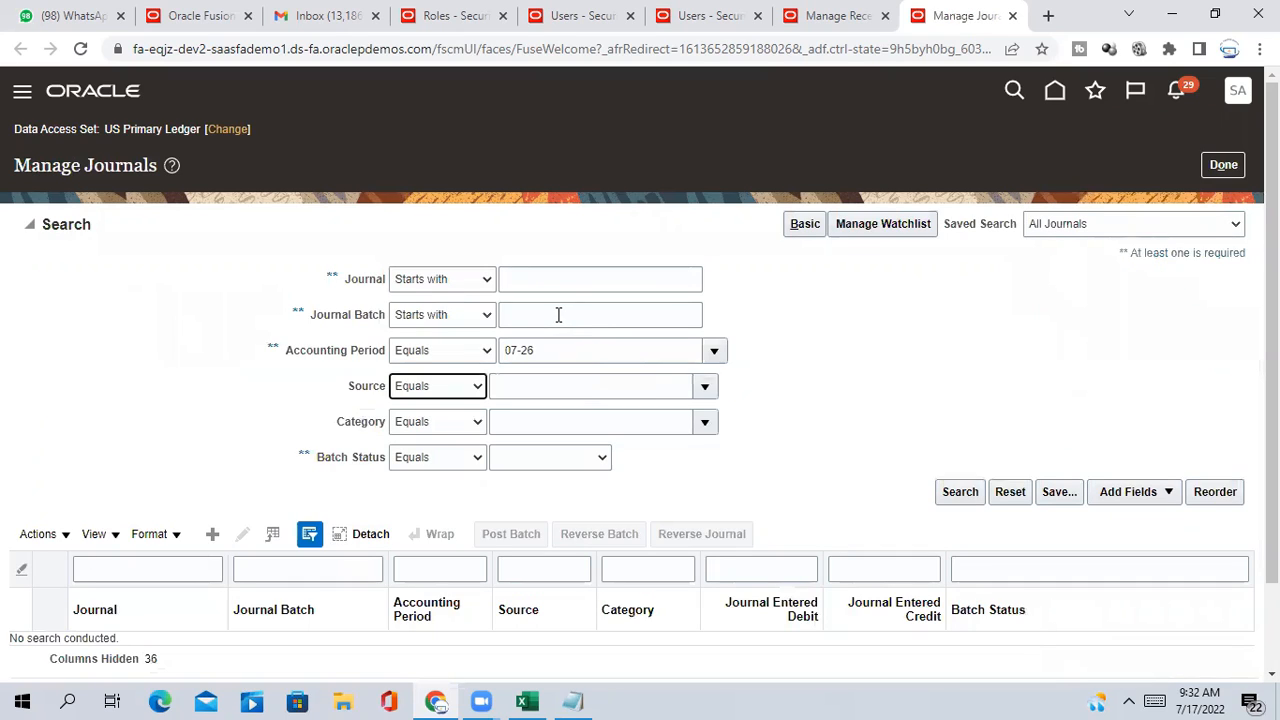
- Search journals with the pasted Receivables batch name in the Journal Batch field
left_click(557, 315)
key("ctrl+v")
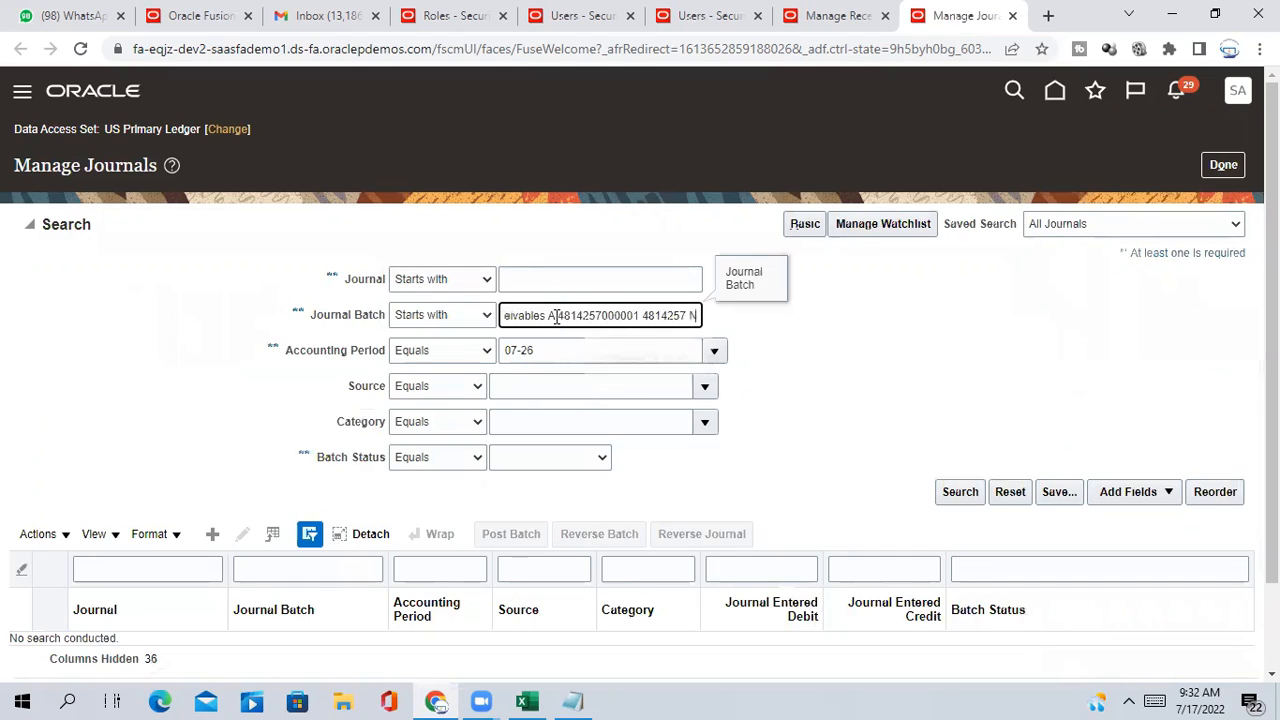
left_click(893, 368)
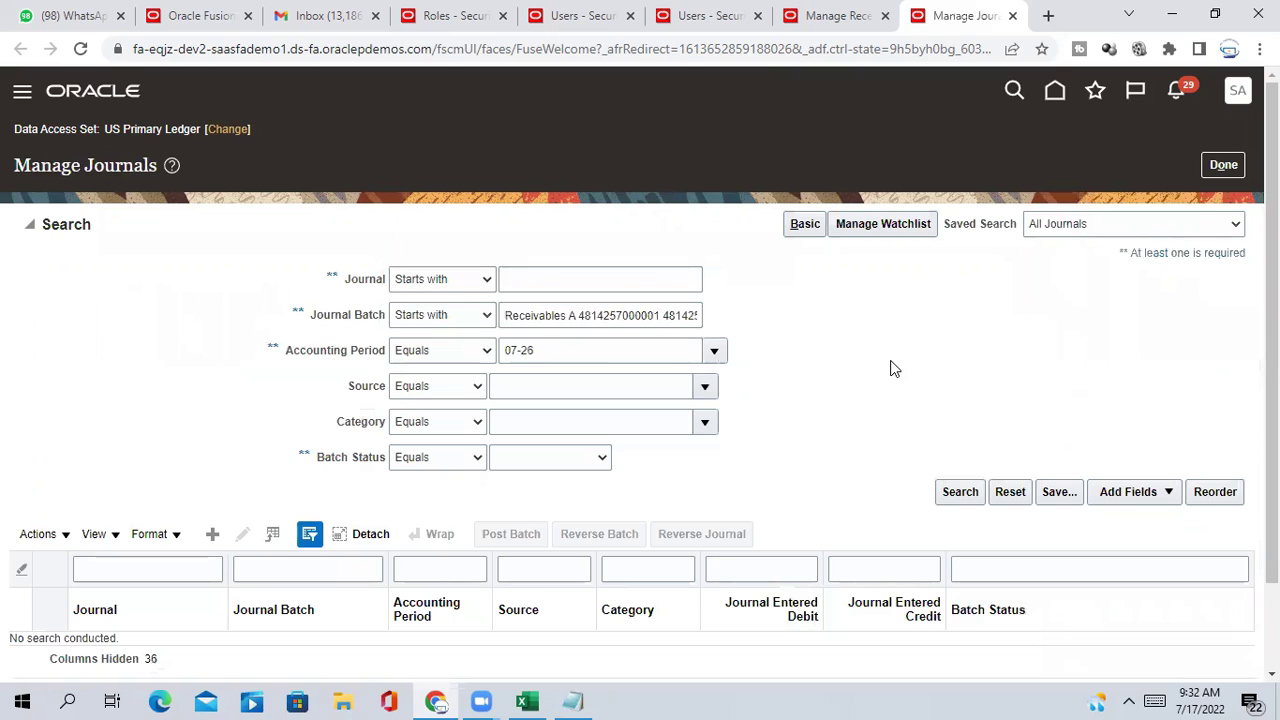
left_click(965, 491)
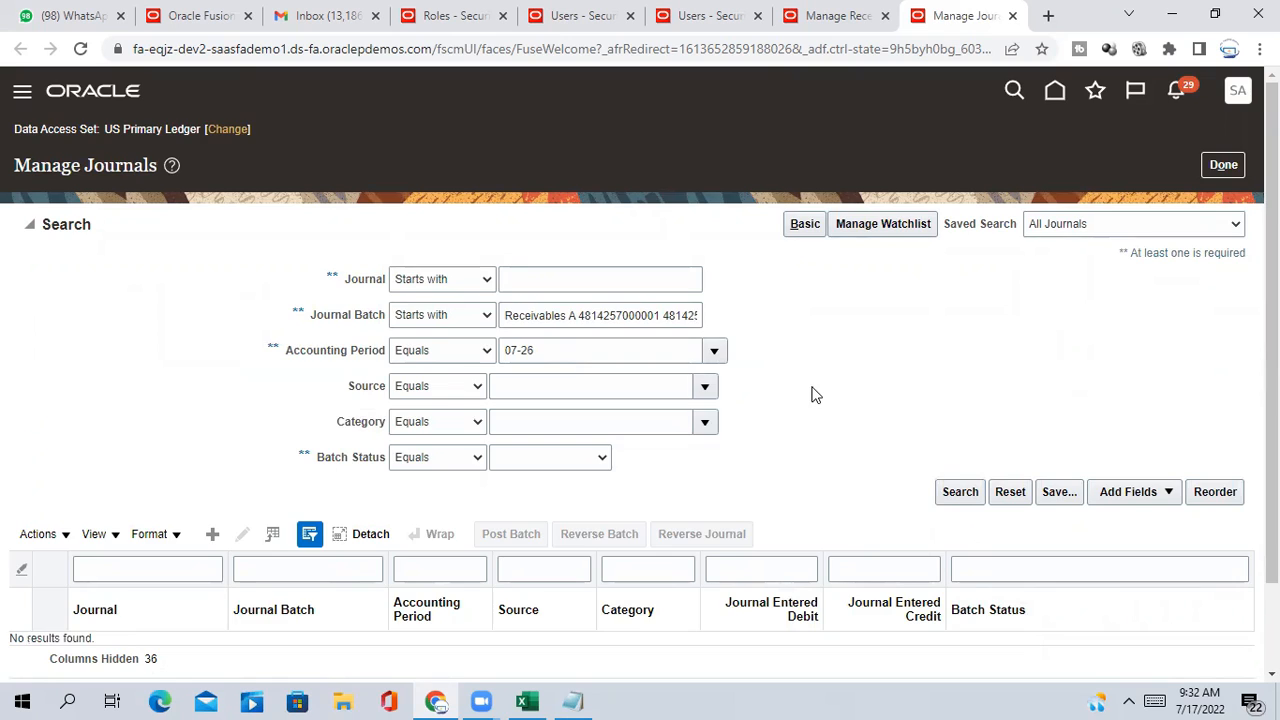
scroll(812, 400, "down", 2)
scroll(808, 422, "up", 2)
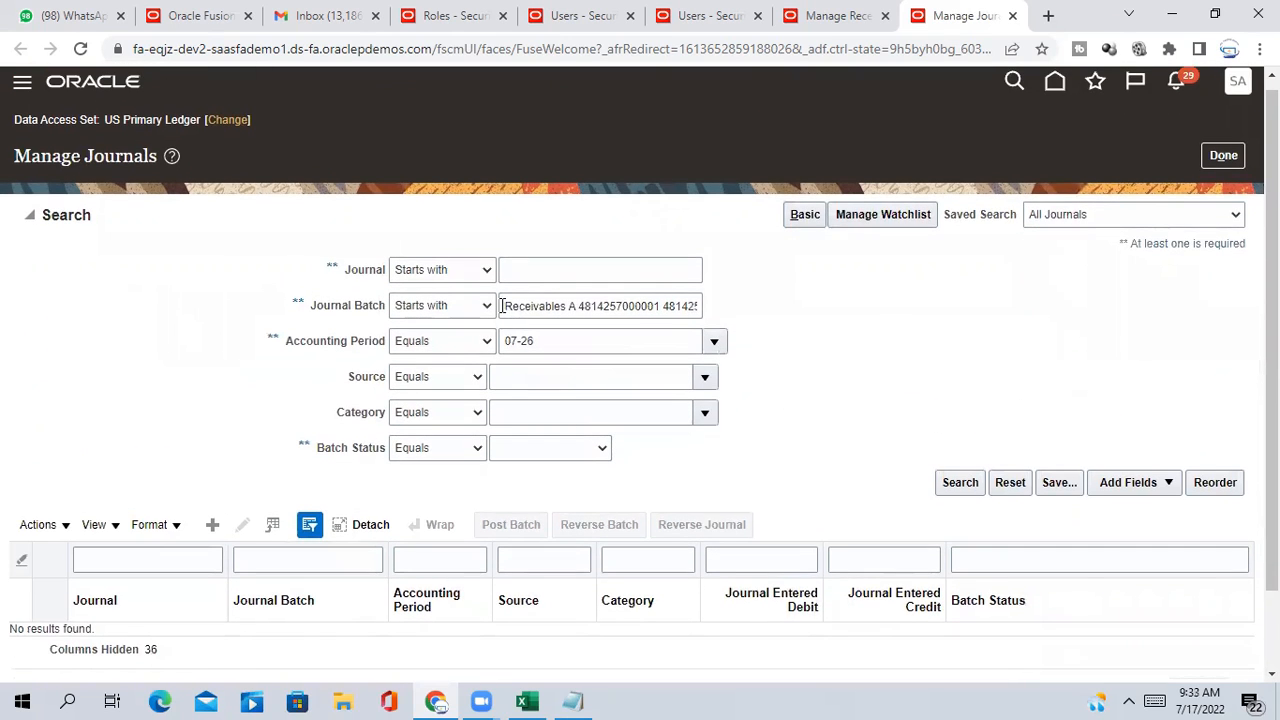
- Clear the 07-26 Accounting Period filter and rerun the search to list the 07-22 Misc Receipts journal for 10,000.00 USD
left_click(503, 306)
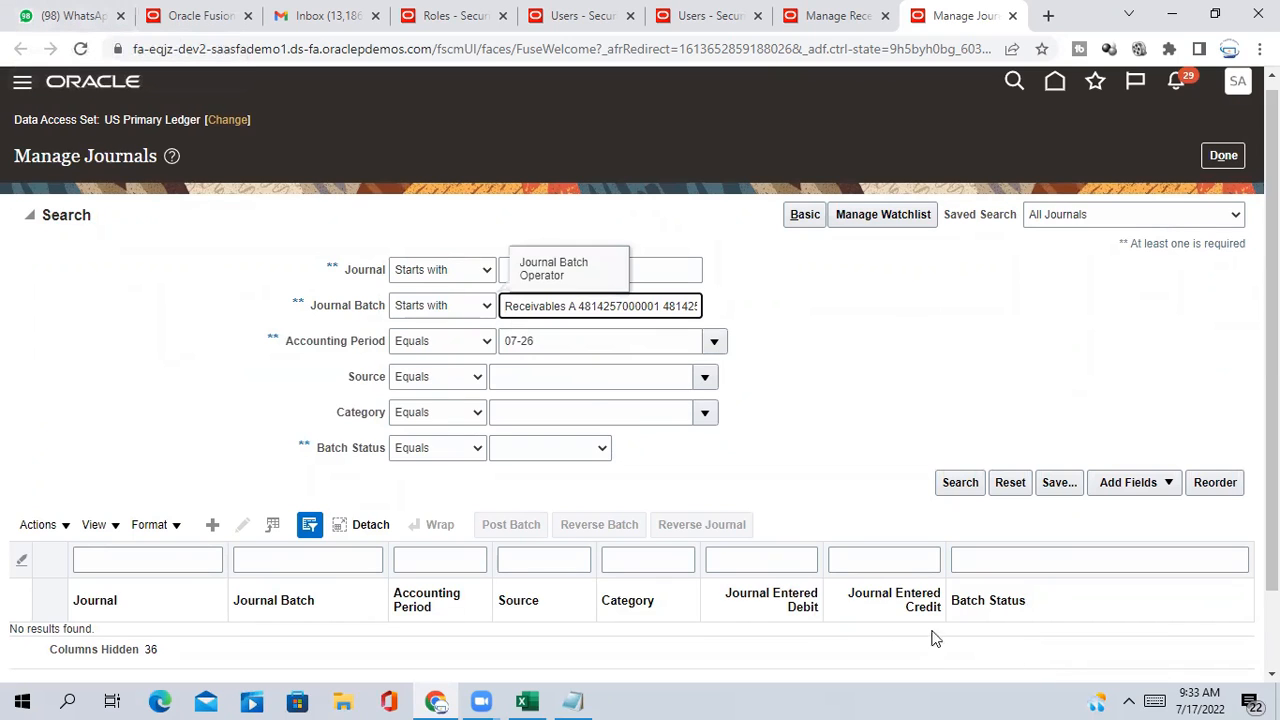
left_click(714, 341)
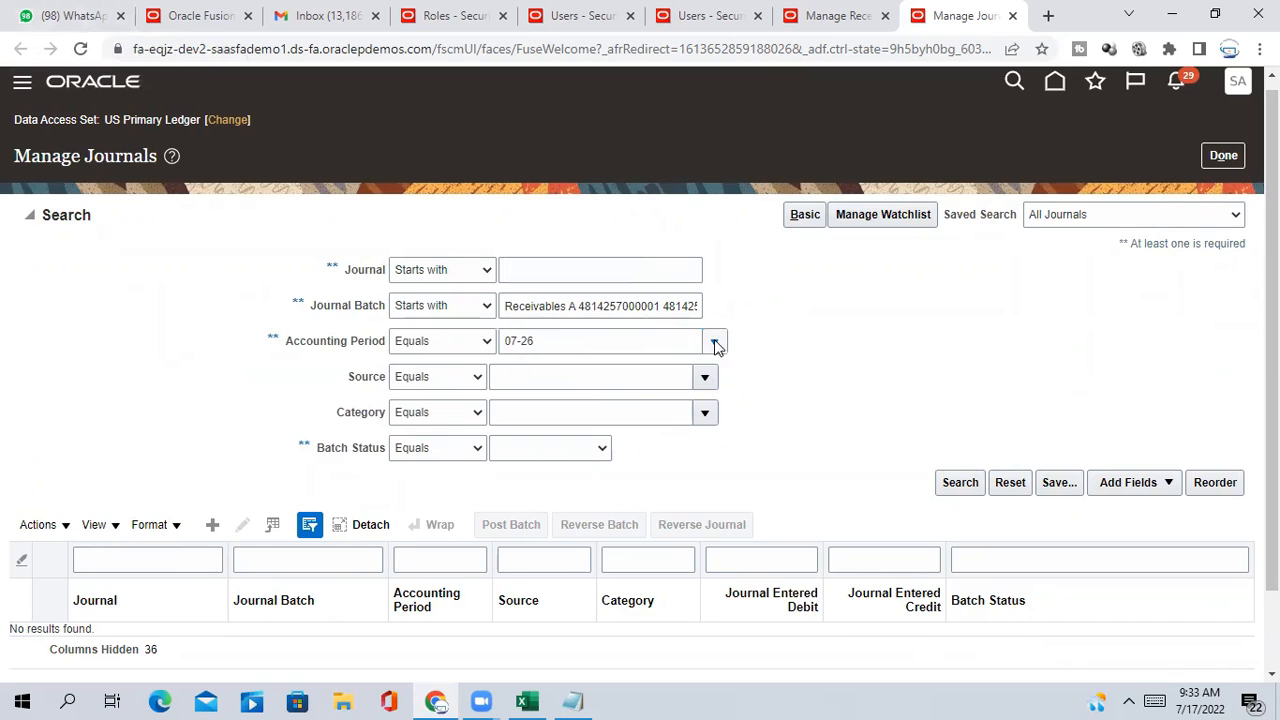
left_click(540, 345)
left_click(408, 375)
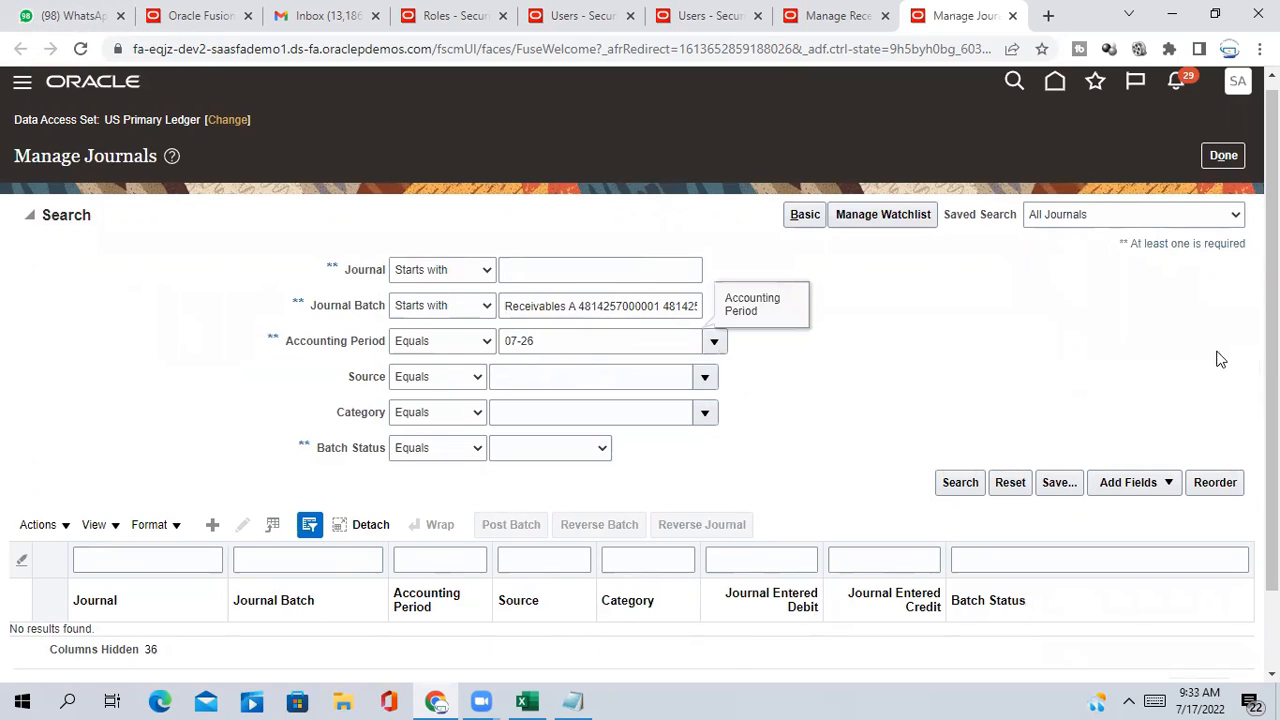
left_click_drag(538, 341, 463, 342)
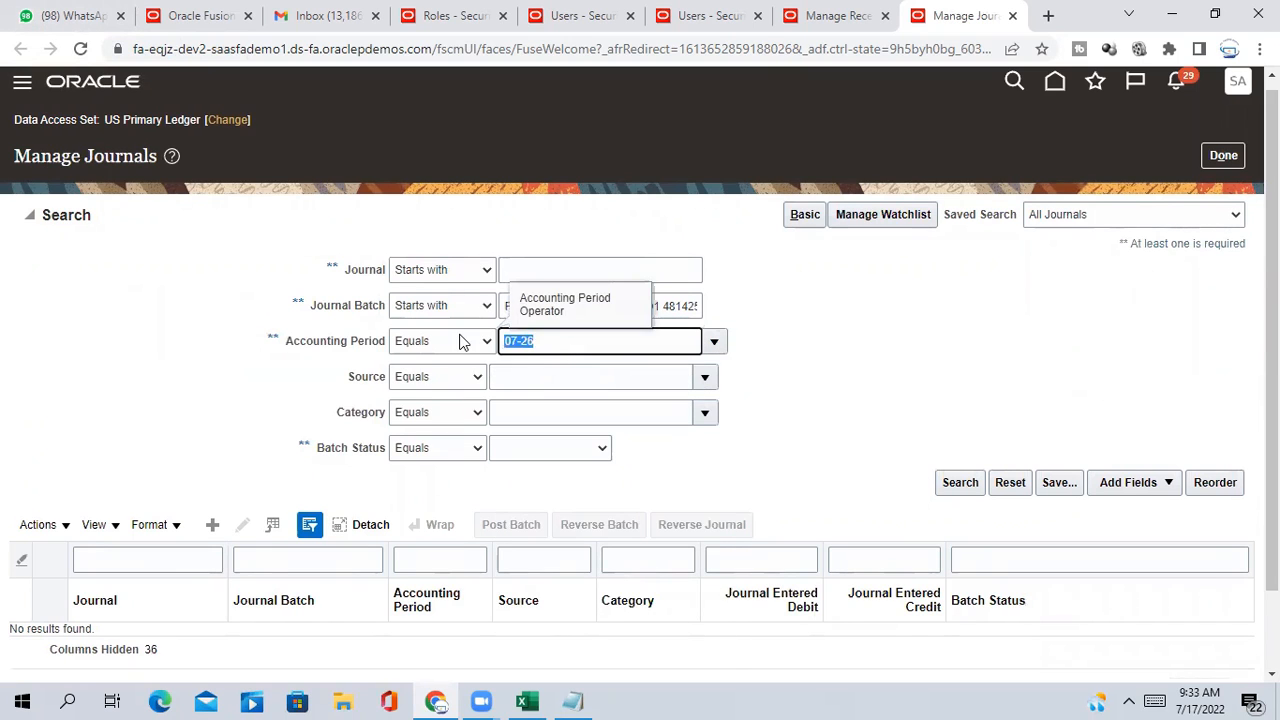
key("BackSpace")
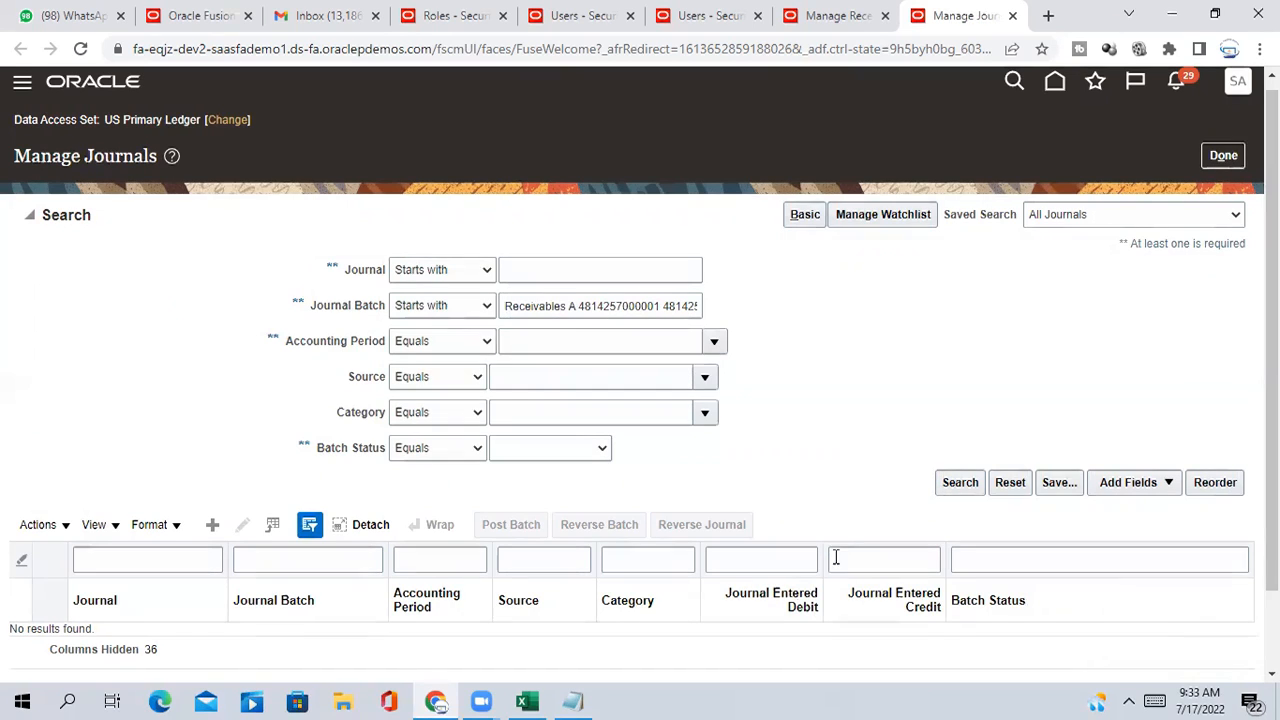
left_click(960, 482)
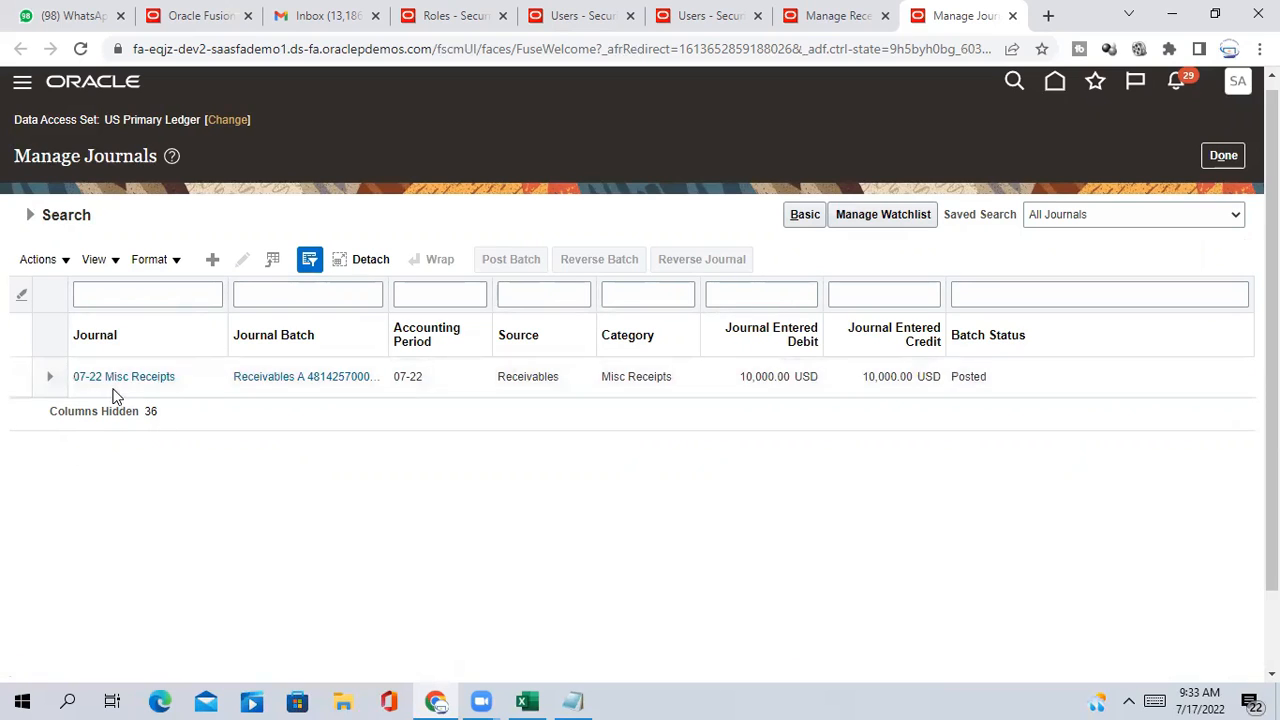
- Open the 07-22 Misc Receipts journal and drill into line 1's 10,000.00 debit to its subledger entry
left_click(123, 376)
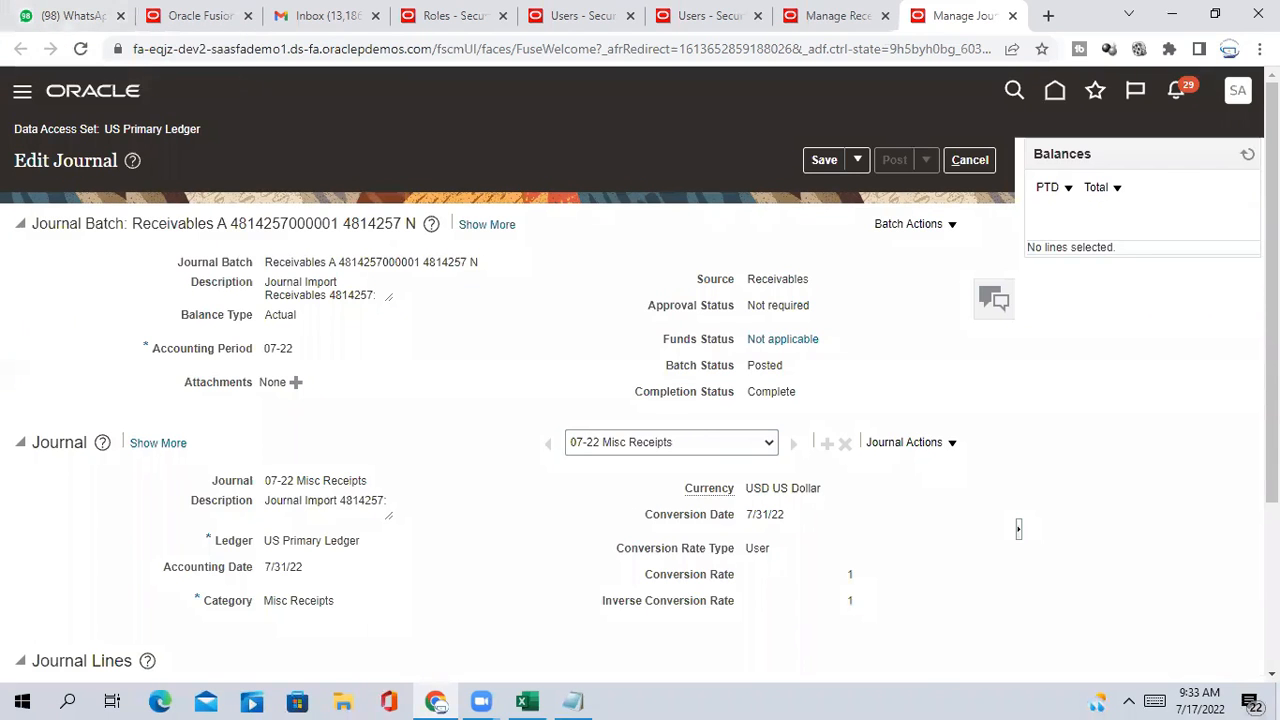
scroll(472, 350, "down", 2)
scroll(472, 350, "up", 2)
scroll(468, 336, "down", 1)
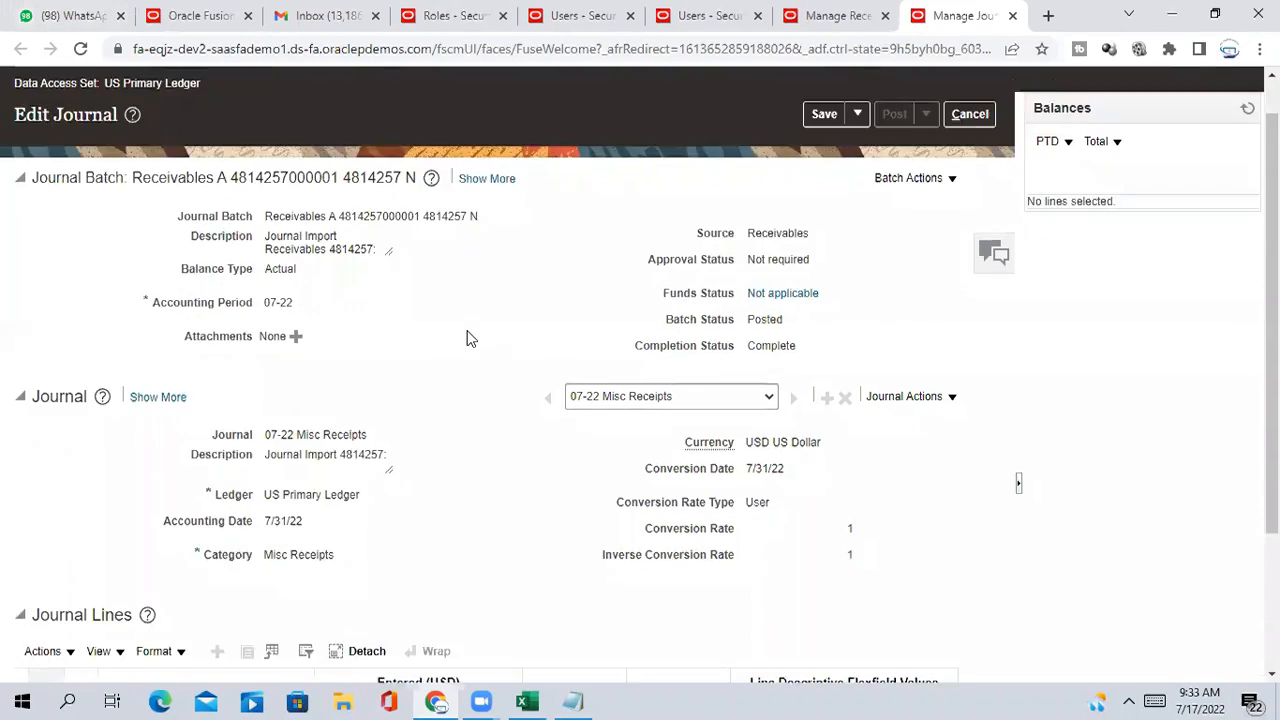
scroll(470, 338, "down", 2)
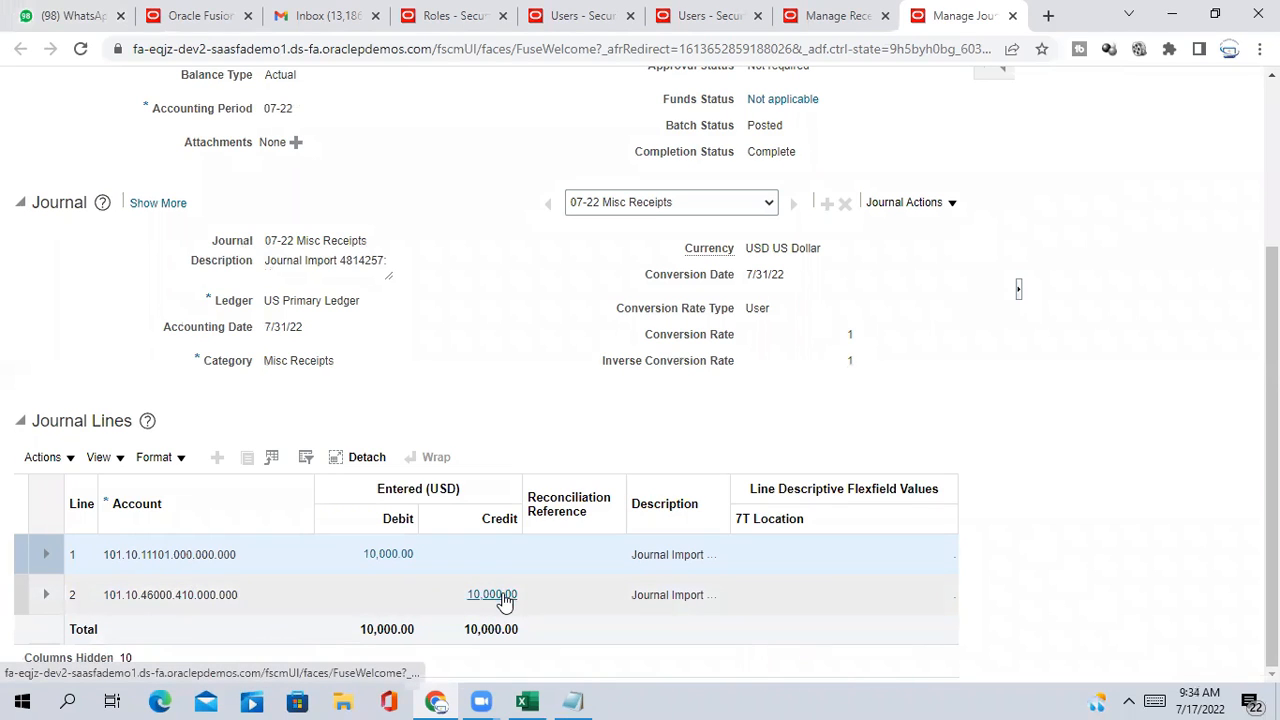
scroll(451, 516, "up", 3)
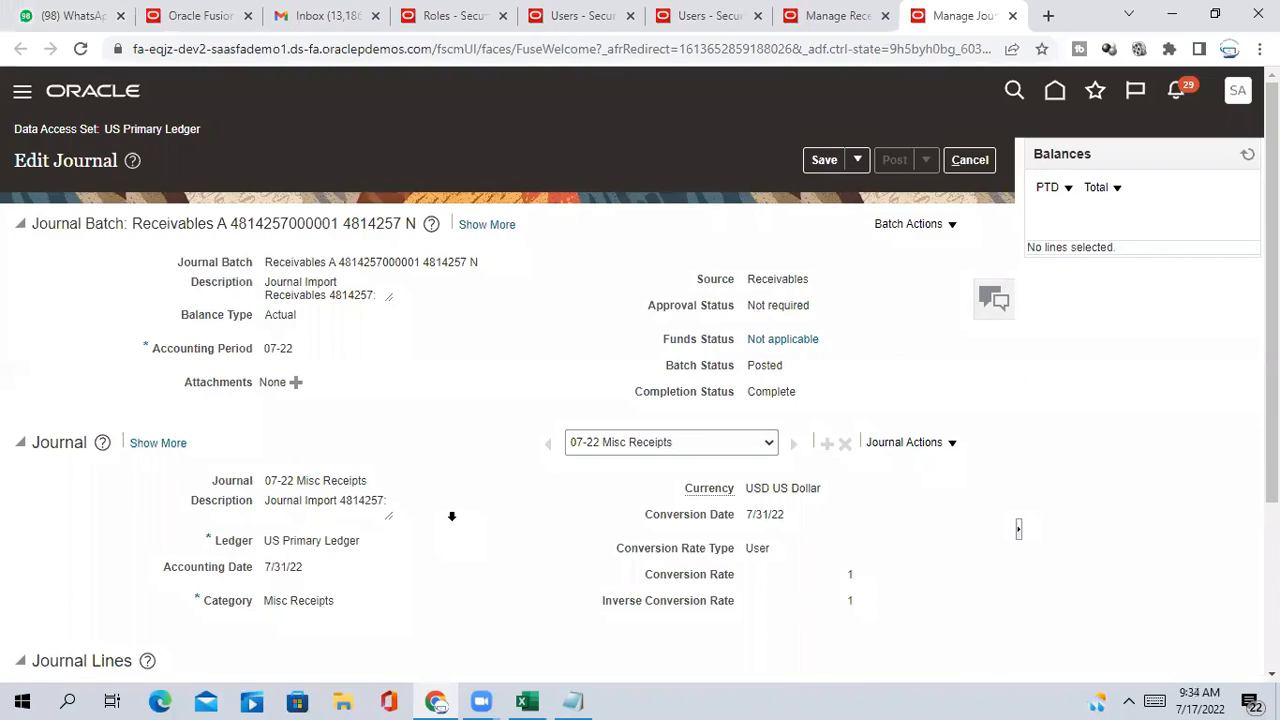
scroll(452, 516, "down", 3)
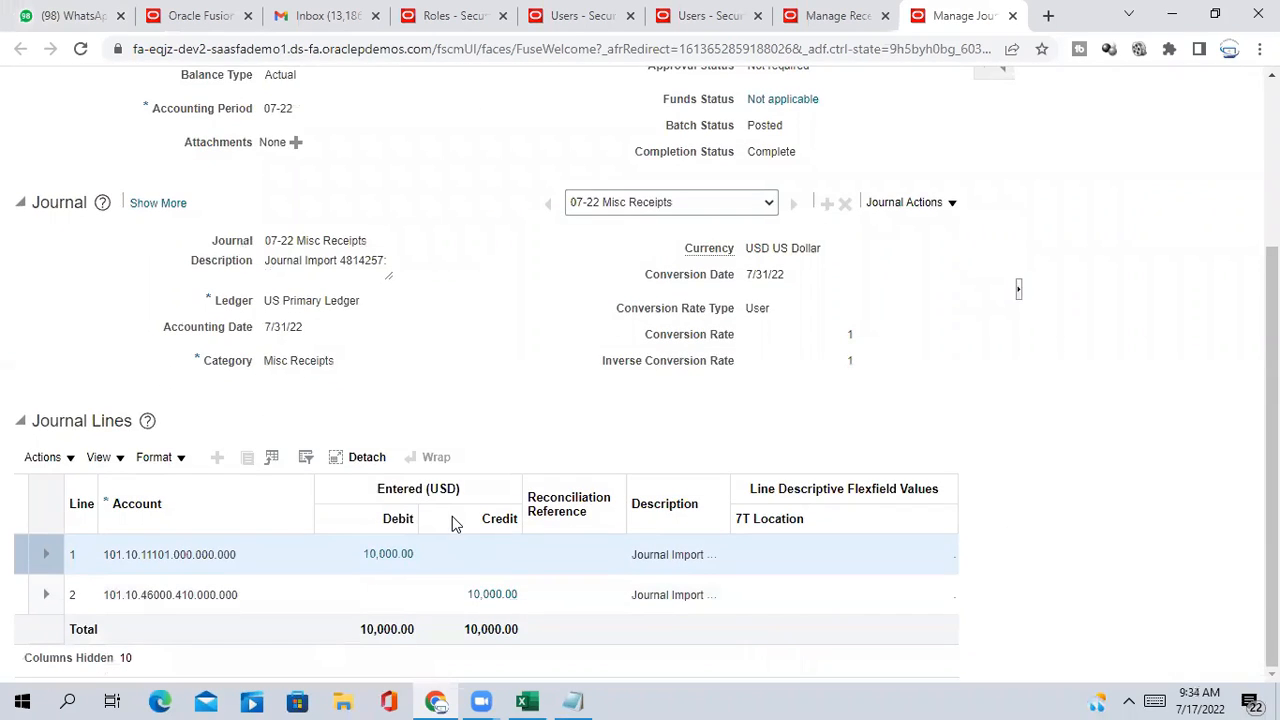
scroll(452, 516, "up", 3)
scroll(402, 577, "down", 3)
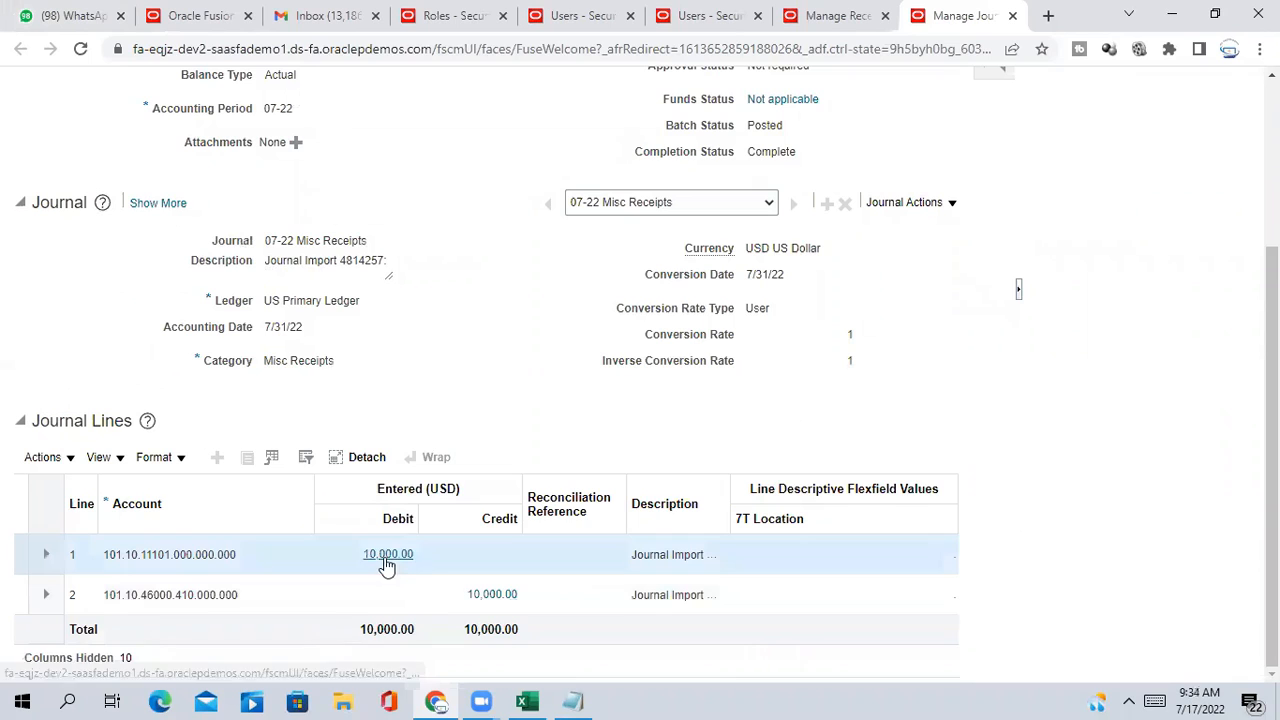
left_click(388, 557)
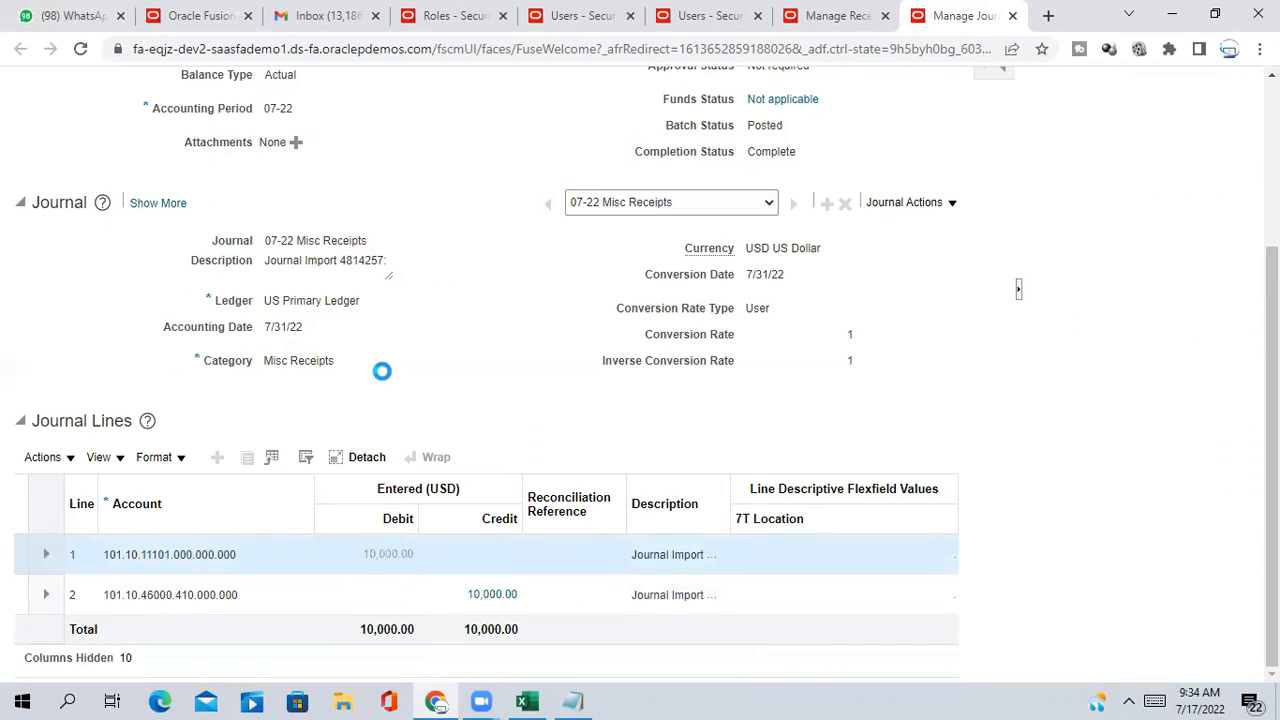
scroll(457, 381, "up", 3)
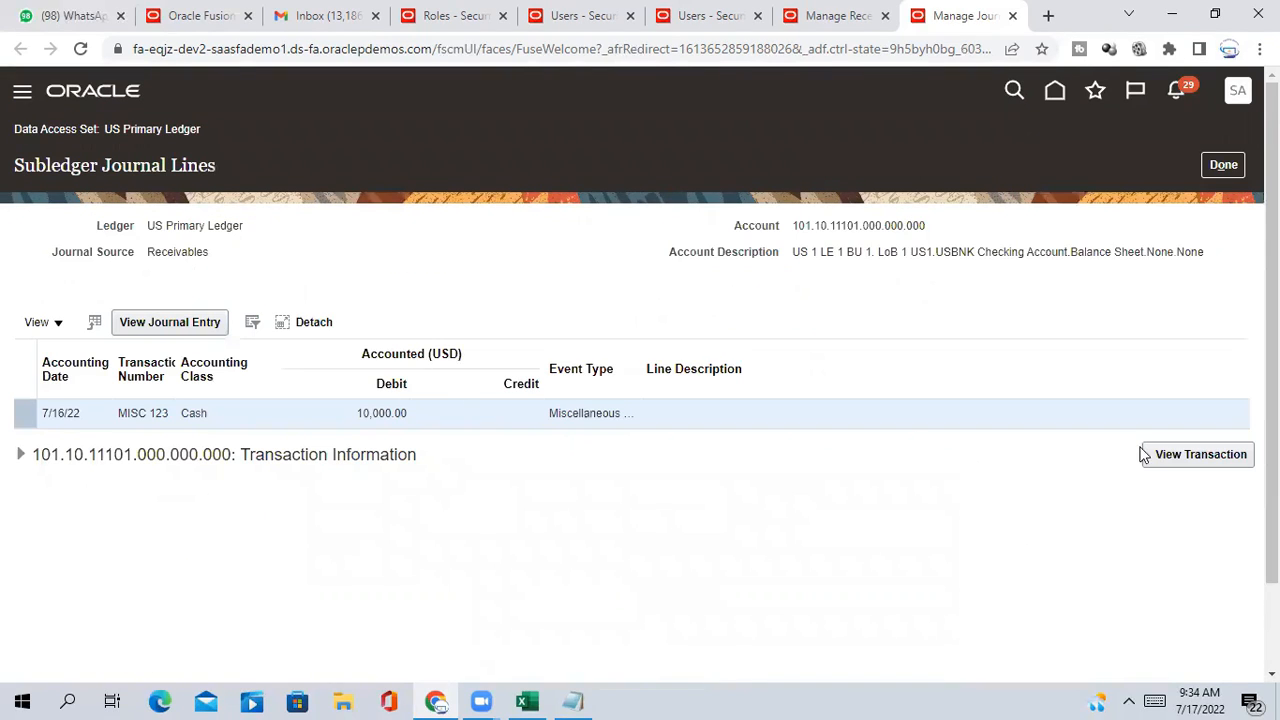
- View the source transaction, receipt MISC 123, from the subledger journal line
left_click(1171, 457)
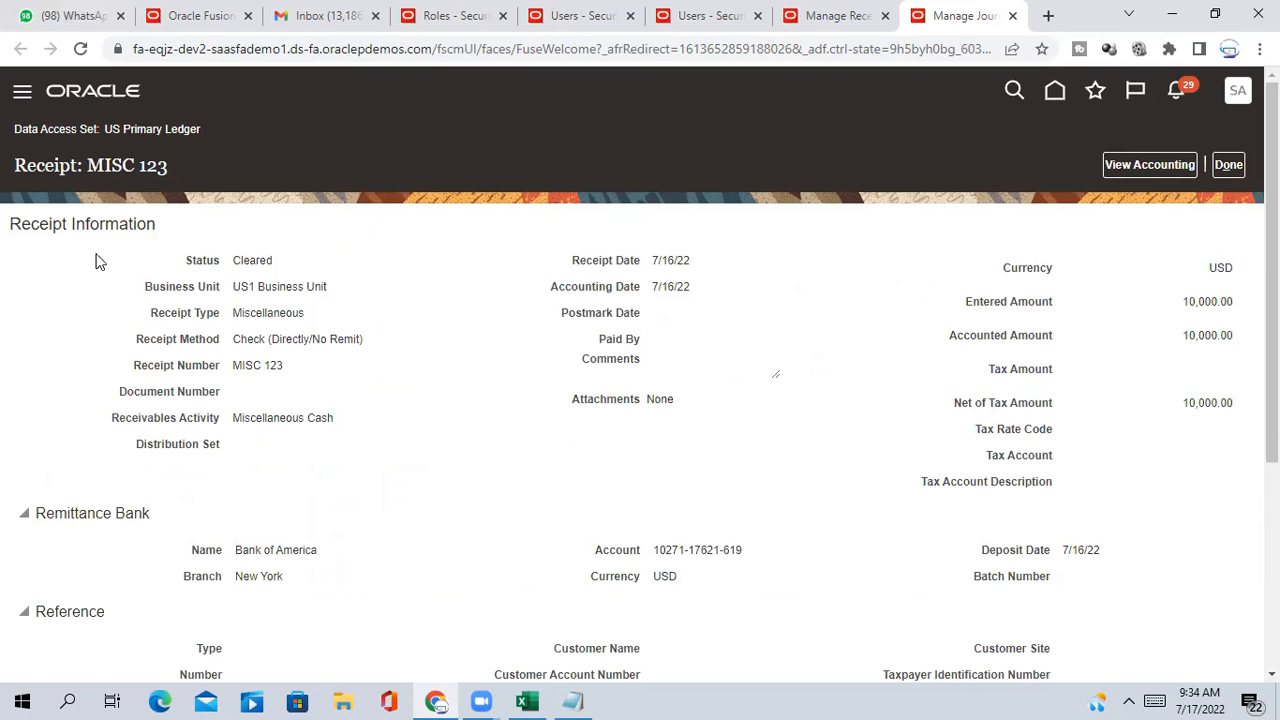
scroll(426, 397, "down", 1)
scroll(426, 397, "down", 2)
scroll(426, 397, "up", 3)
scroll(37, 172, "down", 2)
scroll(37, 172, "up", 2)
scroll(265, 283, "down", 3)
scroll(265, 283, "up", 3)
left_click_drag(186, 258, 821, 360)
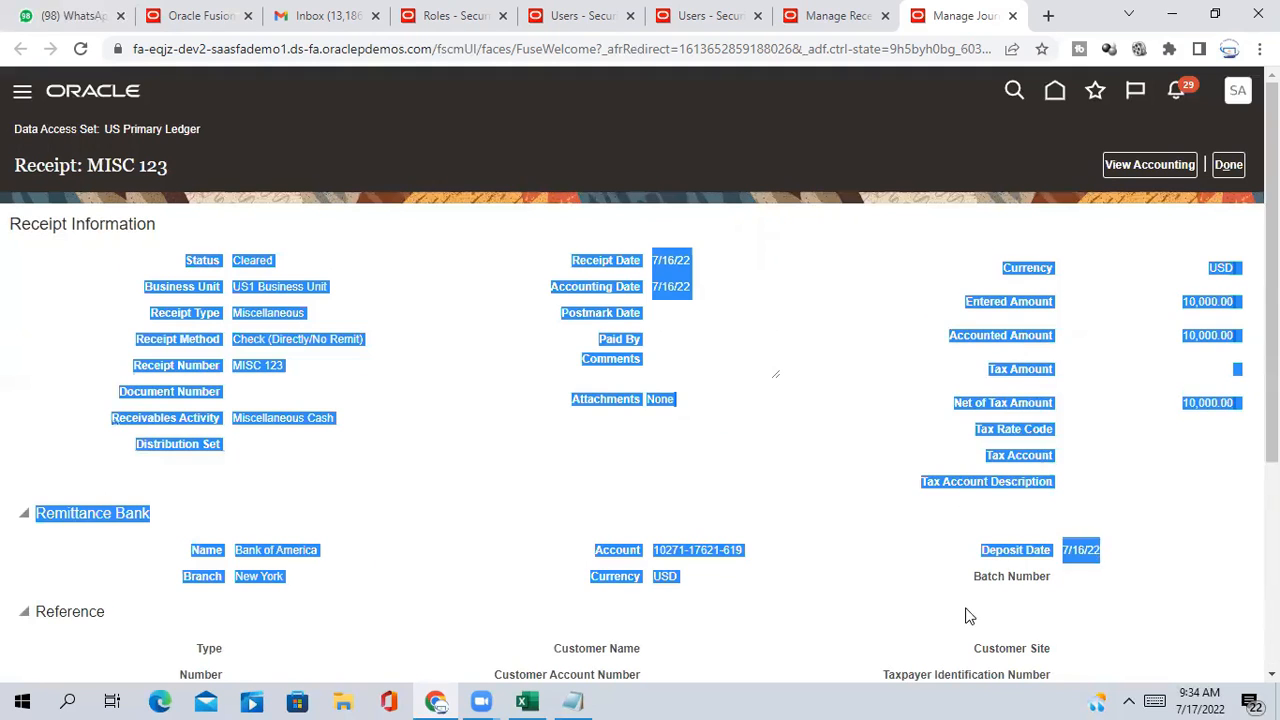
scroll(968, 615, "down", 2)
scroll(866, 495, "up", 3)
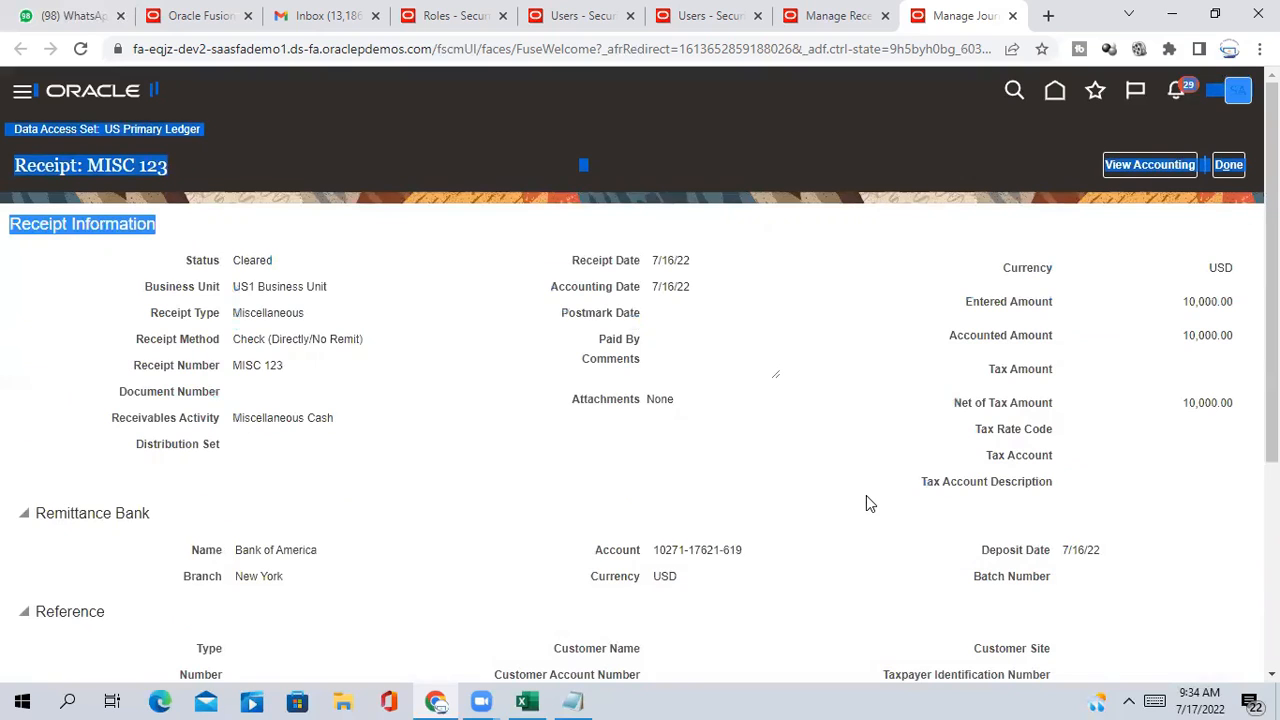
left_click(452, 278)
scroll(526, 408, "down", 3)
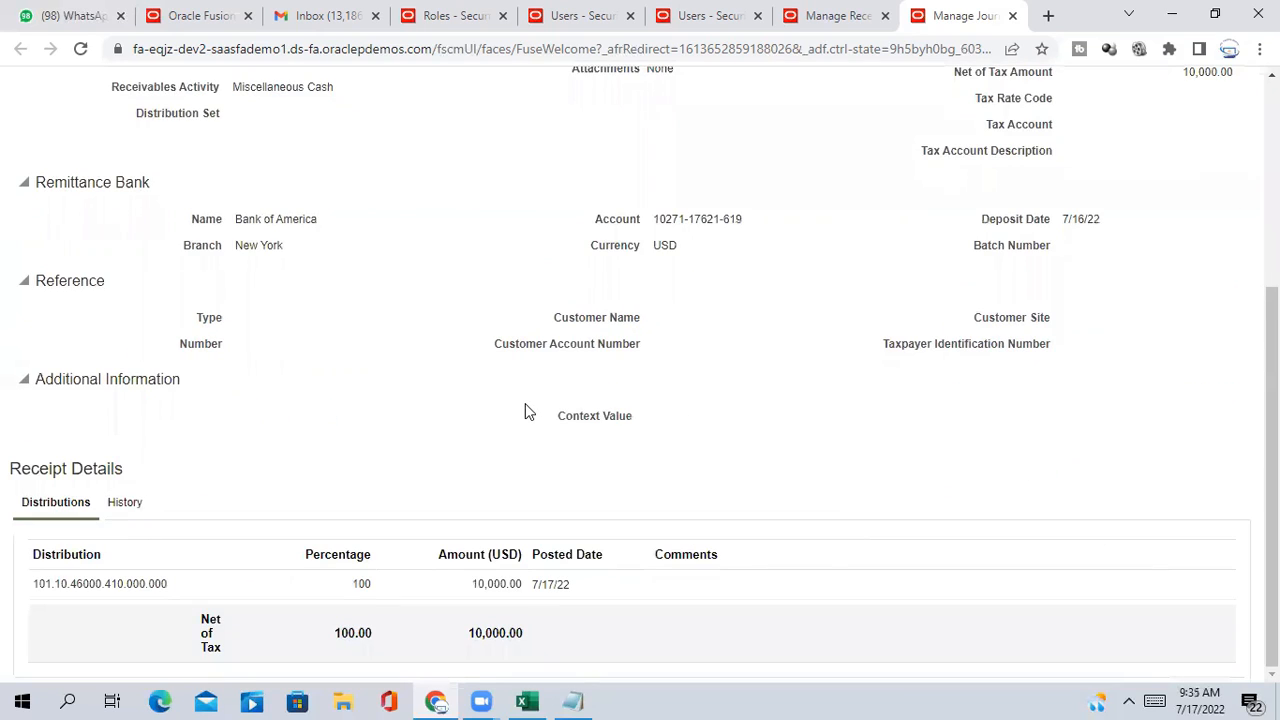
scroll(528, 412, "up", 3)
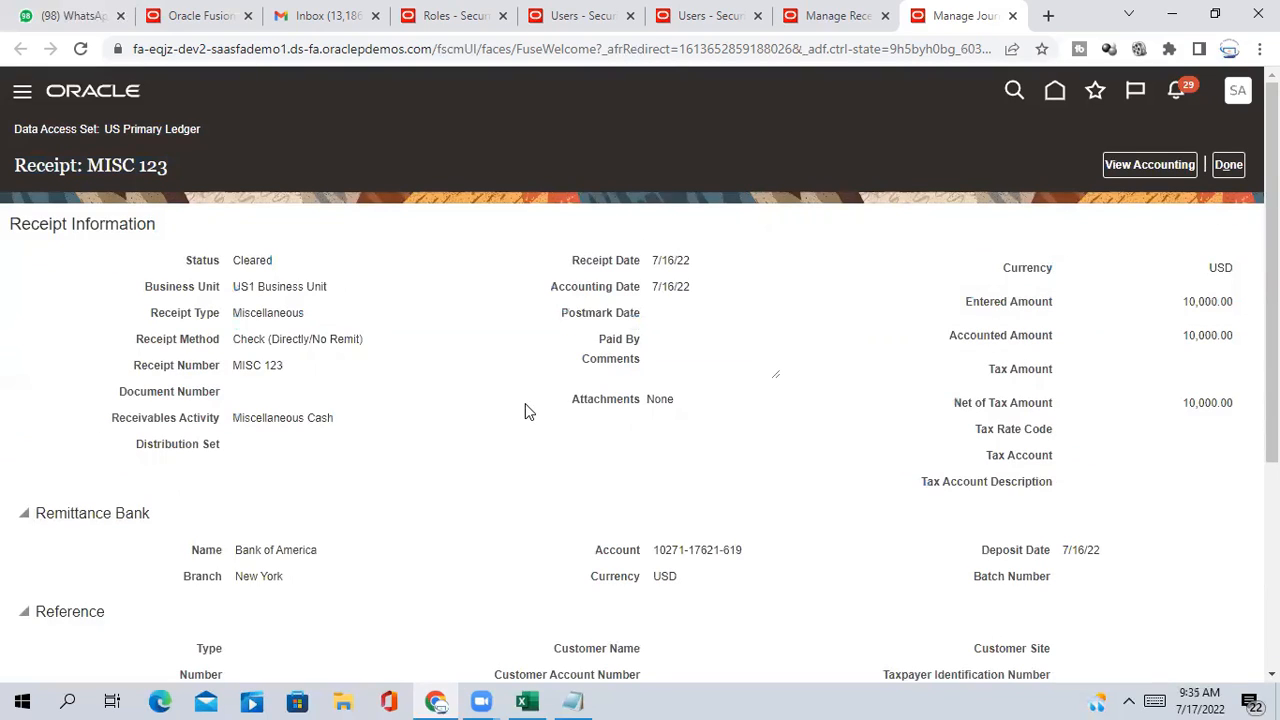